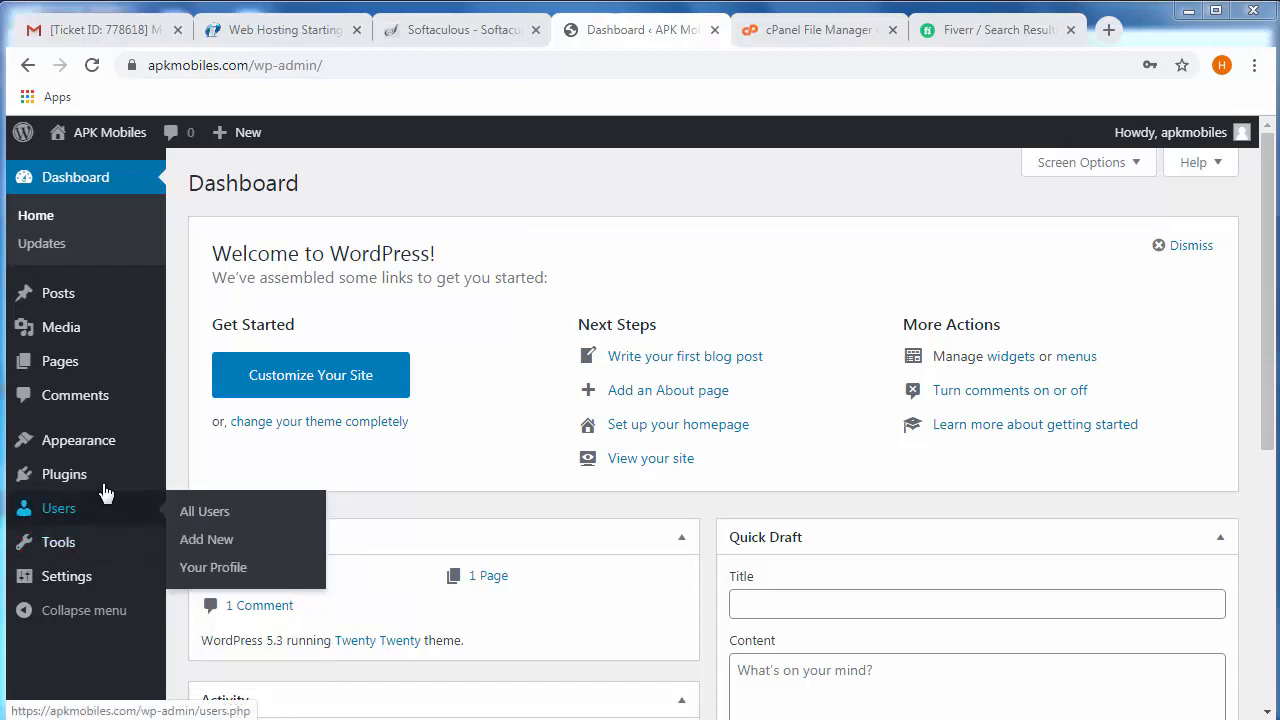
- Open the page for adding new themes and search the theme directory for "news paper x"
{"action": "mouse_move", "coordinate": [74, 455]}
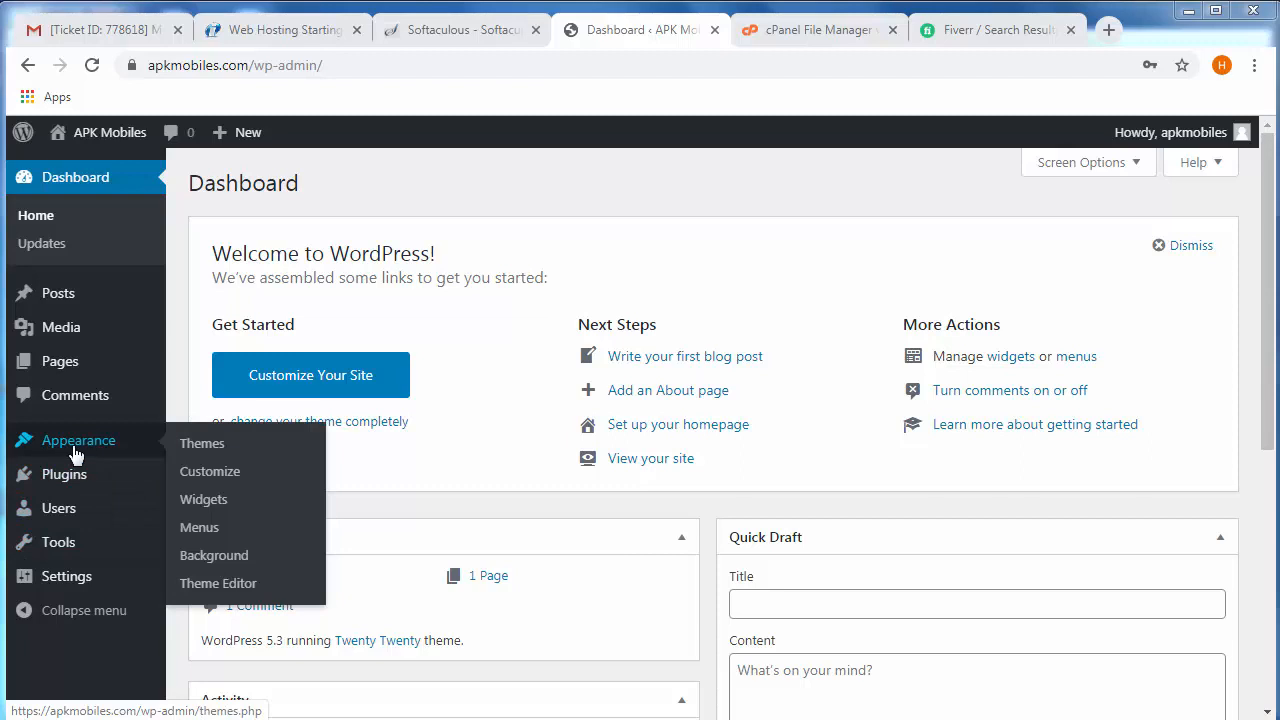
{"action": "left_click", "coordinate": [203, 452]}
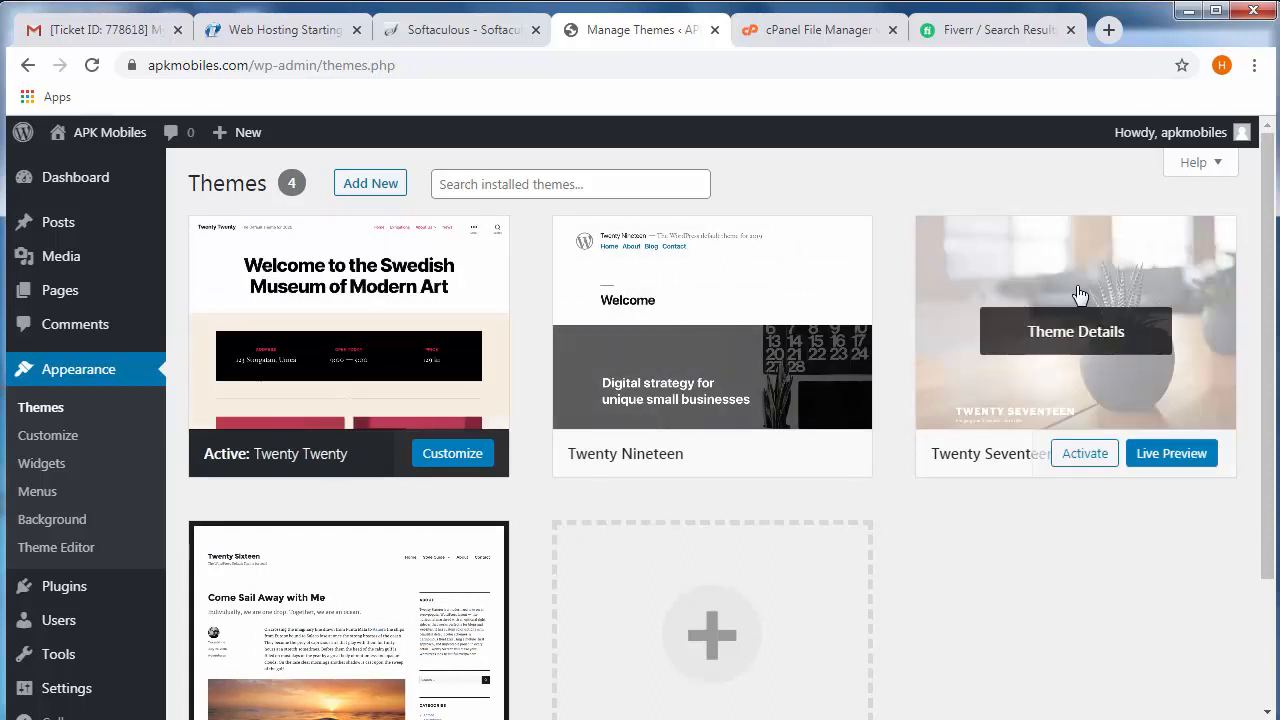
{"action": "left_click", "coordinate": [364, 191]}
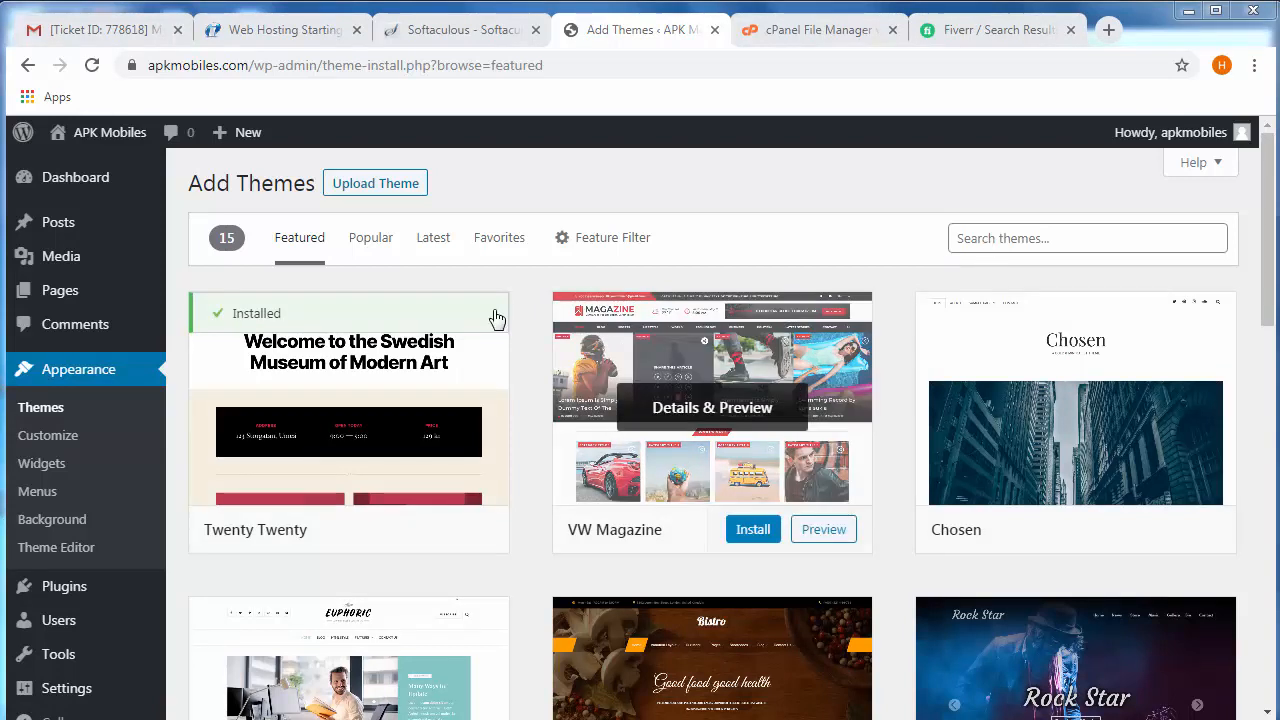
{"action": "left_click", "coordinate": [1024, 241]}
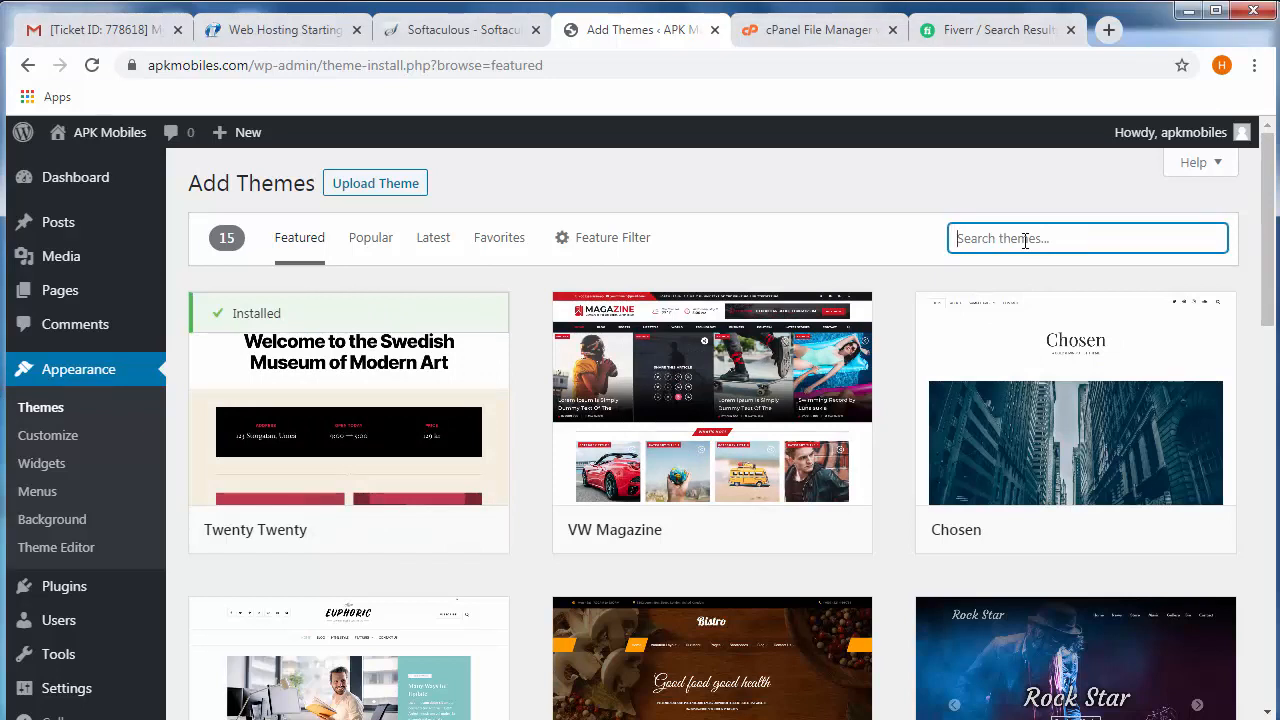
{"action": "type", "text": "news"}
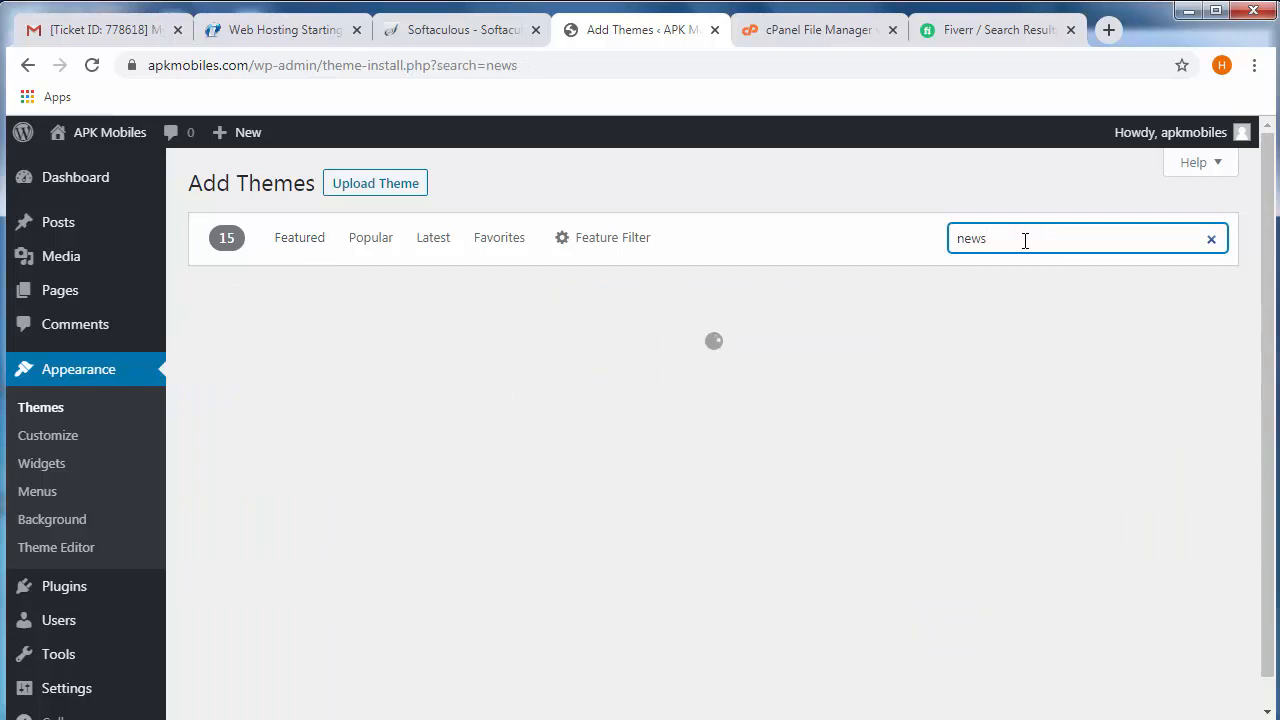
{"action": "type", "text": " paper"}
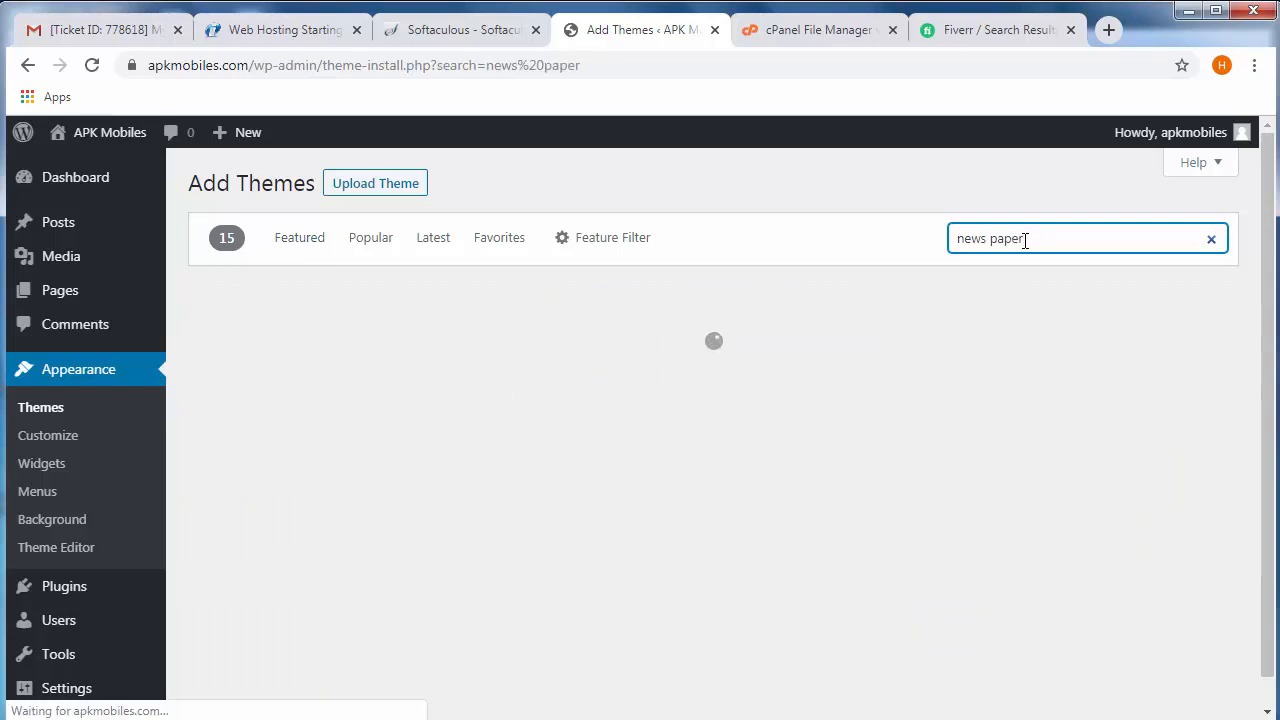
{"action": "type", "text": " x"}
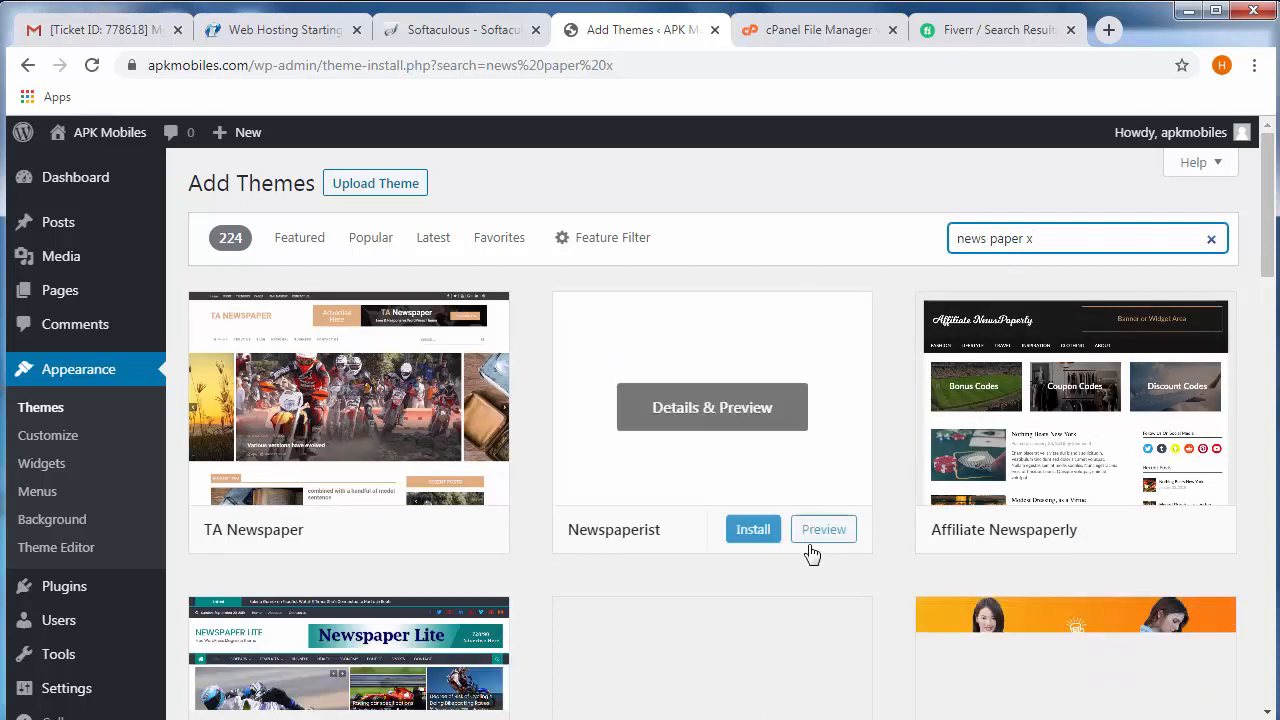
- Find the VW Newspaper theme among the search results, then install and activate it
{"action": "scroll", "coordinate": [855, 614], "scroll_direction": "down", "scroll_amount": 1}
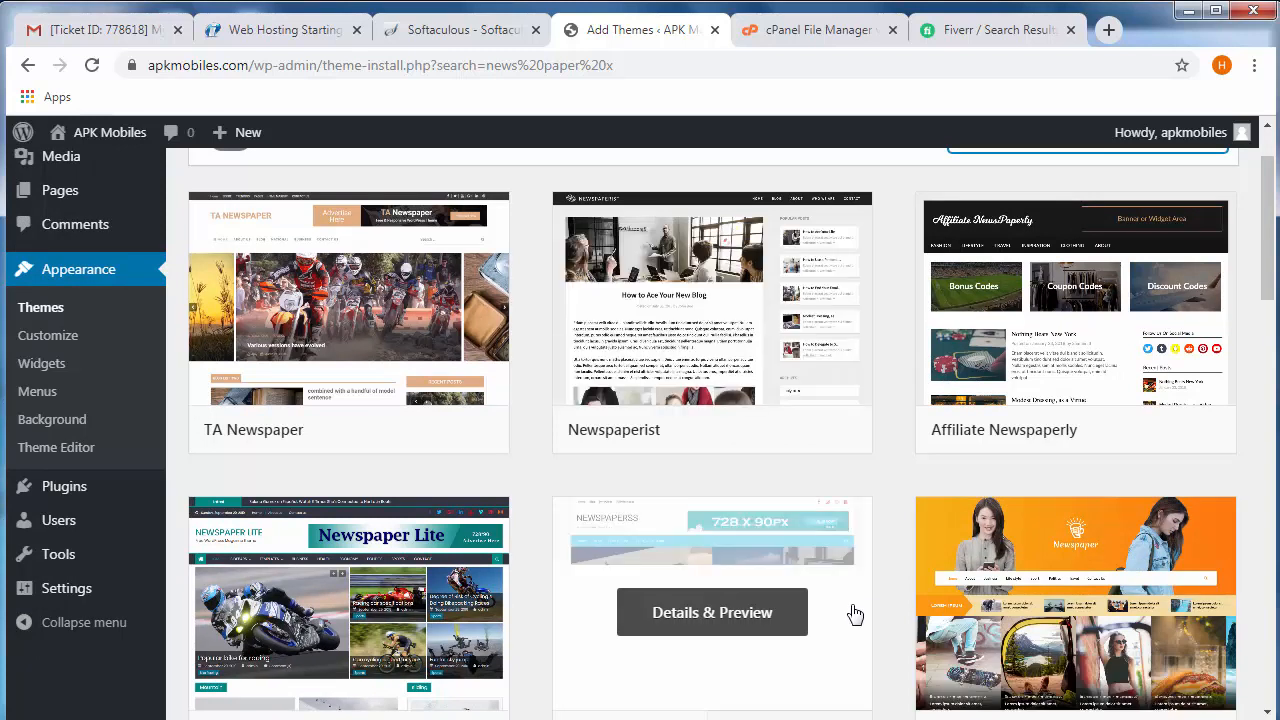
{"action": "scroll", "coordinate": [853, 612], "scroll_direction": "down", "scroll_amount": 3}
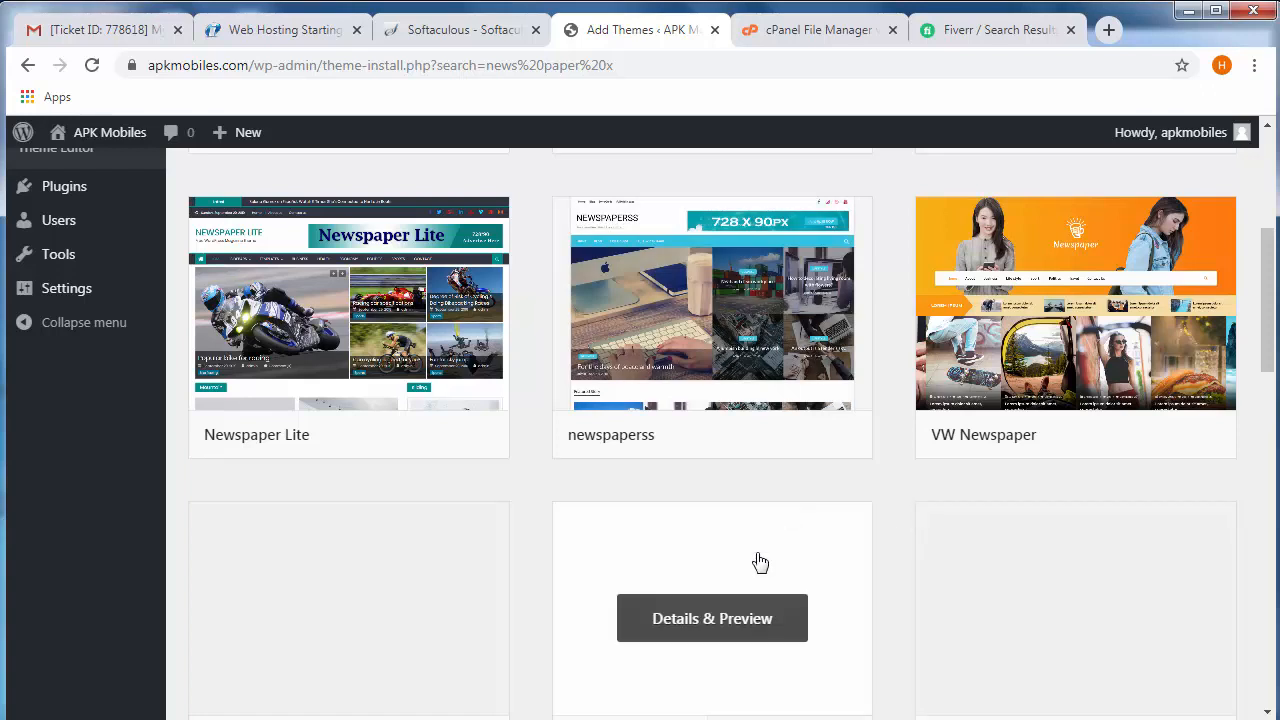
{"action": "scroll", "coordinate": [760, 563], "scroll_direction": "down", "scroll_amount": 2}
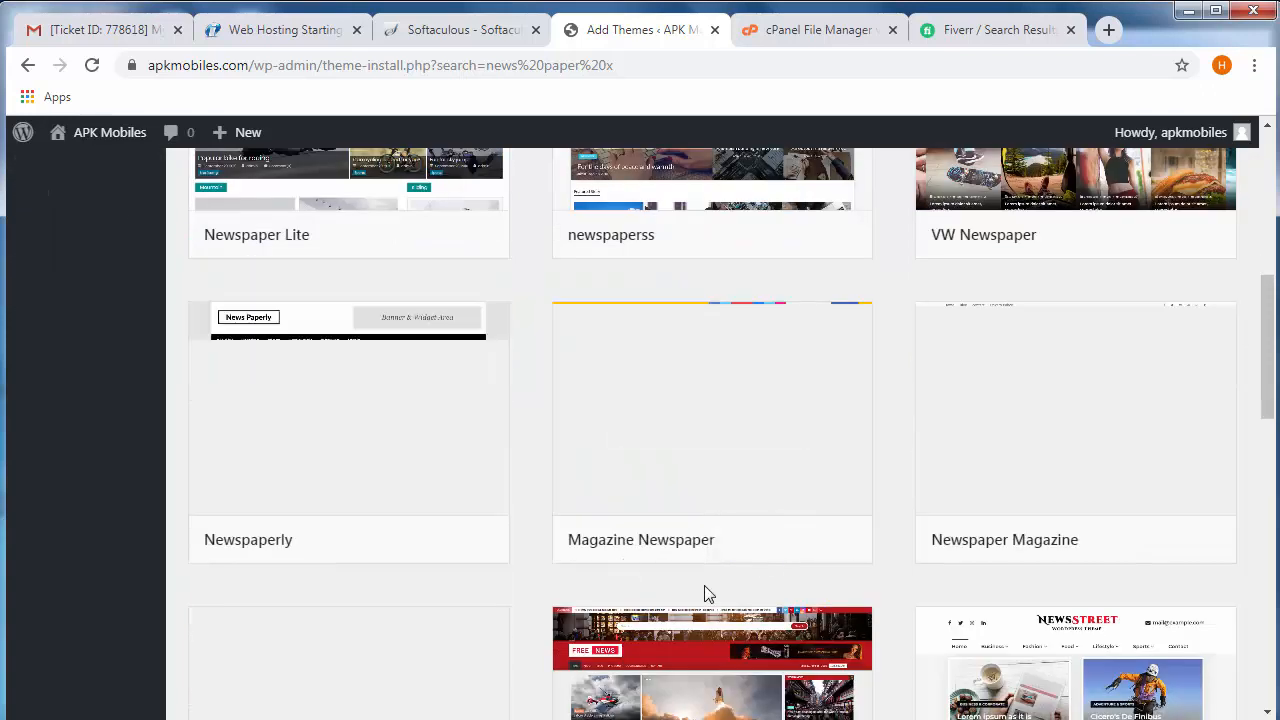
{"action": "scroll", "coordinate": [704, 590], "scroll_direction": "down", "scroll_amount": 2}
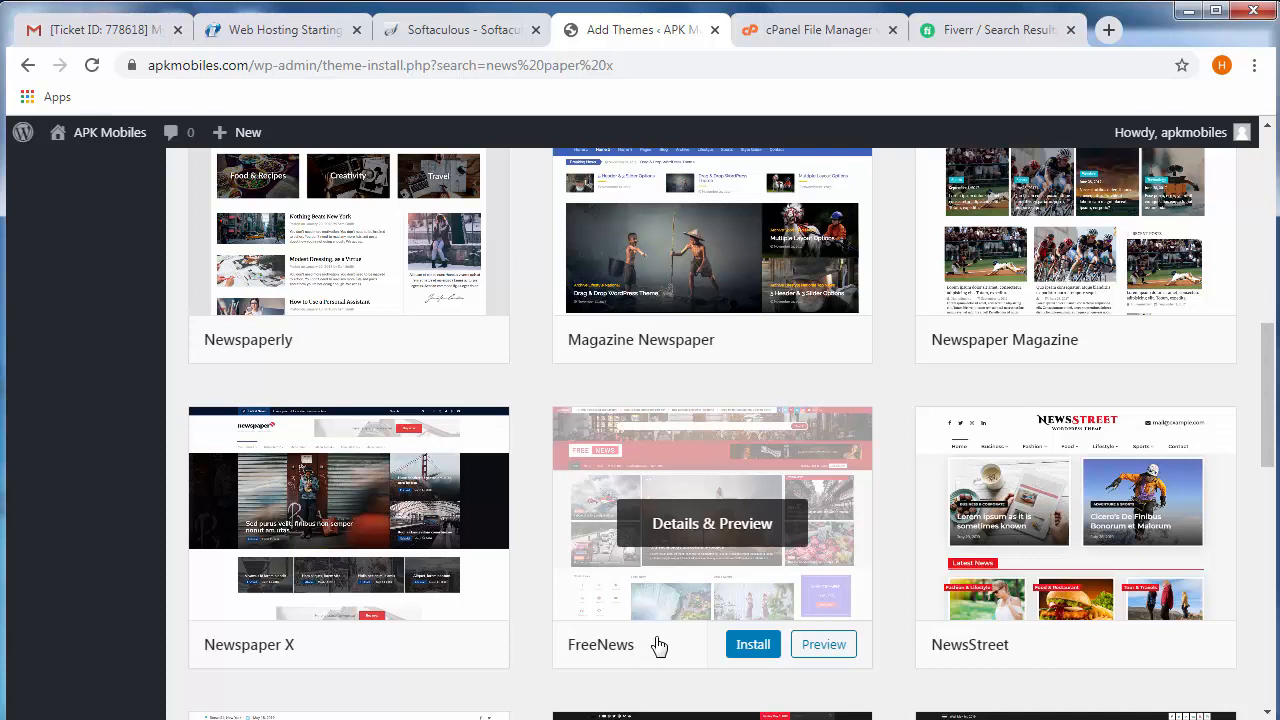
{"action": "scroll", "coordinate": [660, 450], "scroll_direction": "down", "scroll_amount": 1}
{"action": "scroll", "coordinate": [660, 360], "scroll_direction": "up", "scroll_amount": 8}
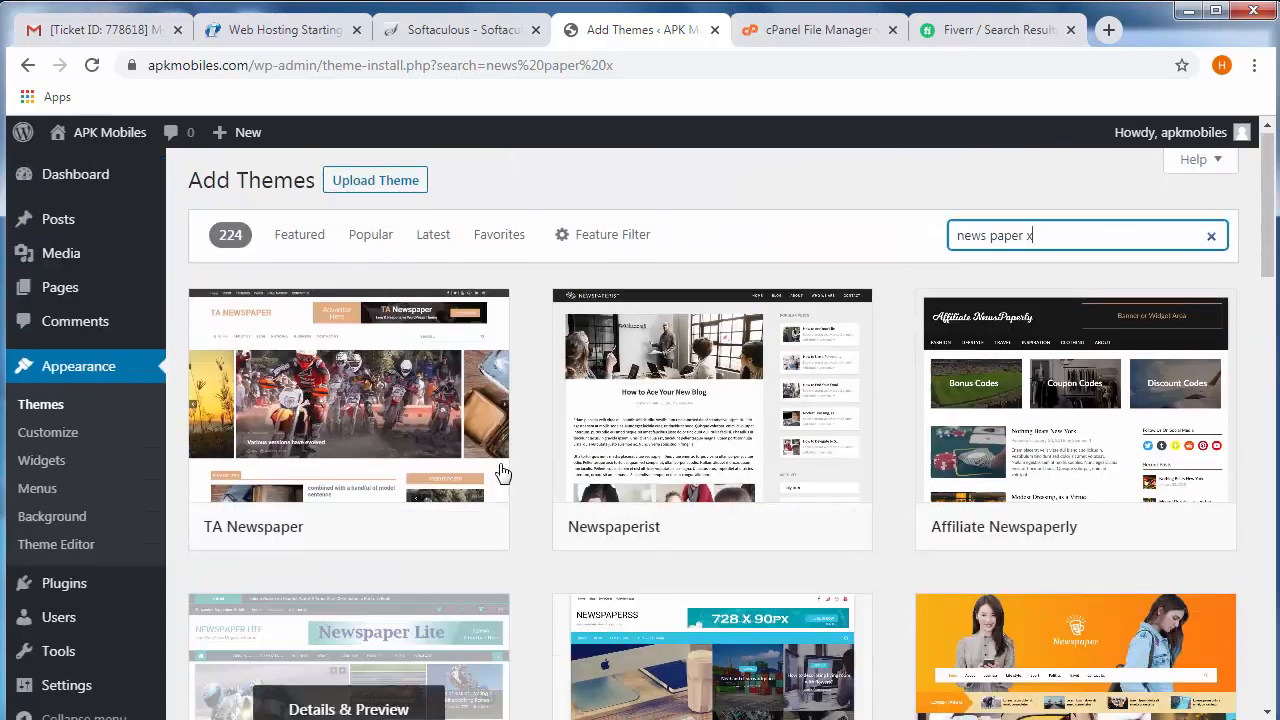
{"action": "left_click_drag", "start_coordinate": [1077, 237], "coordinate": [889, 234]}
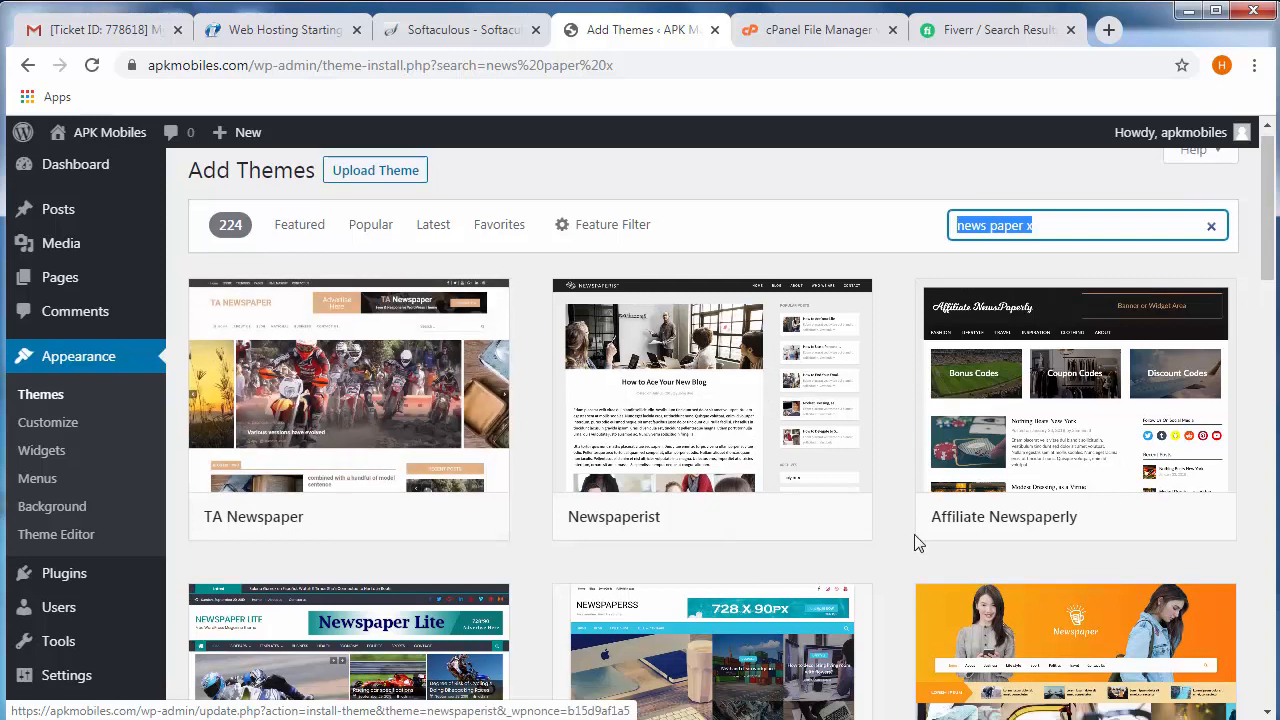
{"action": "scroll", "coordinate": [914, 543], "scroll_direction": "down", "scroll_amount": 3}
{"action": "left_click", "coordinate": [1114, 537]}
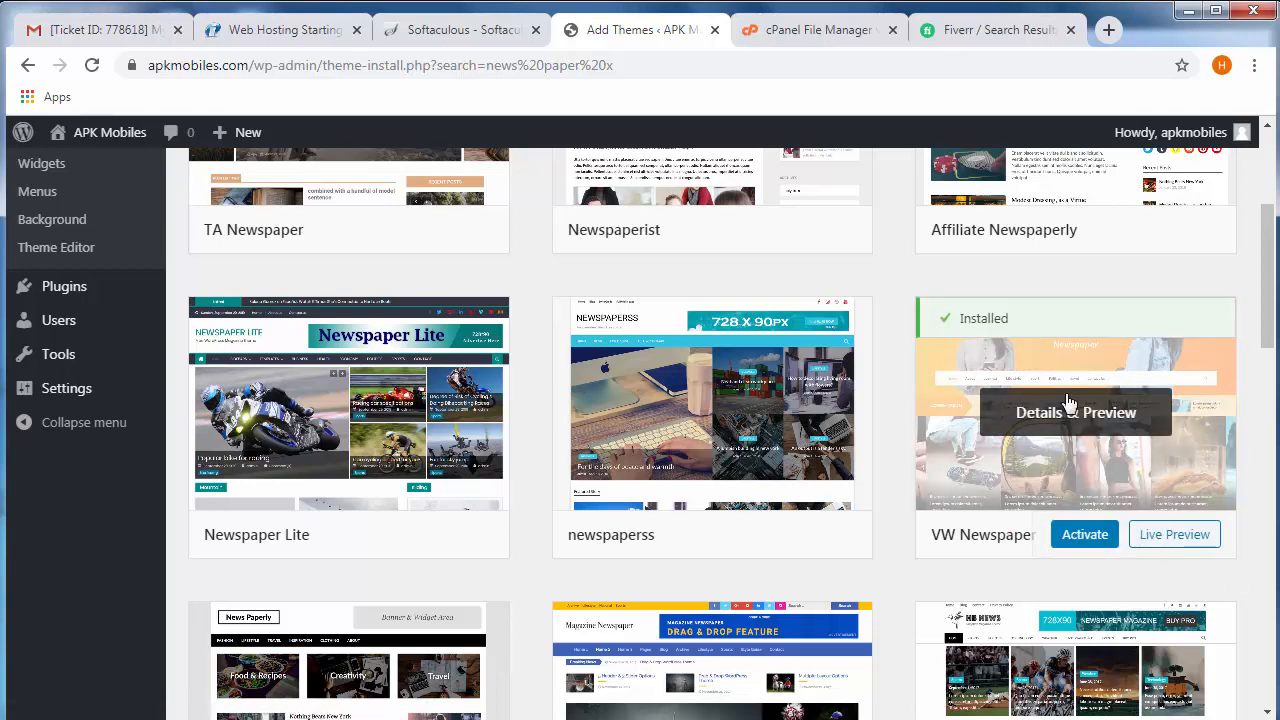
{"action": "left_click", "coordinate": [1082, 536]}
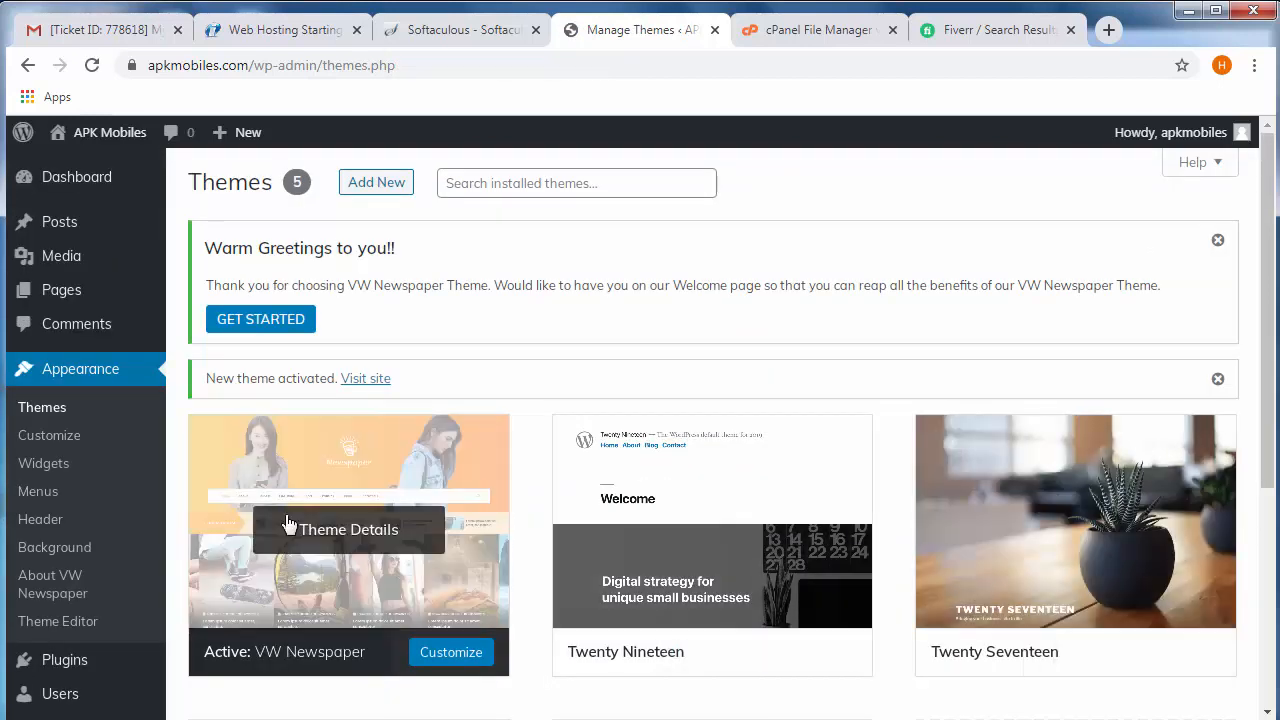
- Open the live APK Mobiles site in a new browser tab and look over its front page from header to footer
{"action": "mouse_move", "coordinate": [84, 138]}
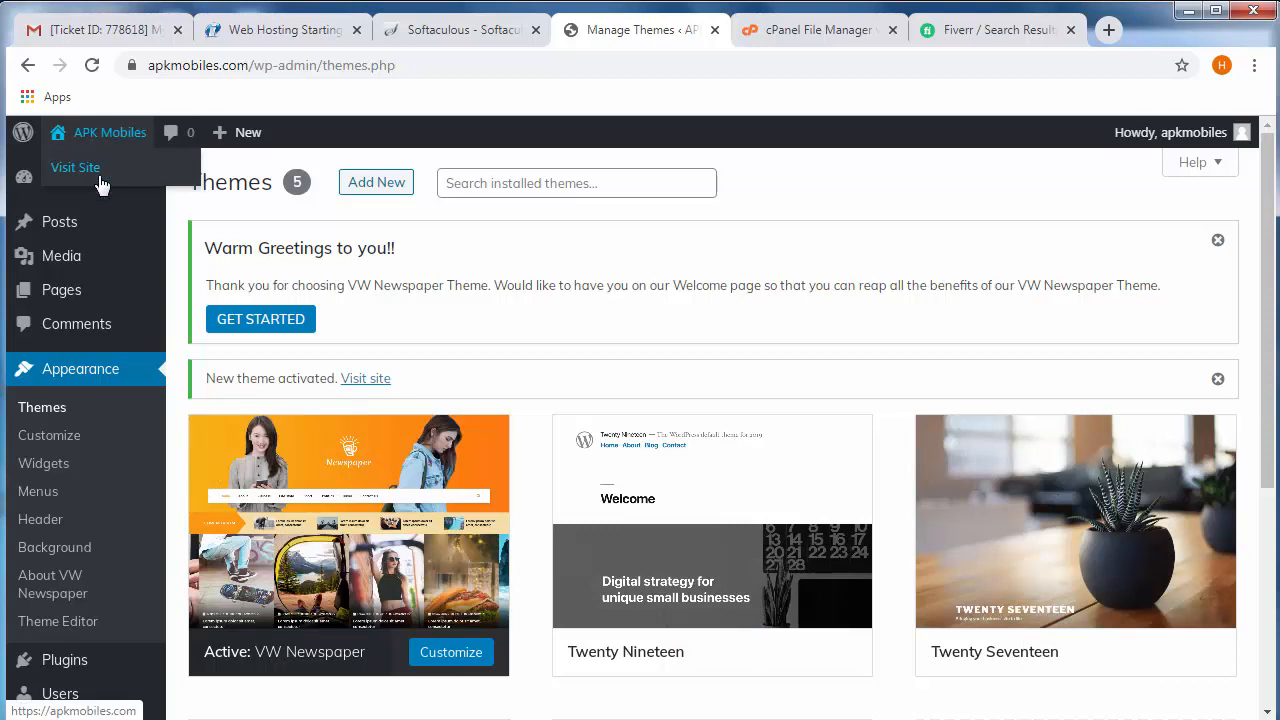
{"action": "right_click", "coordinate": [76, 170]}
{"action": "left_click", "coordinate": [112, 180]}
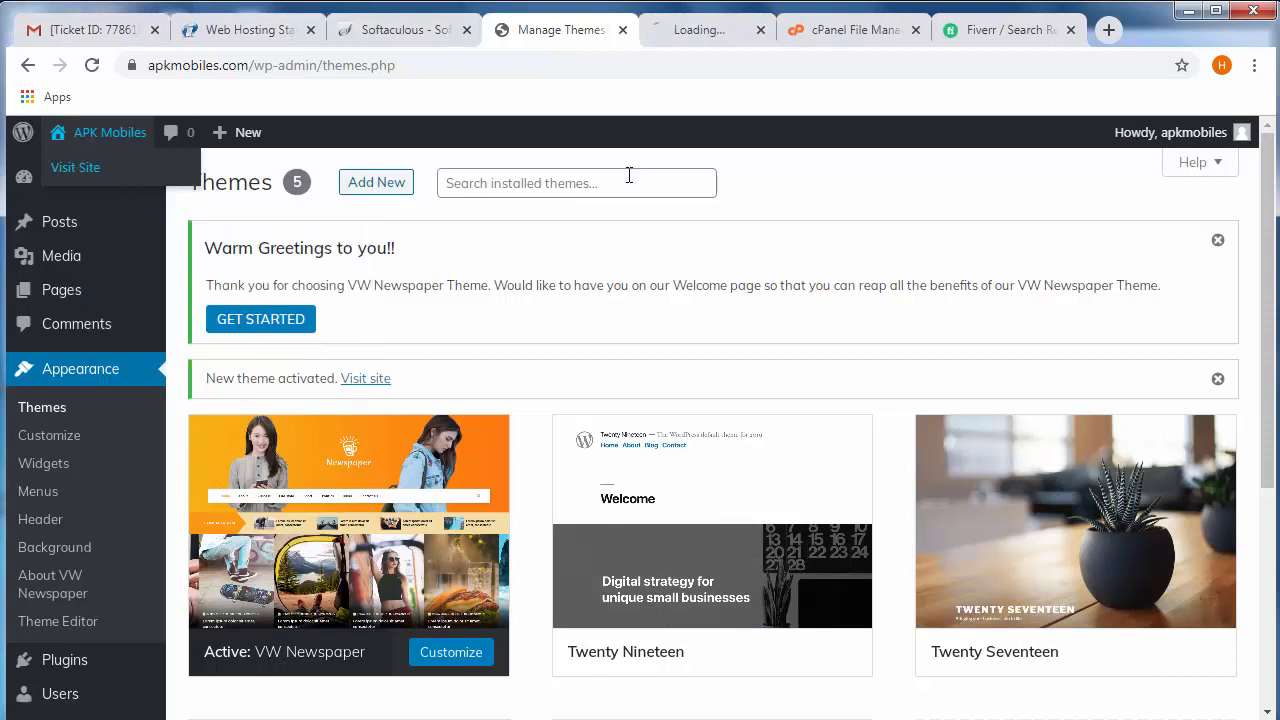
{"action": "left_click", "coordinate": [700, 31]}
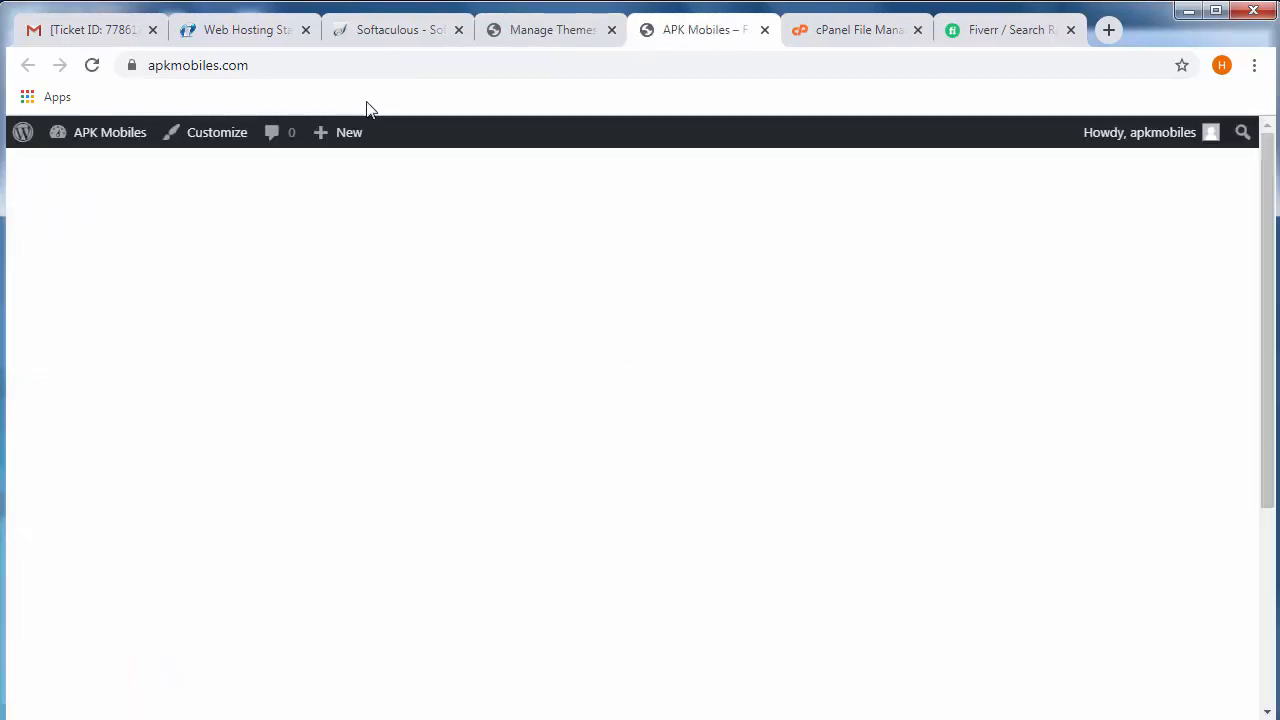
{"action": "scroll", "coordinate": [475, 468], "scroll_direction": "down", "scroll_amount": 3}
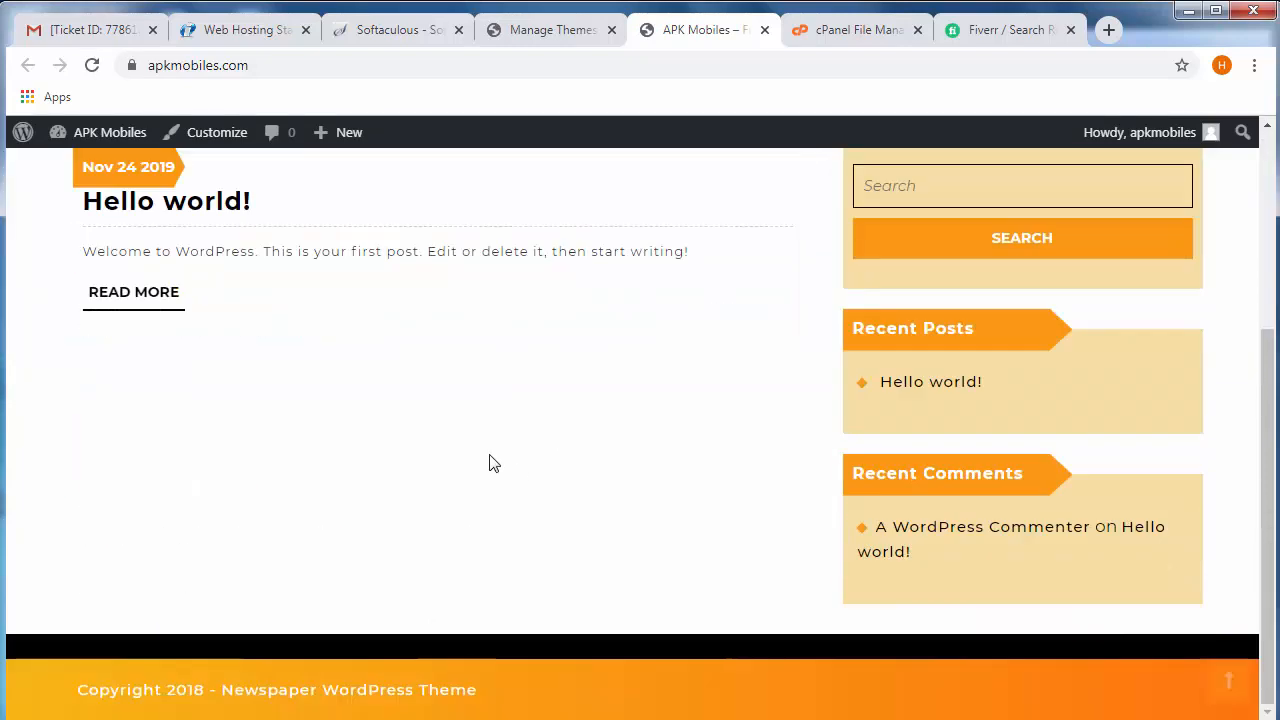
{"action": "scroll", "coordinate": [508, 463], "scroll_direction": "up", "scroll_amount": 3}
{"action": "scroll", "coordinate": [508, 463], "scroll_direction": "down", "scroll_amount": 3}
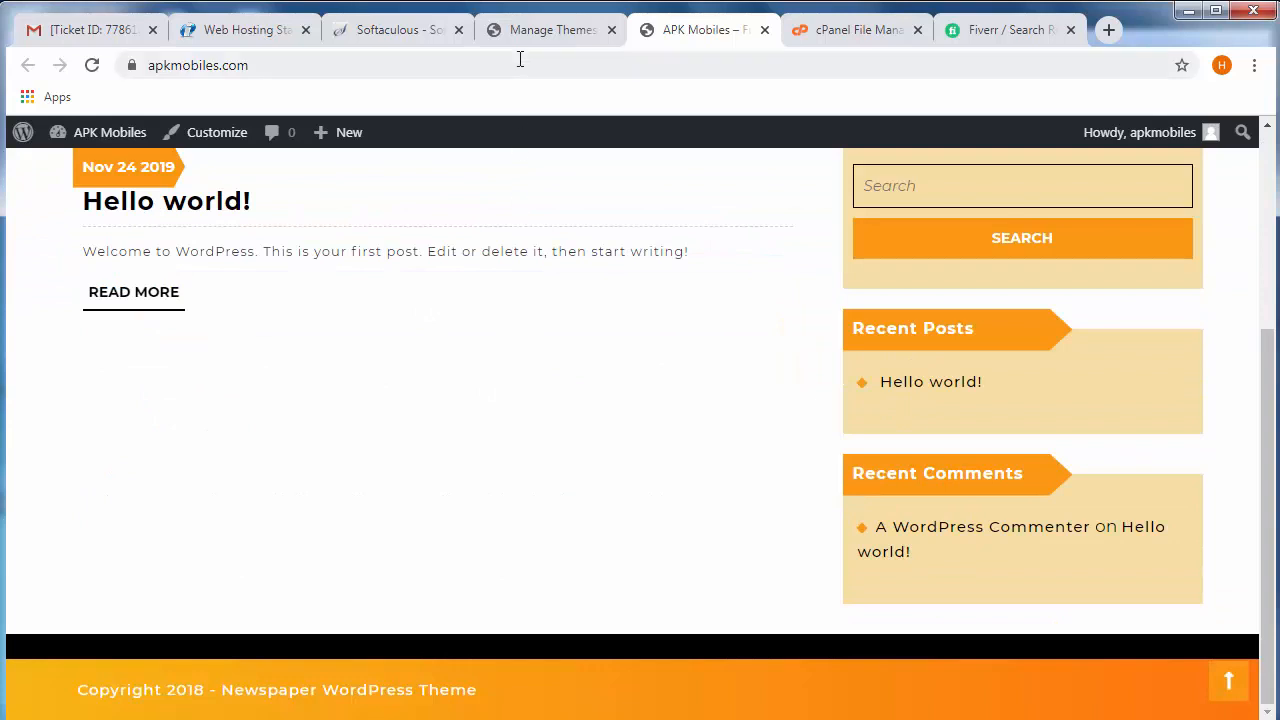
- Return to the theme administration and install a theme by uploading iconic-one.2.1.1.zip from the Downloads folder
{"action": "left_click", "coordinate": [545, 30]}
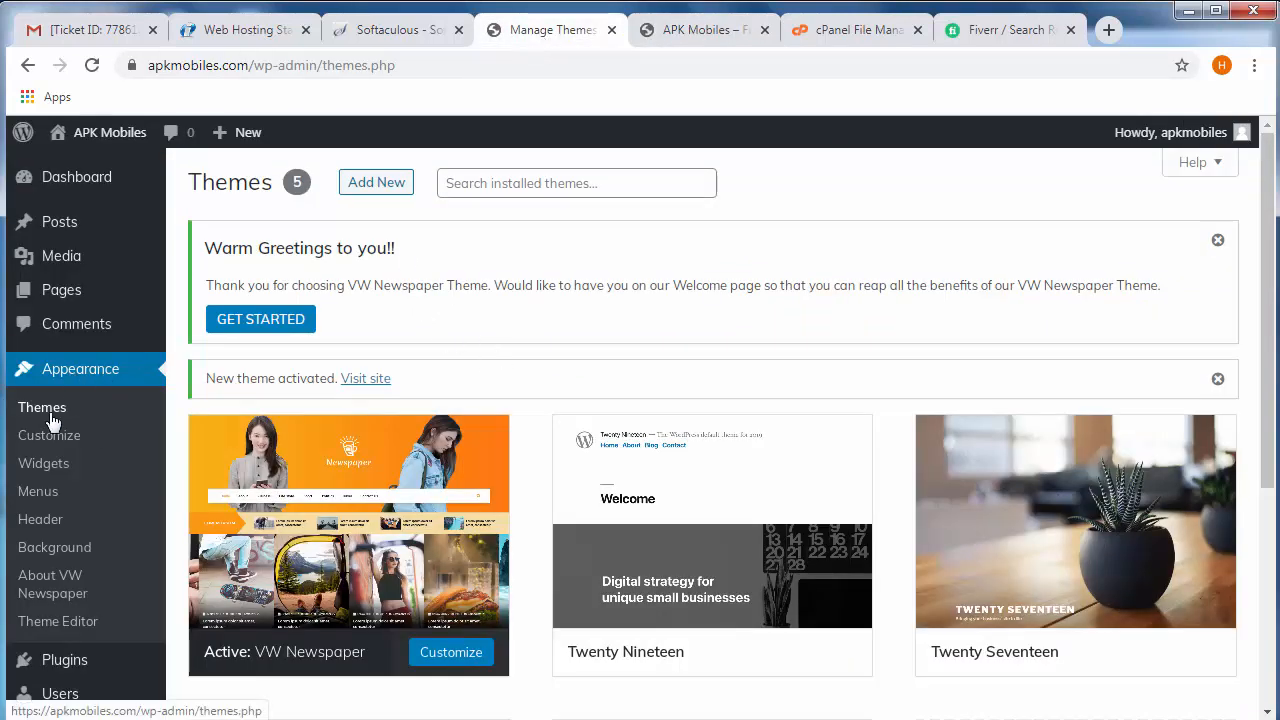
{"action": "left_click", "coordinate": [366, 186]}
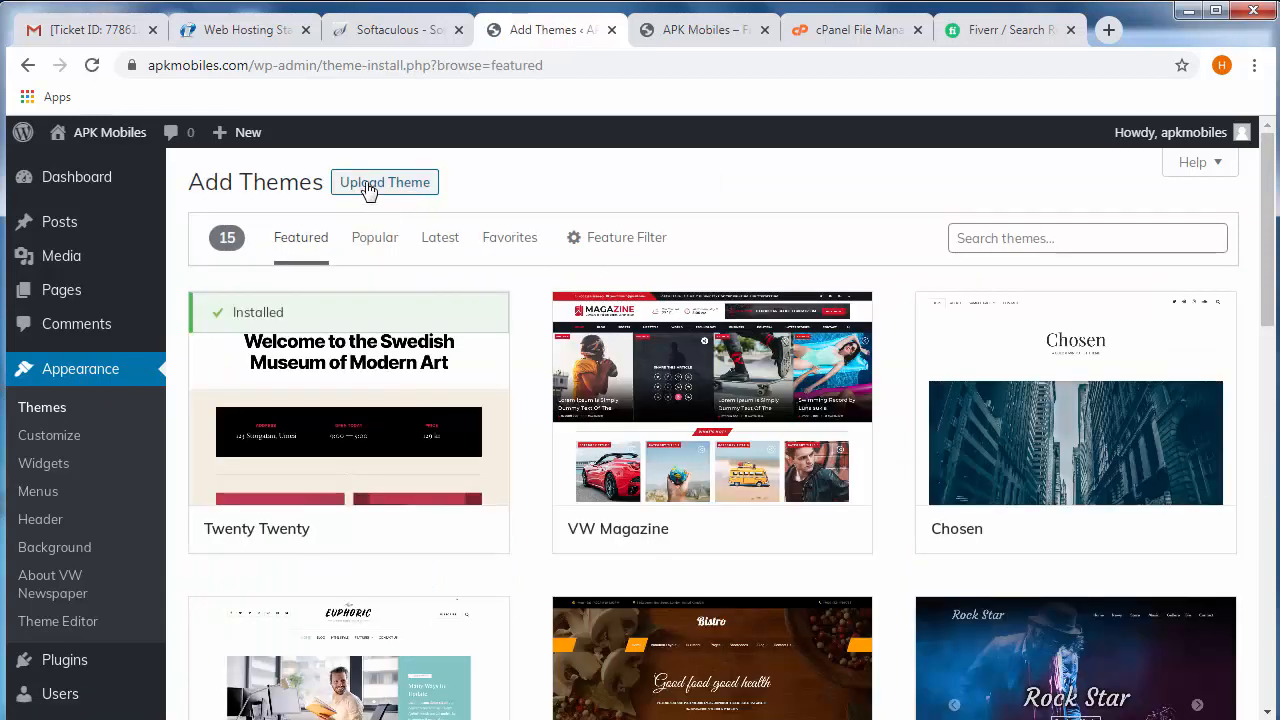
{"action": "left_click", "coordinate": [389, 186]}
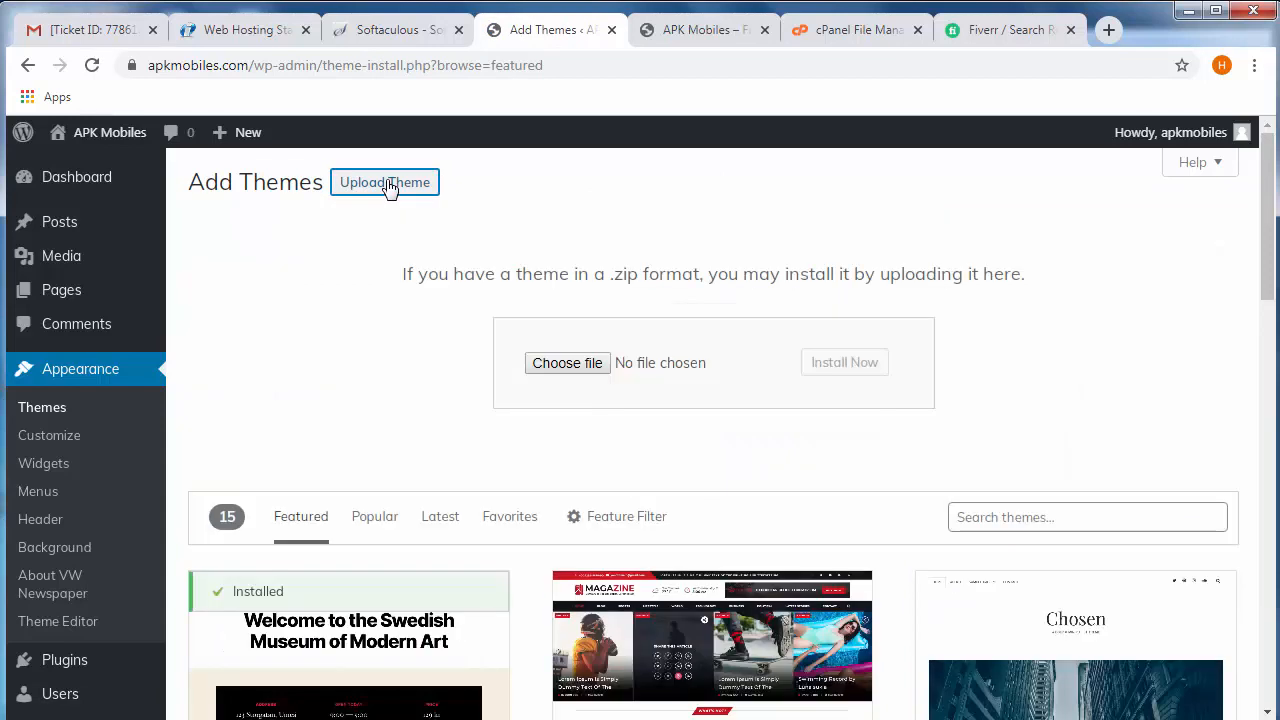
{"action": "left_click", "coordinate": [575, 370]}
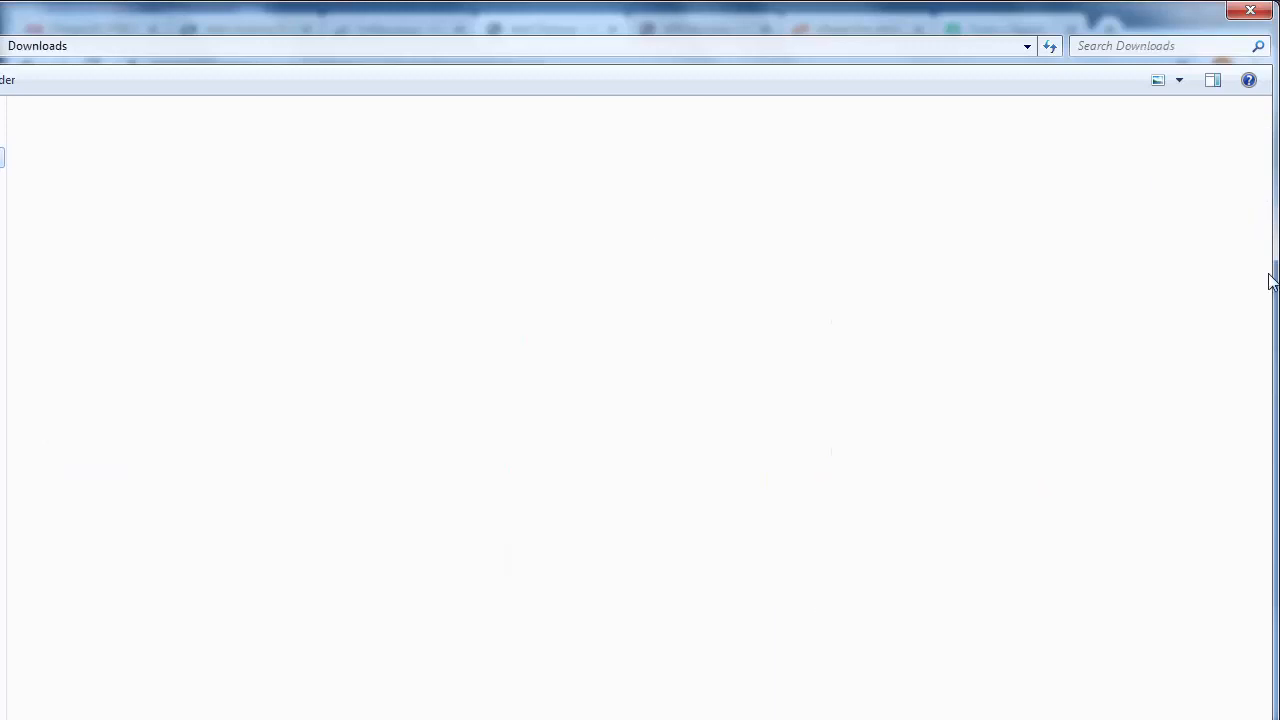
{"action": "scroll", "coordinate": [1268, 212], "scroll_direction": "down", "scroll_amount": 3}
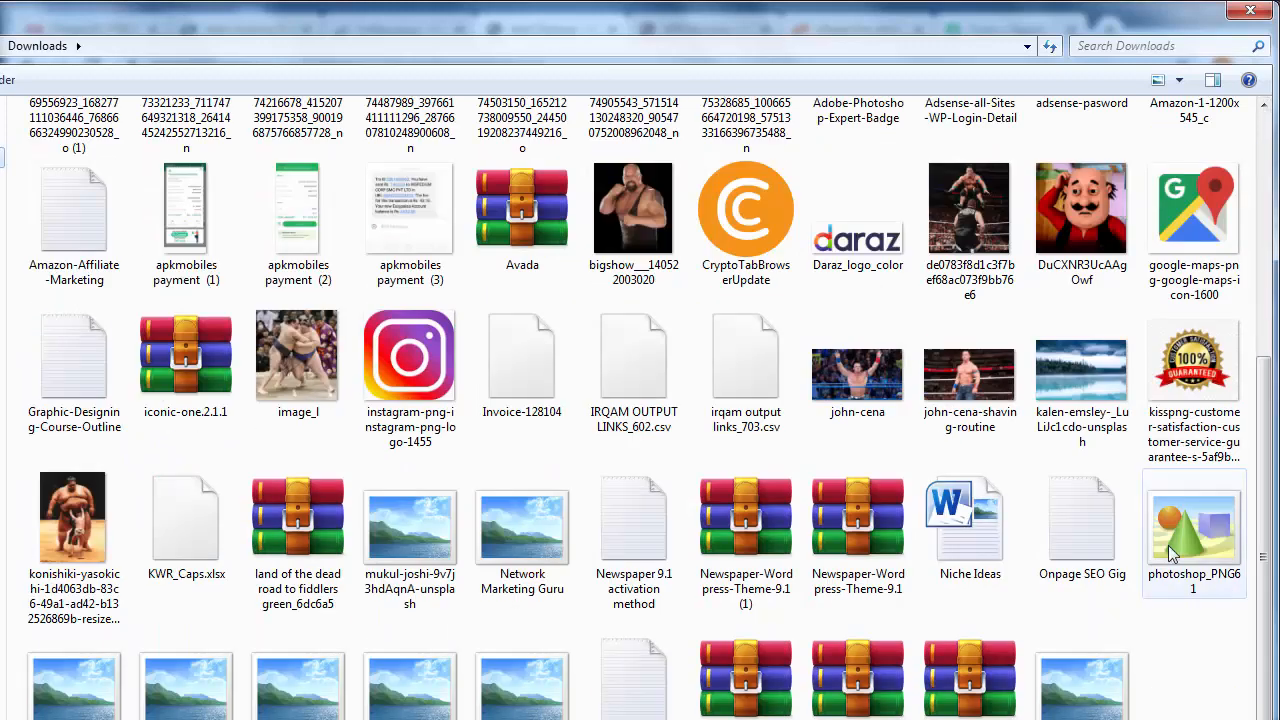
{"action": "left_click", "coordinate": [176, 365]}
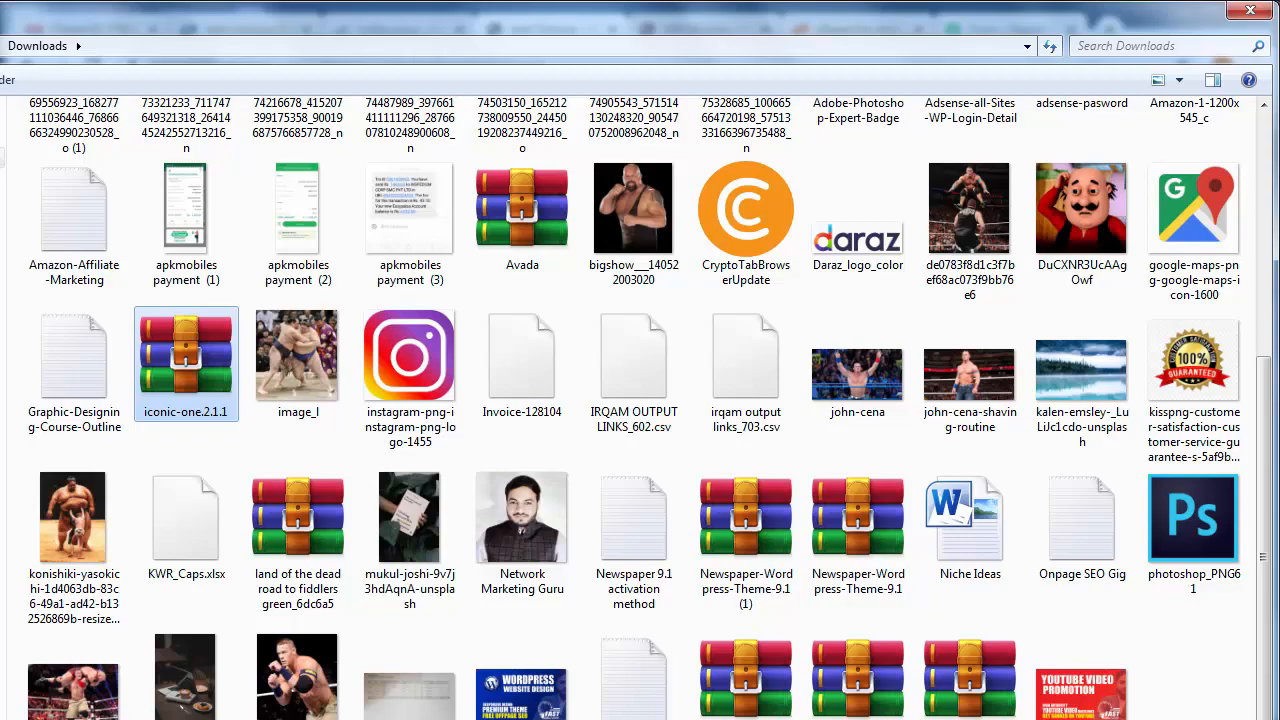
{"action": "key", "text": "Return"}
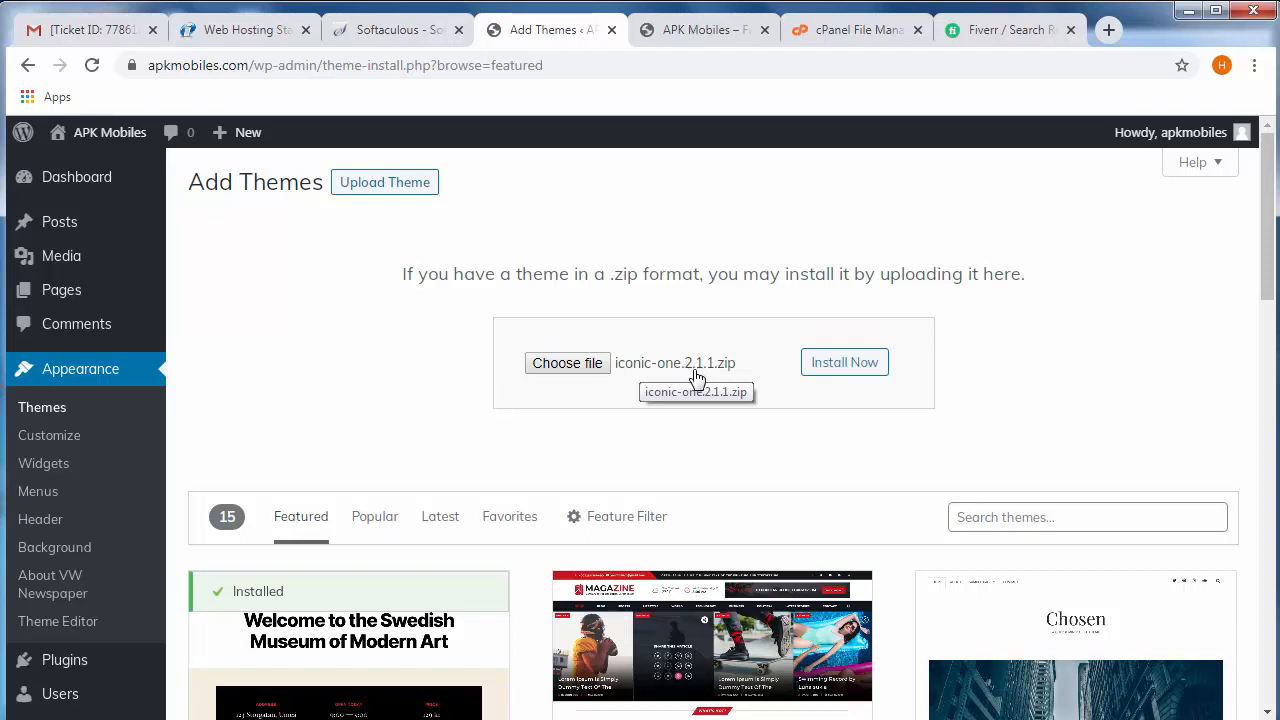
{"action": "left_click", "coordinate": [841, 368]}
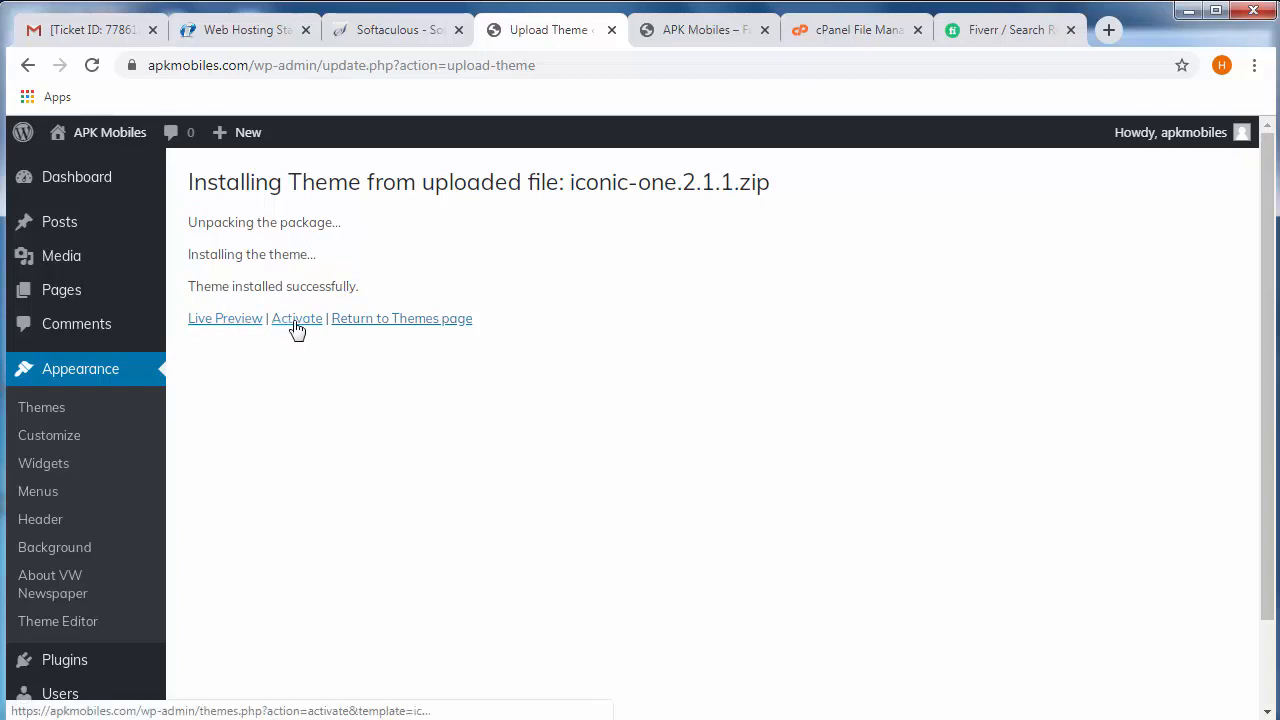
- Activate the Iconic One theme from the list of installed themes
{"action": "left_click", "coordinate": [43, 418]}
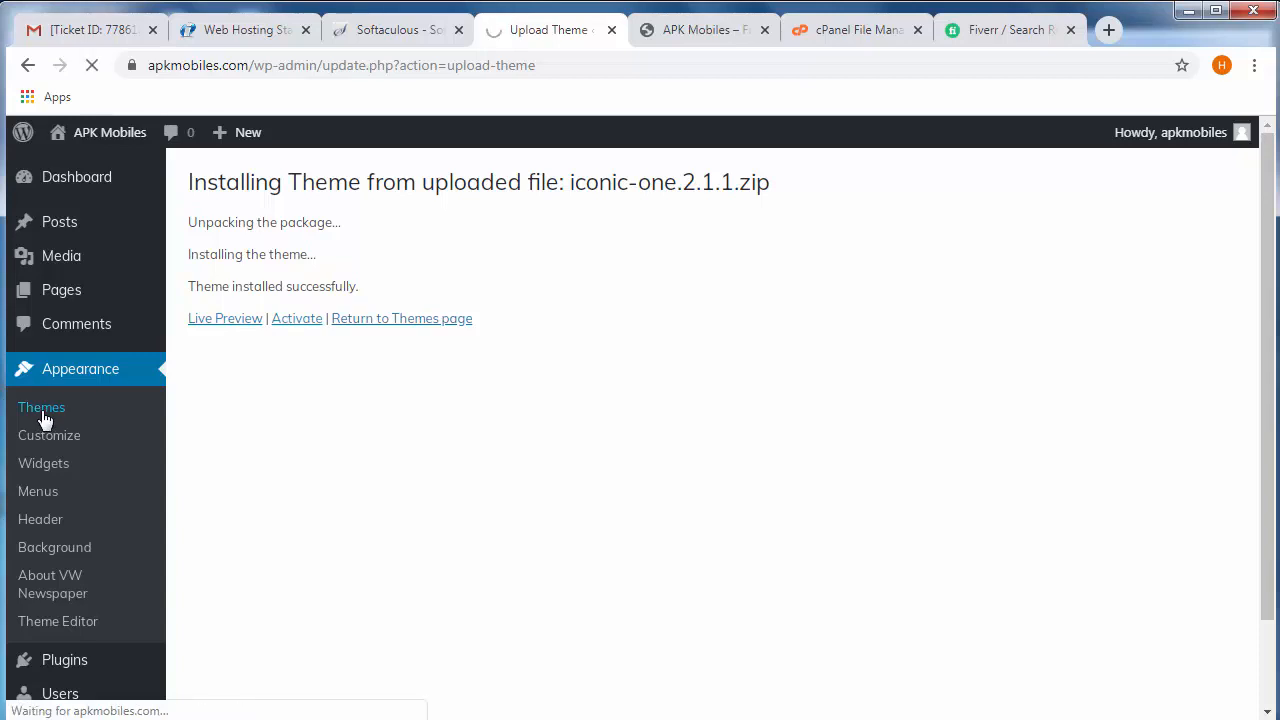
{"action": "mouse_move", "coordinate": [729, 271]}
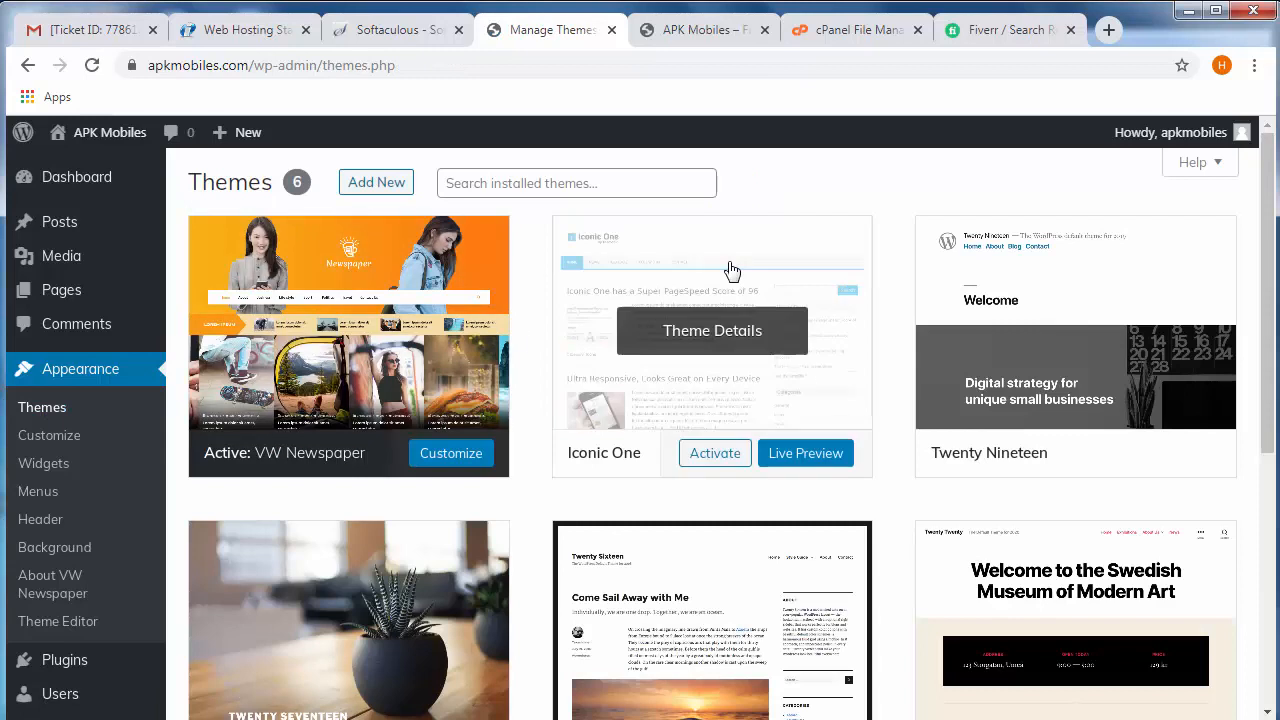
{"action": "left_click", "coordinate": [713, 459]}
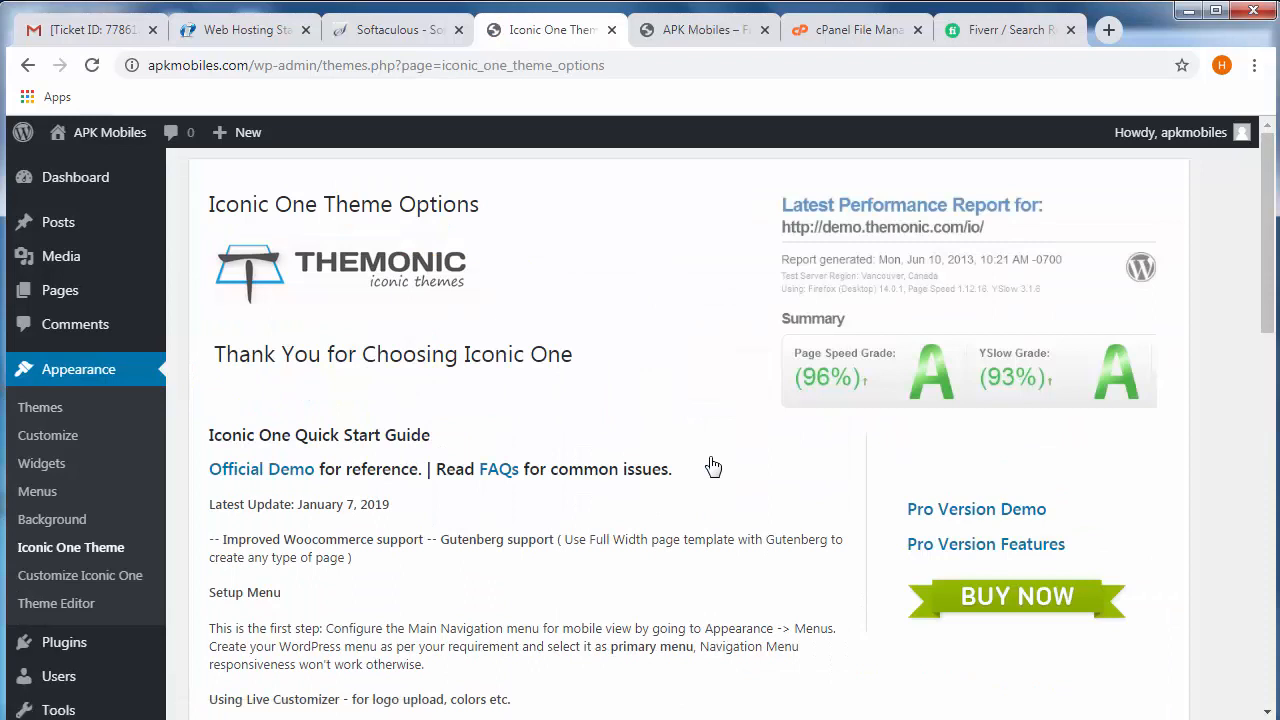
- Reload the live APK Mobiles site and examine its front page with the Iconic One theme
{"action": "left_click", "coordinate": [690, 30]}
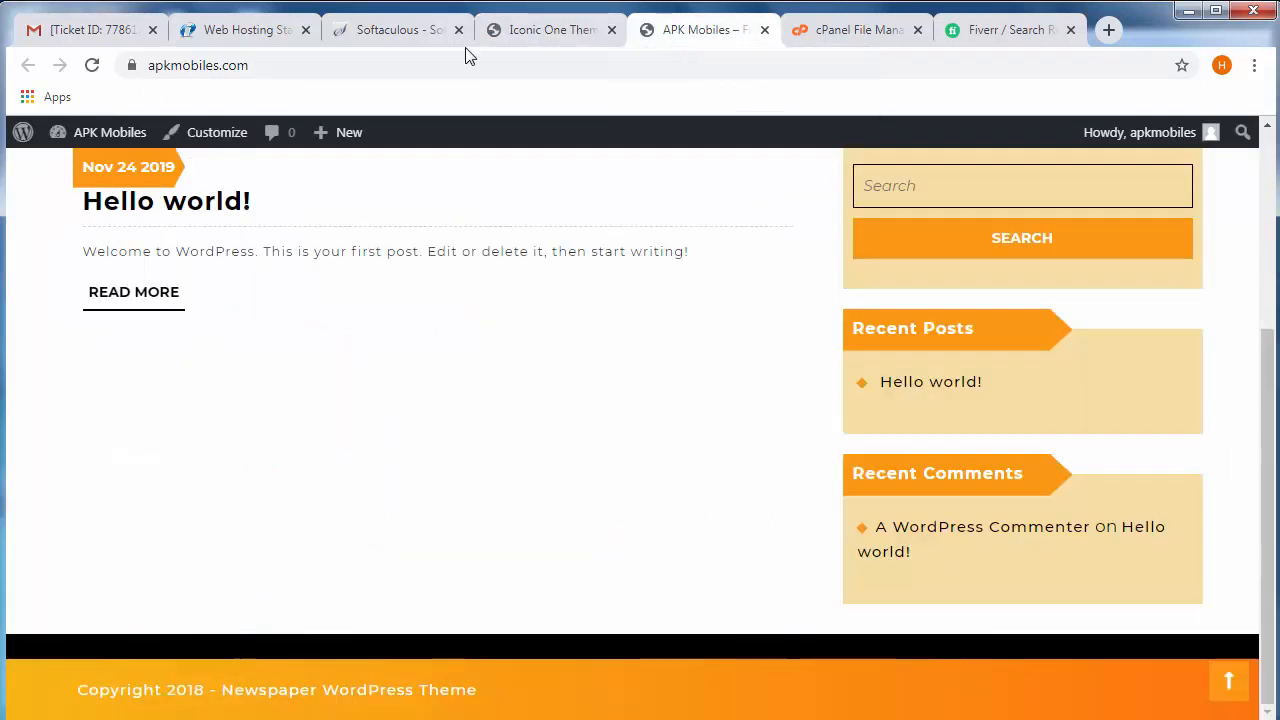
{"action": "left_click", "coordinate": [91, 65]}
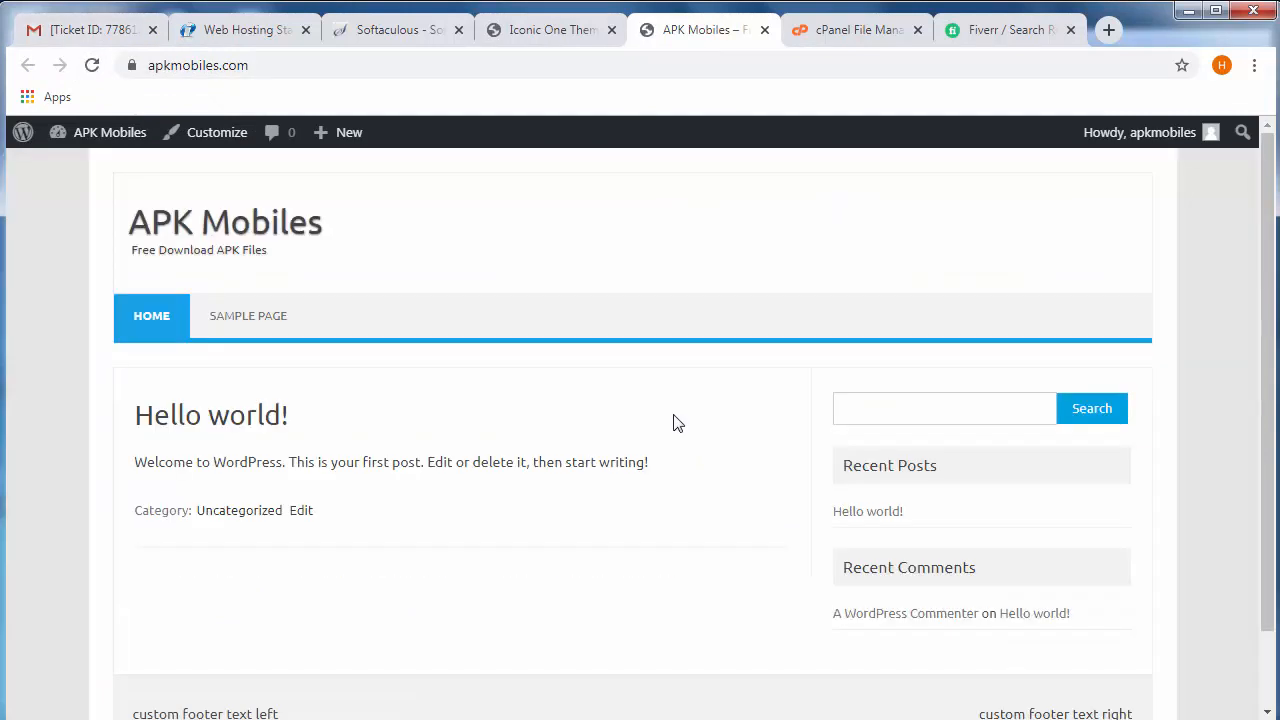
{"action": "scroll", "coordinate": [492, 428], "scroll_direction": "down", "scroll_amount": 2}
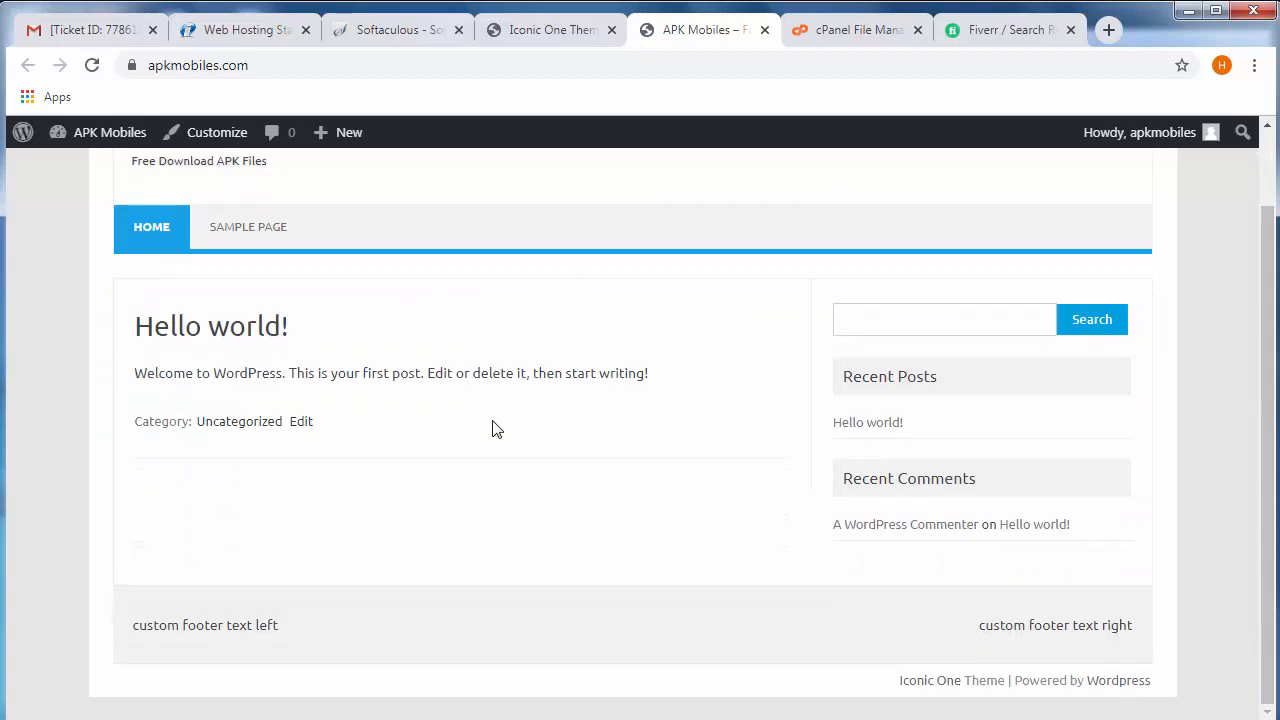
{"action": "scroll", "coordinate": [543, 400], "scroll_direction": "up", "scroll_amount": 2}
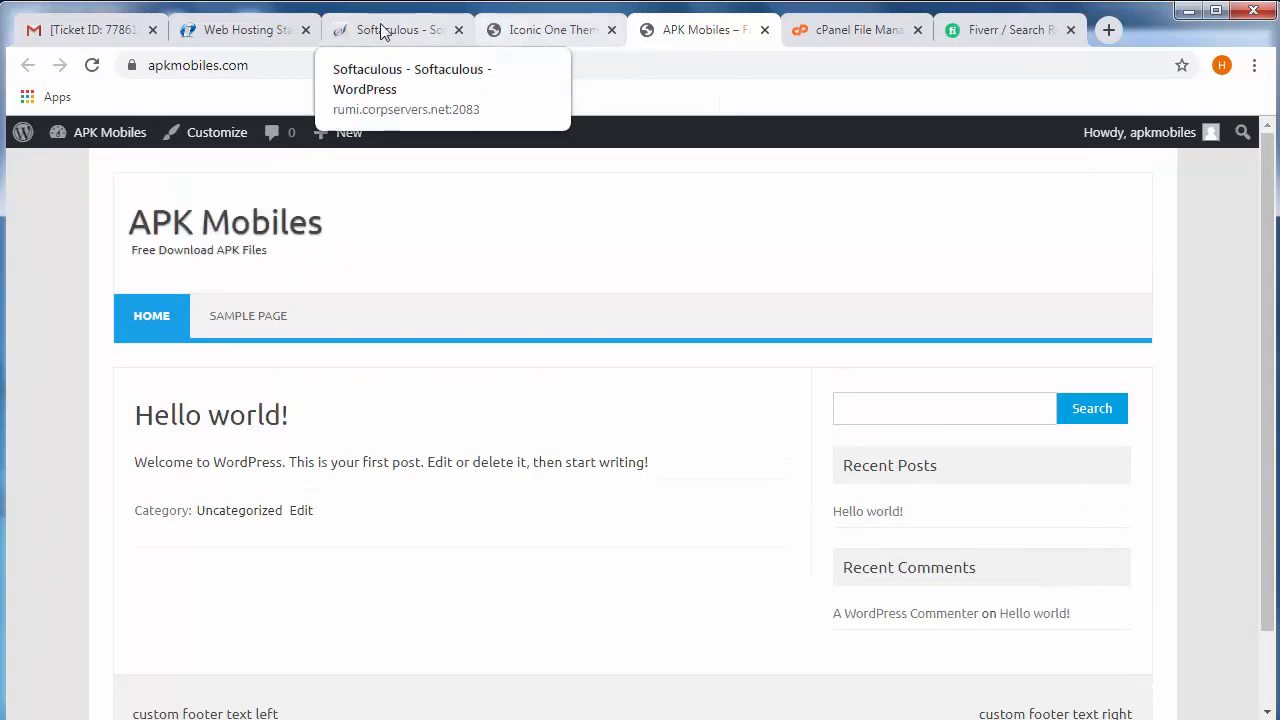
- Switch to the cPanel File Manager and open the public_html/wp-content/themes folder of the hosting account
{"action": "left_click", "coordinate": [835, 32]}
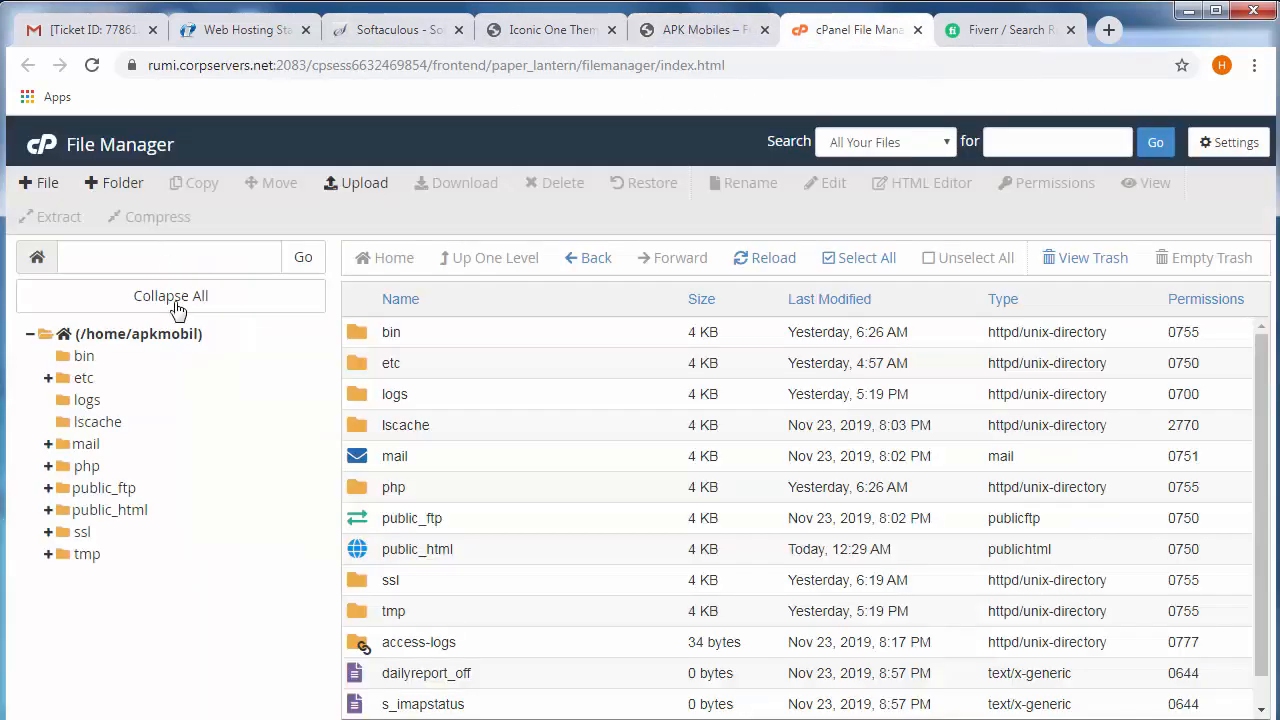
{"action": "left_click", "coordinate": [92, 66]}
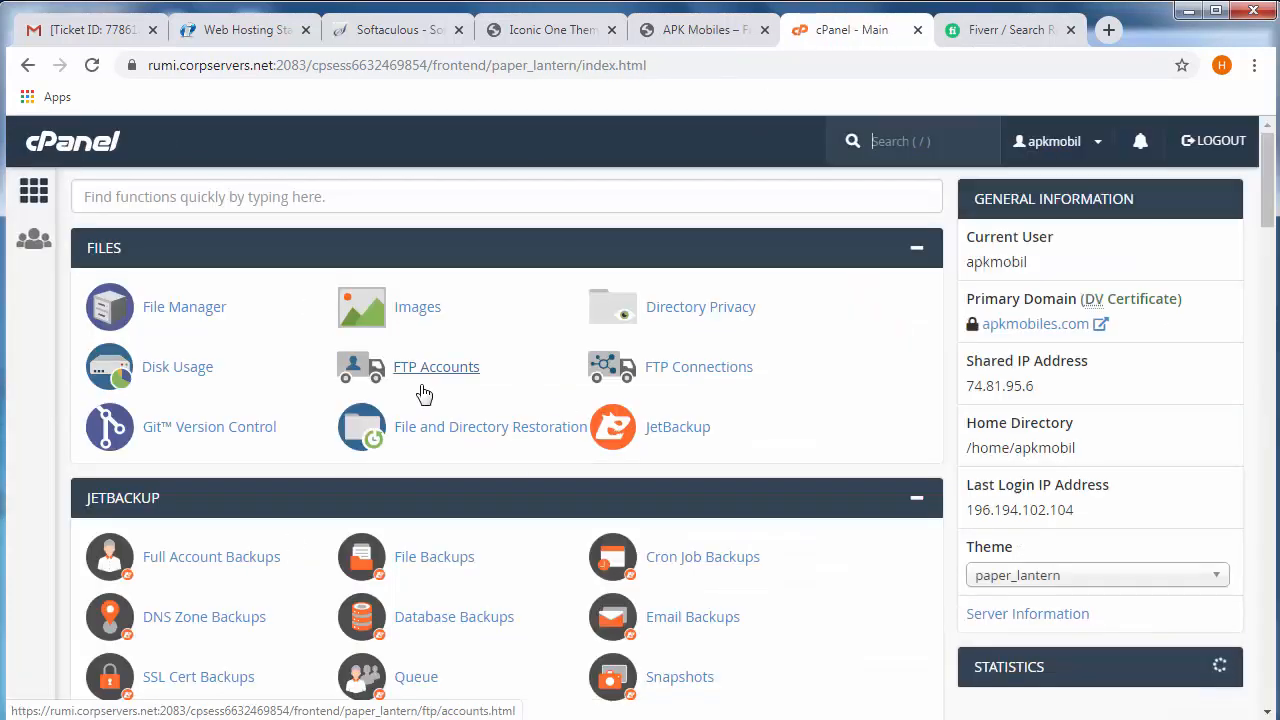
{"action": "left_click", "coordinate": [175, 308]}
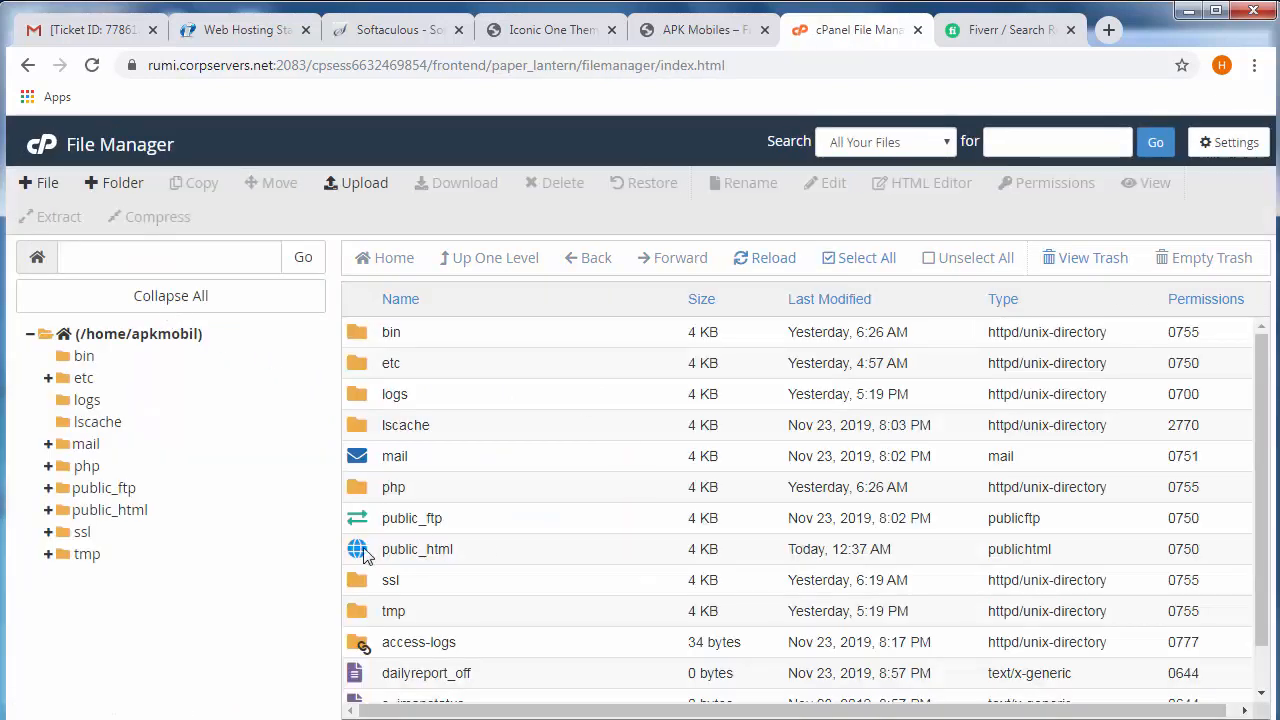
{"action": "double_click", "coordinate": [358, 560]}
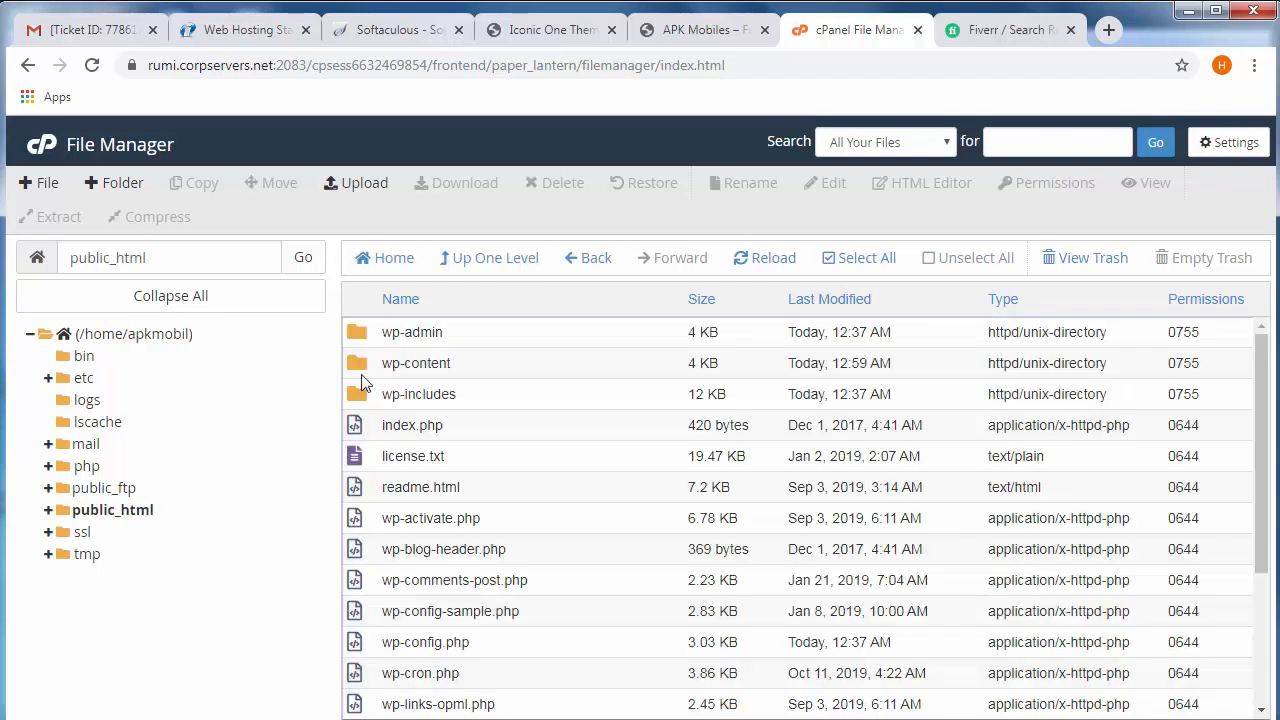
{"action": "left_click", "coordinate": [362, 370]}
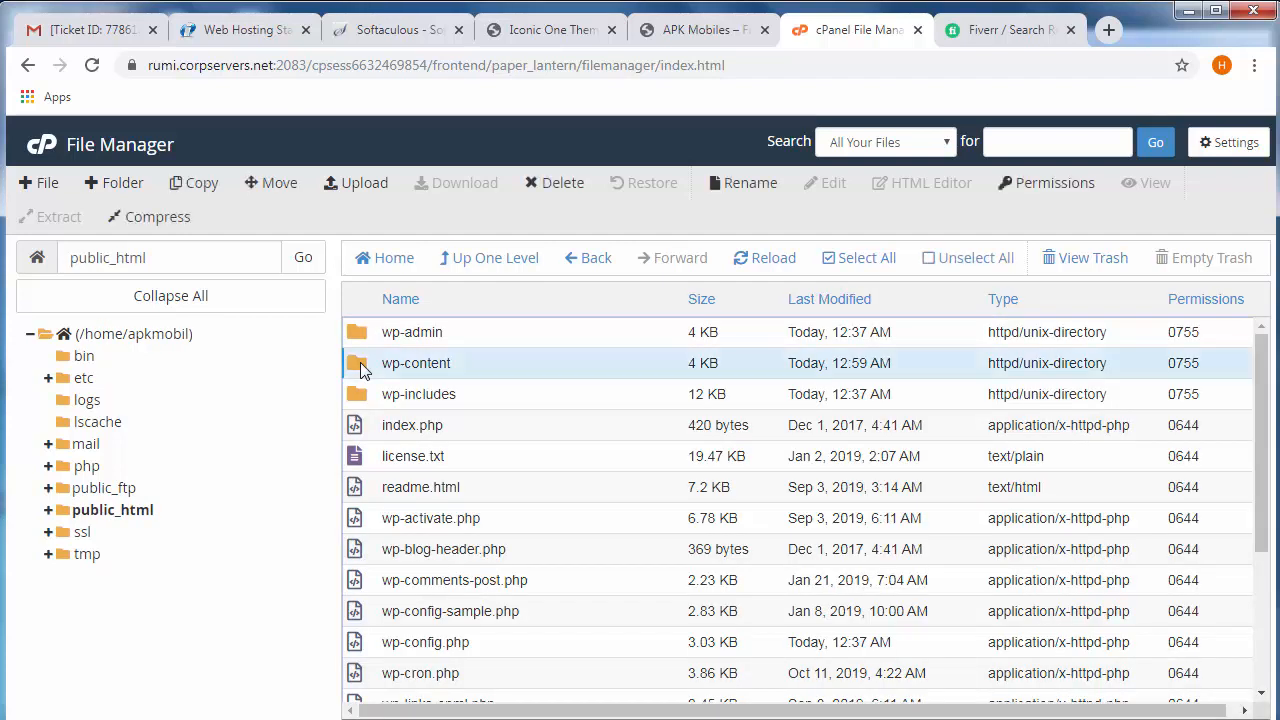
{"action": "double_click", "coordinate": [362, 370]}
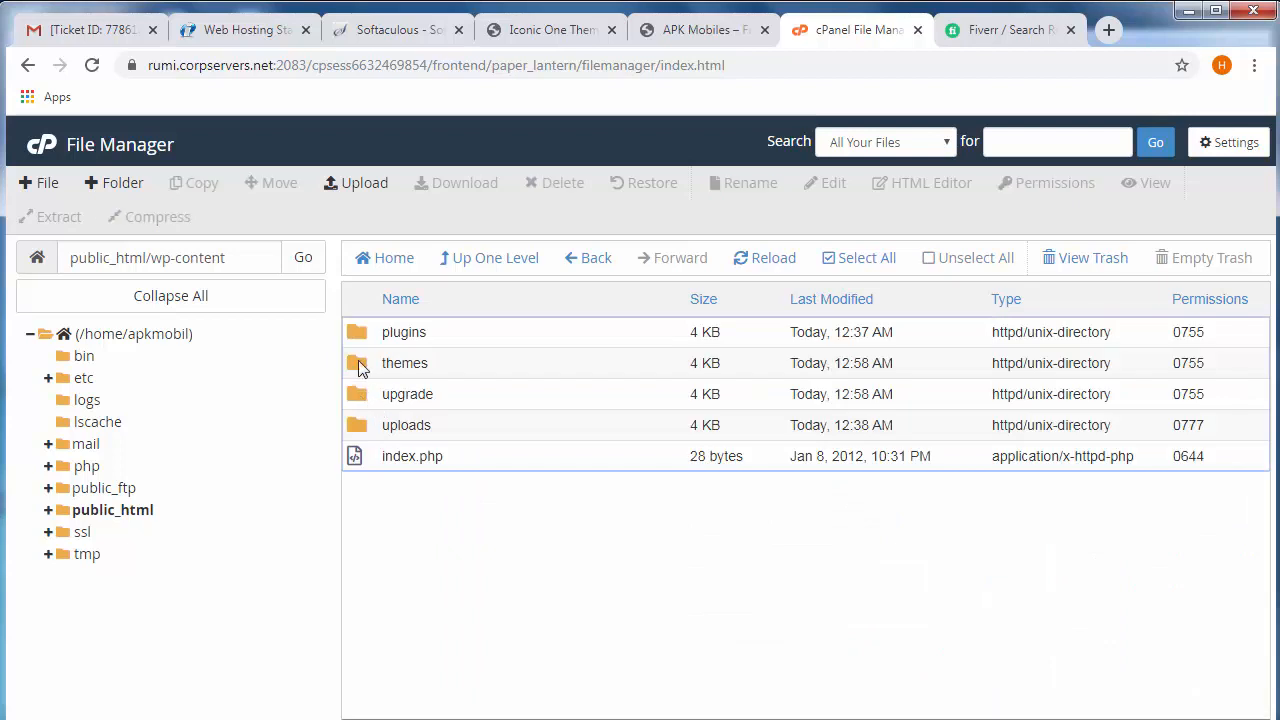
{"action": "double_click", "coordinate": [358, 362]}
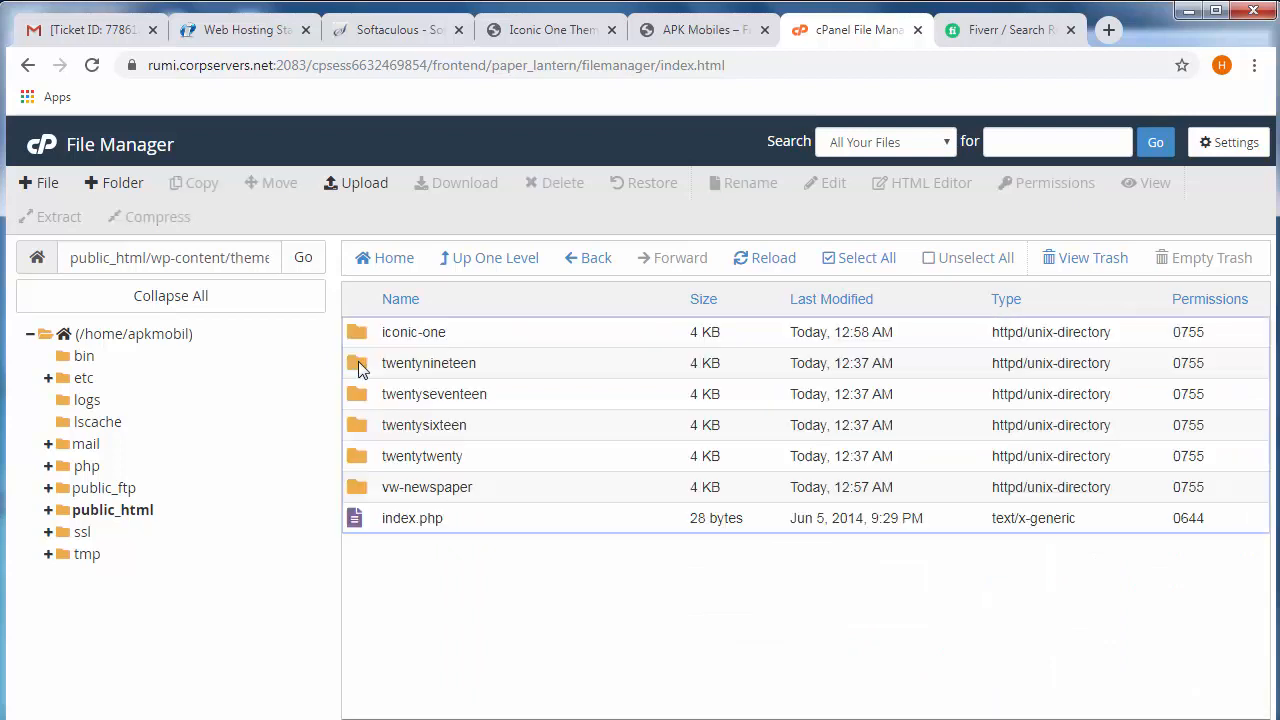
{"action": "left_click_drag", "start_coordinate": [412, 583], "coordinate": [483, 563]}
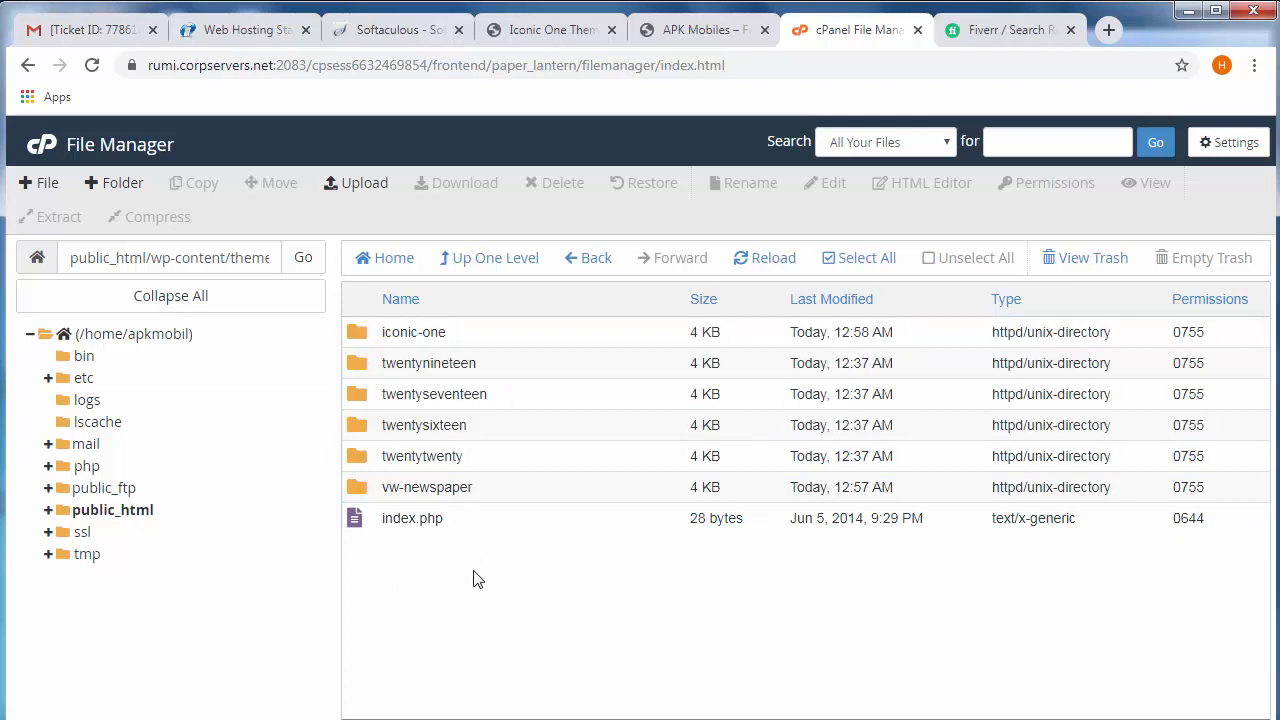
- Permanently delete everything in the themes folder, skipping the trash, and check the installed themes in the WordPress administration
{"action": "left_click", "coordinate": [858, 262]}
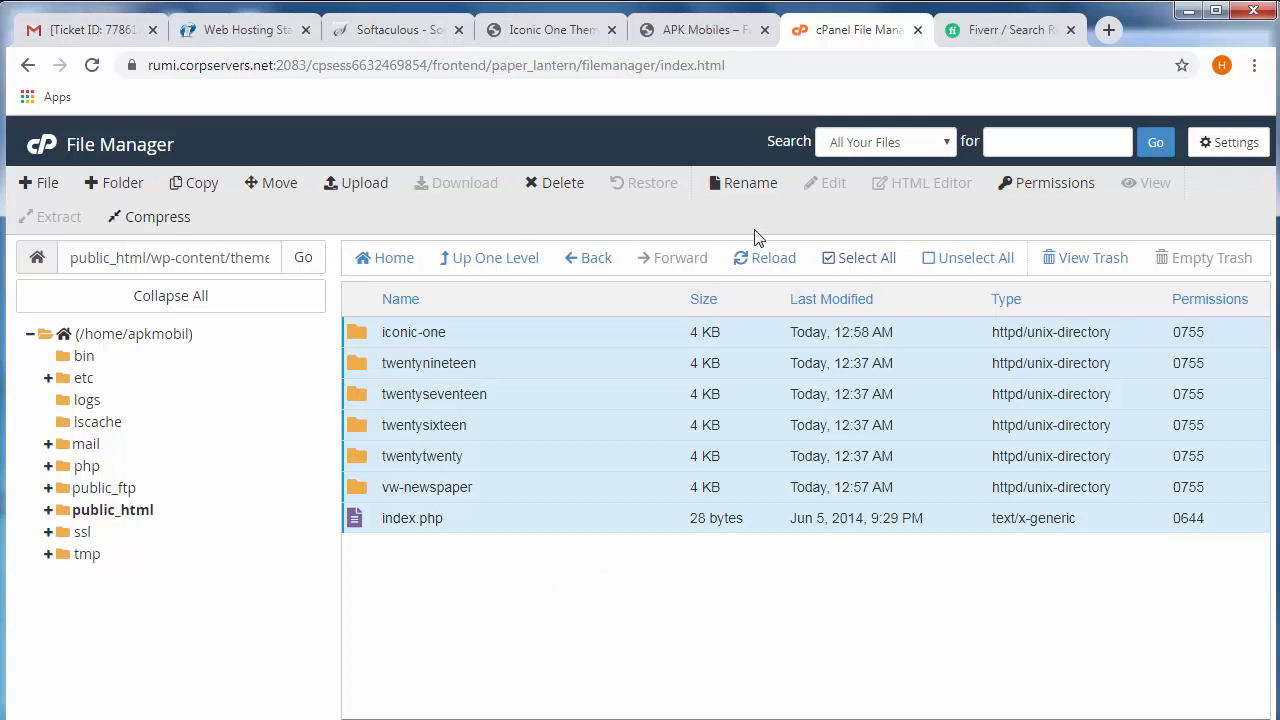
{"action": "left_click", "coordinate": [551, 194]}
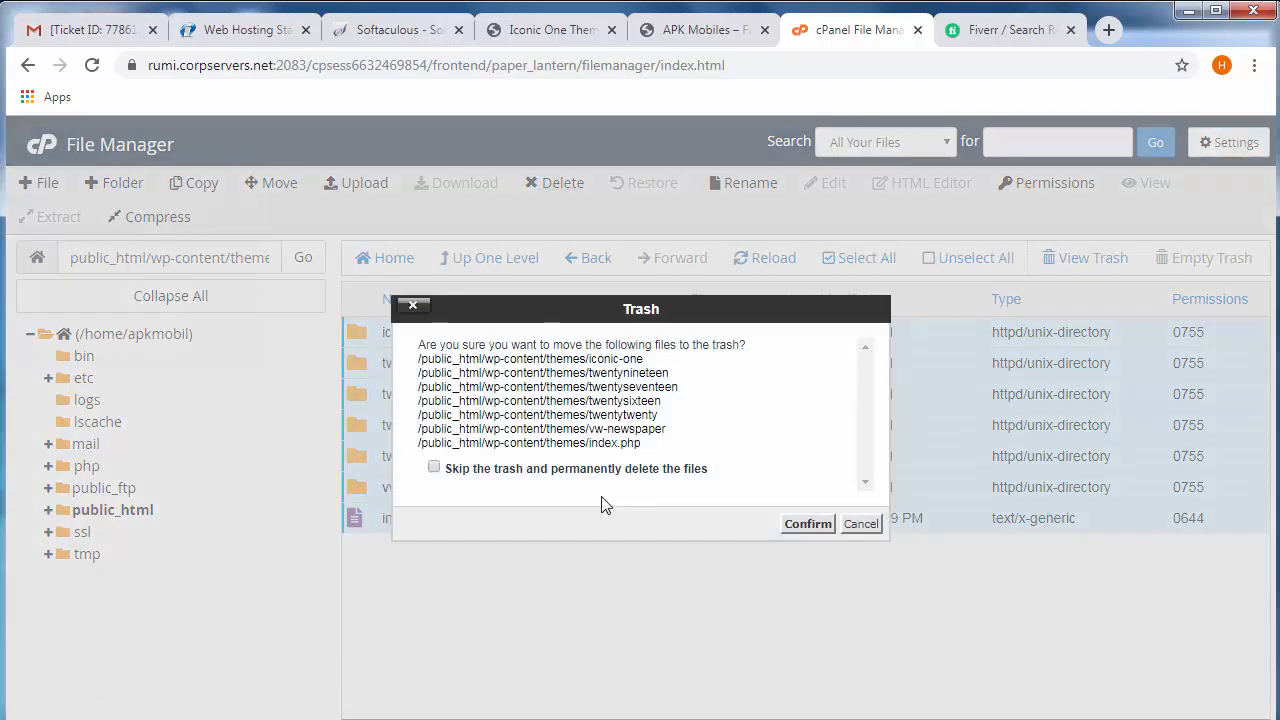
{"action": "left_click", "coordinate": [486, 469]}
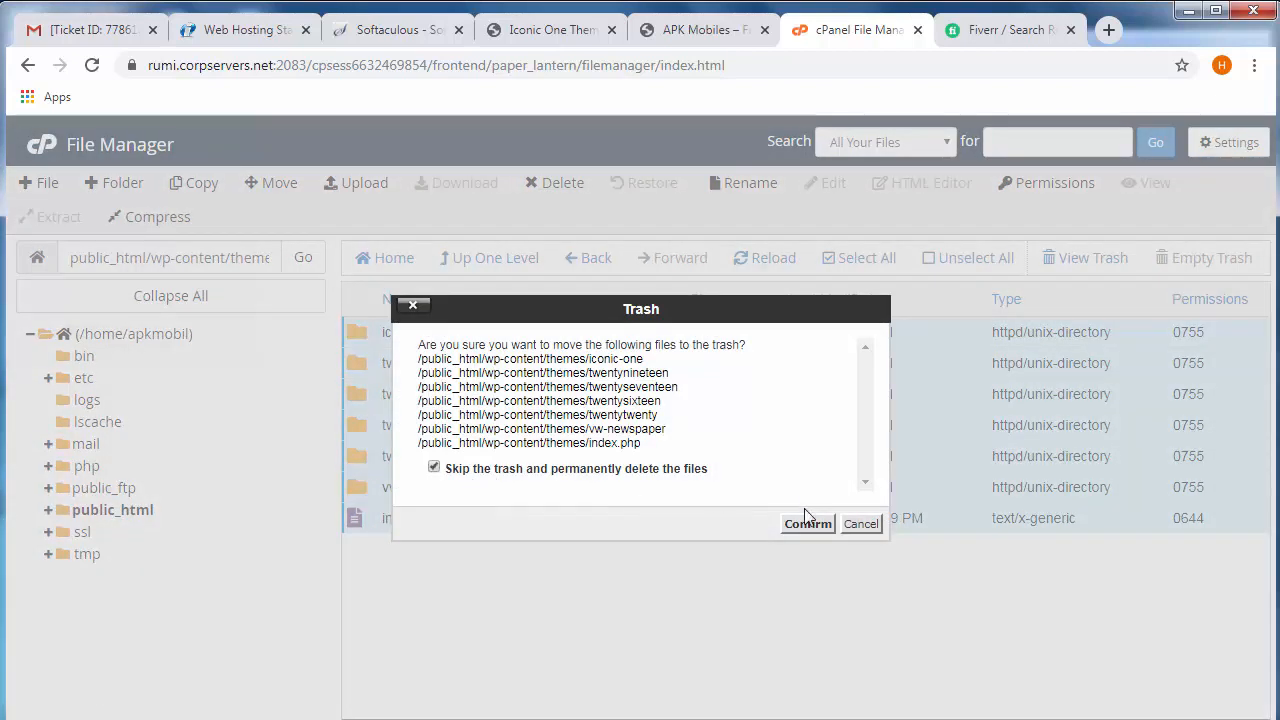
{"action": "left_click", "coordinate": [808, 523]}
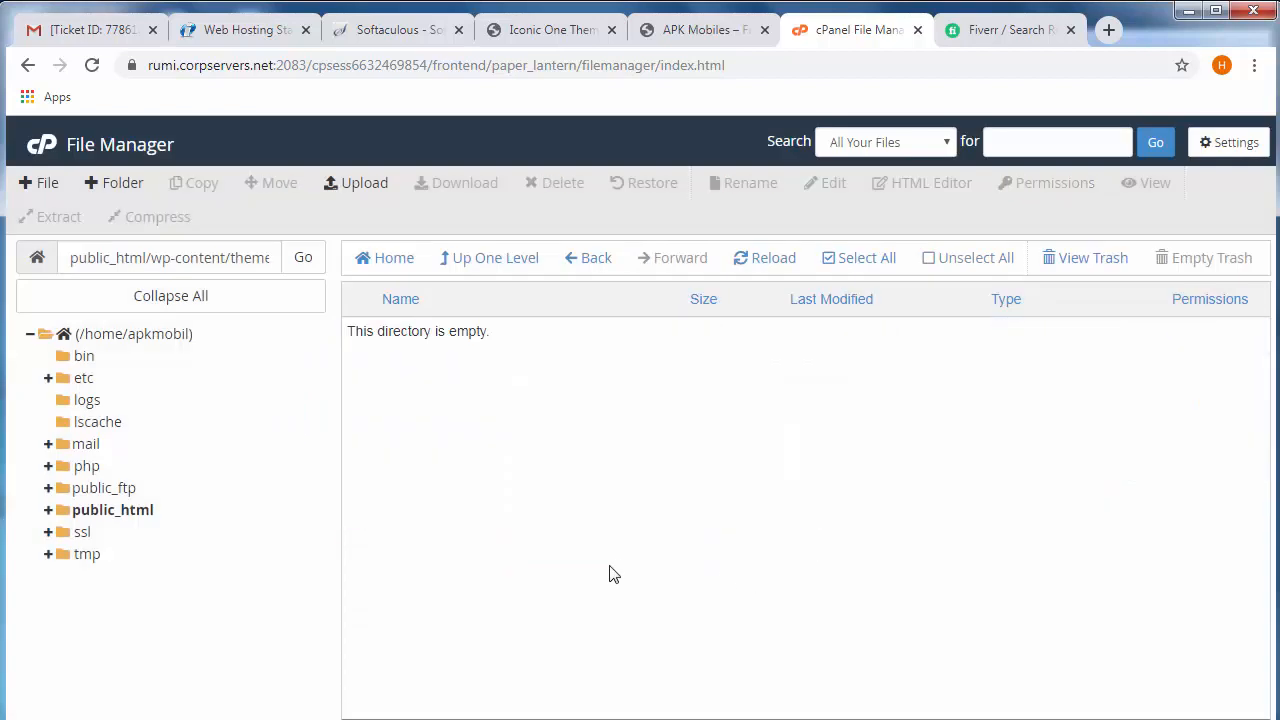
{"action": "left_click", "coordinate": [550, 30]}
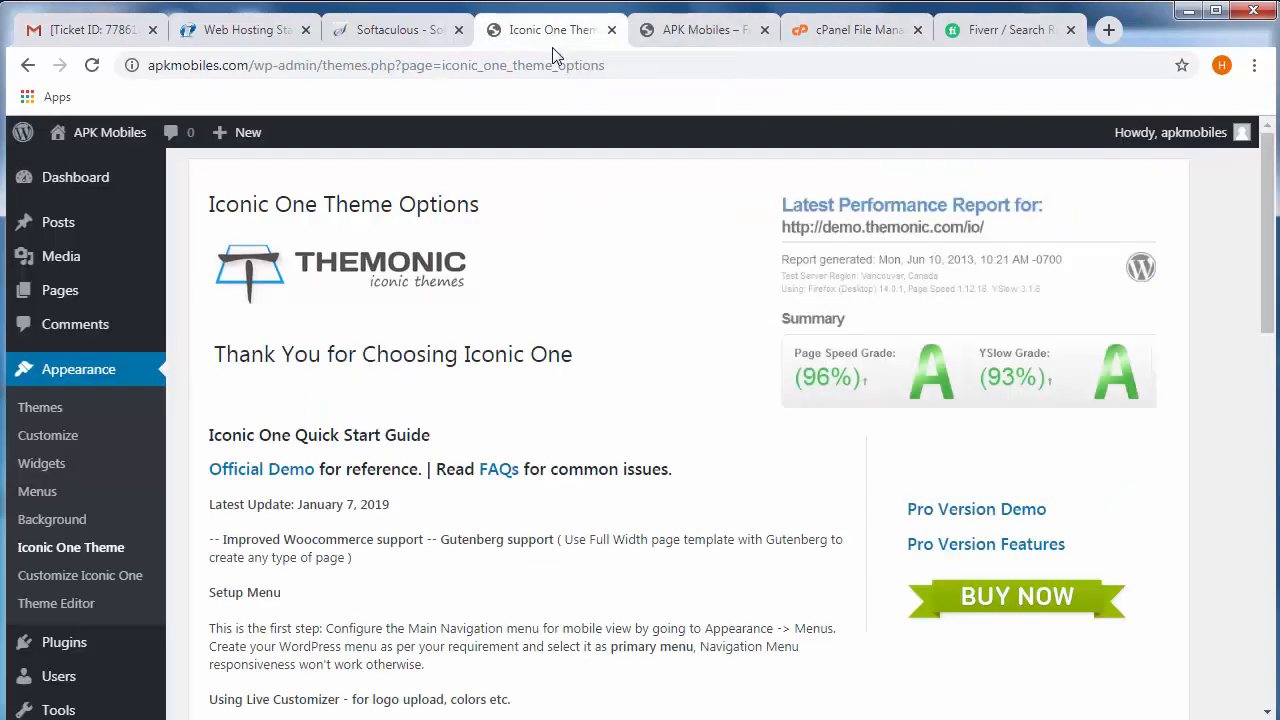
{"action": "left_click", "coordinate": [40, 408]}
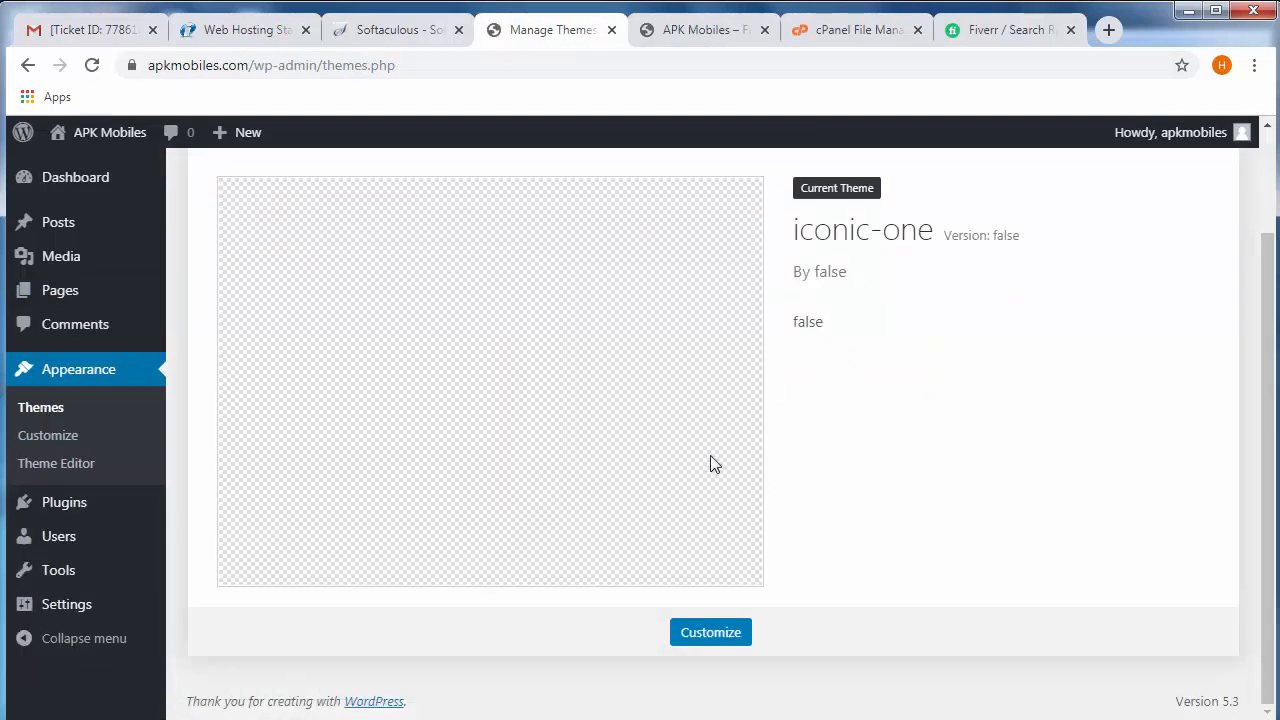
- Return to the cPanel File Manager and upload iconic-one.2.1.1.zip from the Downloads folder into the emptied themes folder
{"action": "left_click", "coordinate": [849, 40]}
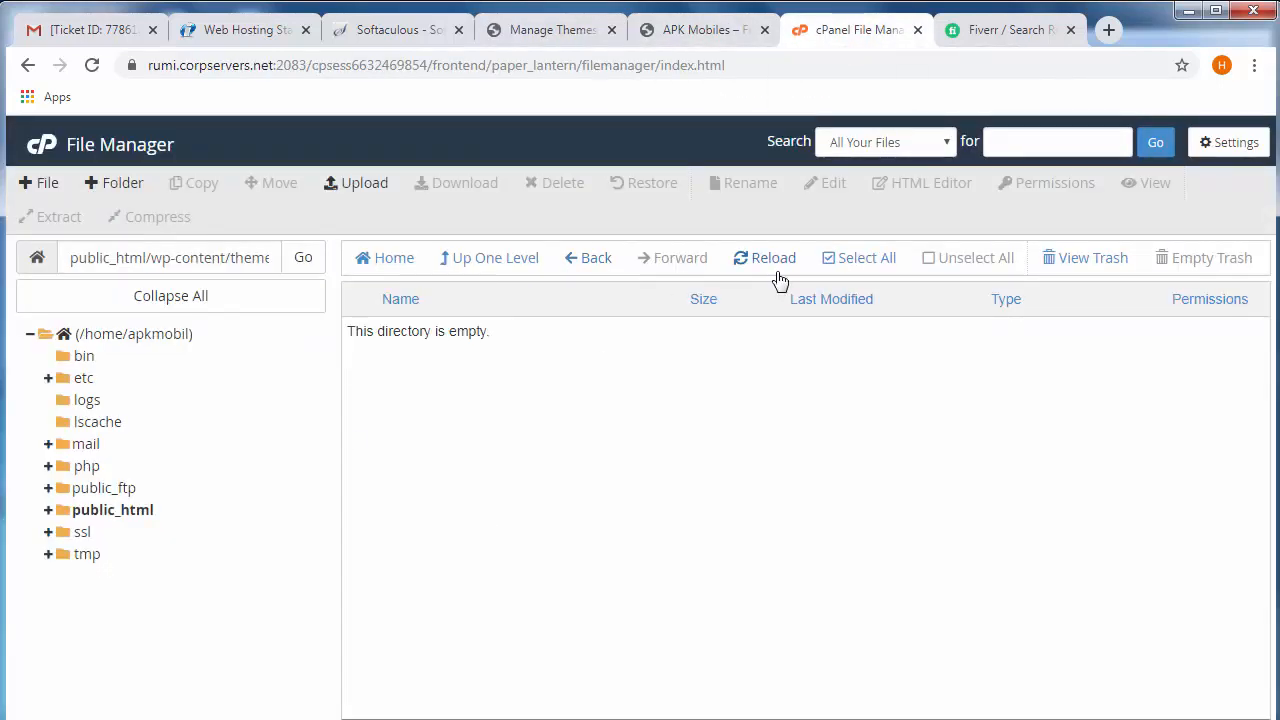
{"action": "left_click", "coordinate": [352, 188]}
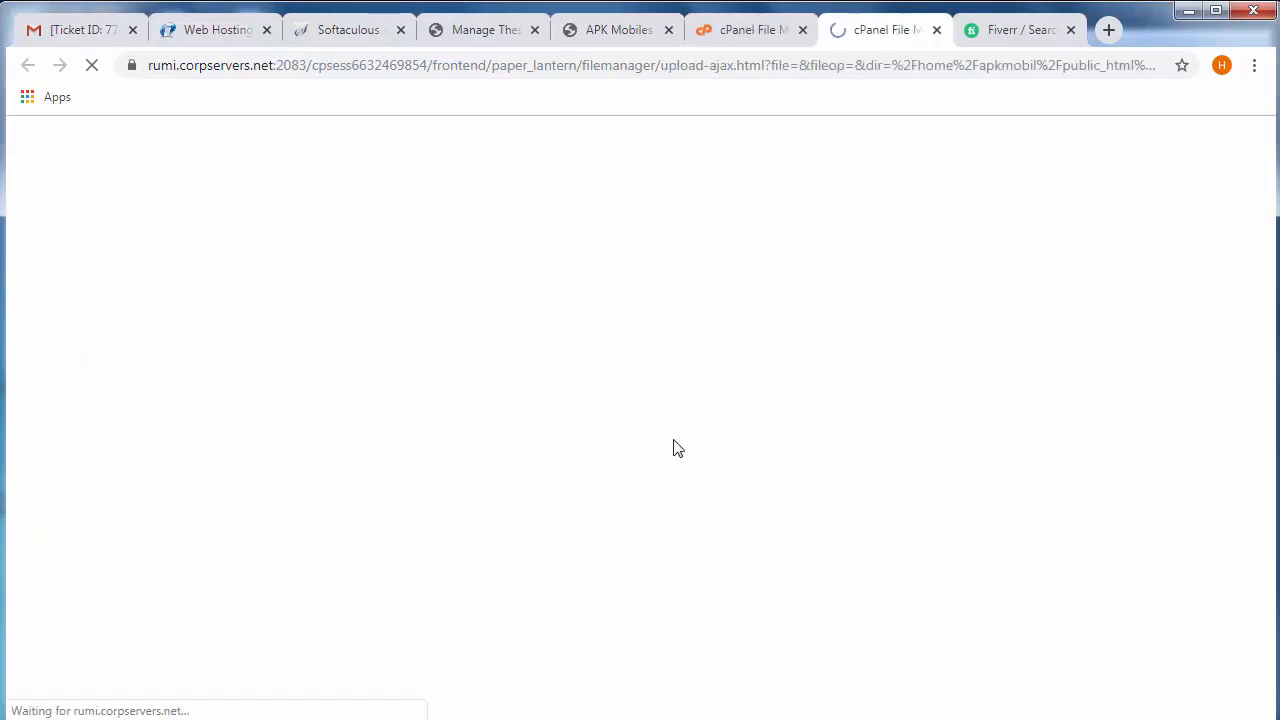
{"action": "left_click", "coordinate": [643, 470]}
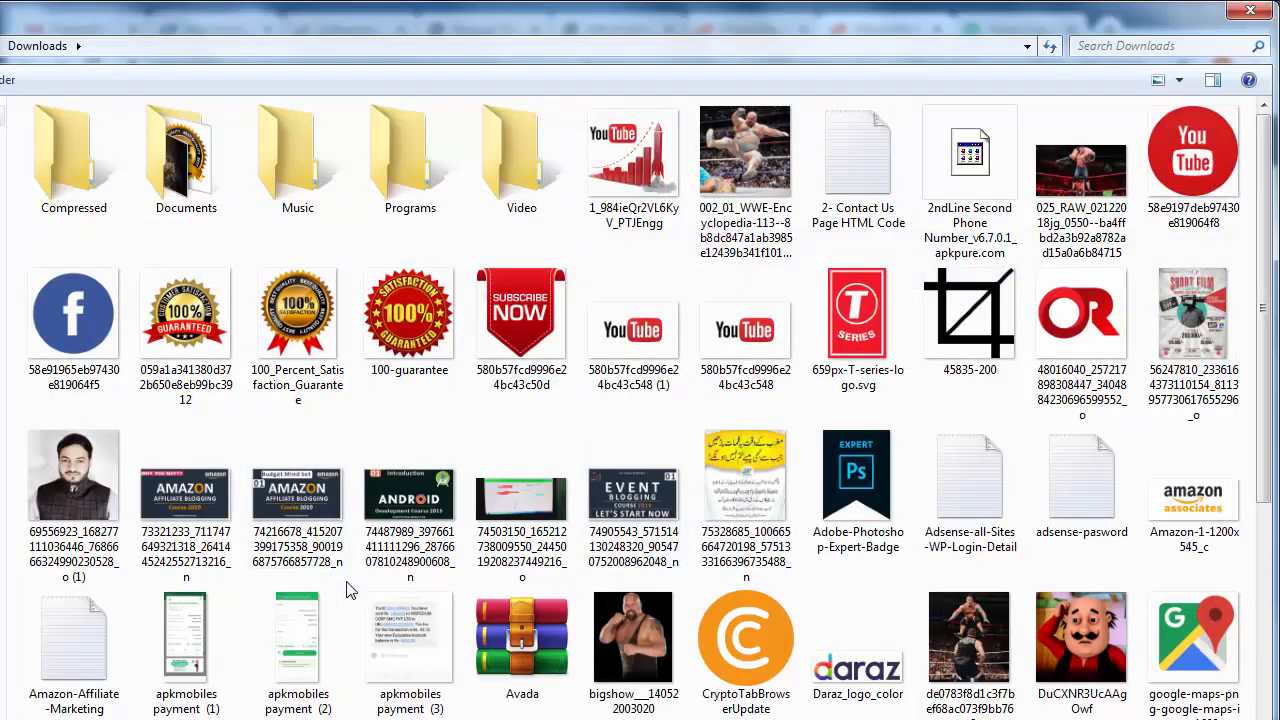
{"action": "scroll", "coordinate": [348, 590], "scroll_direction": "down", "scroll_amount": 5}
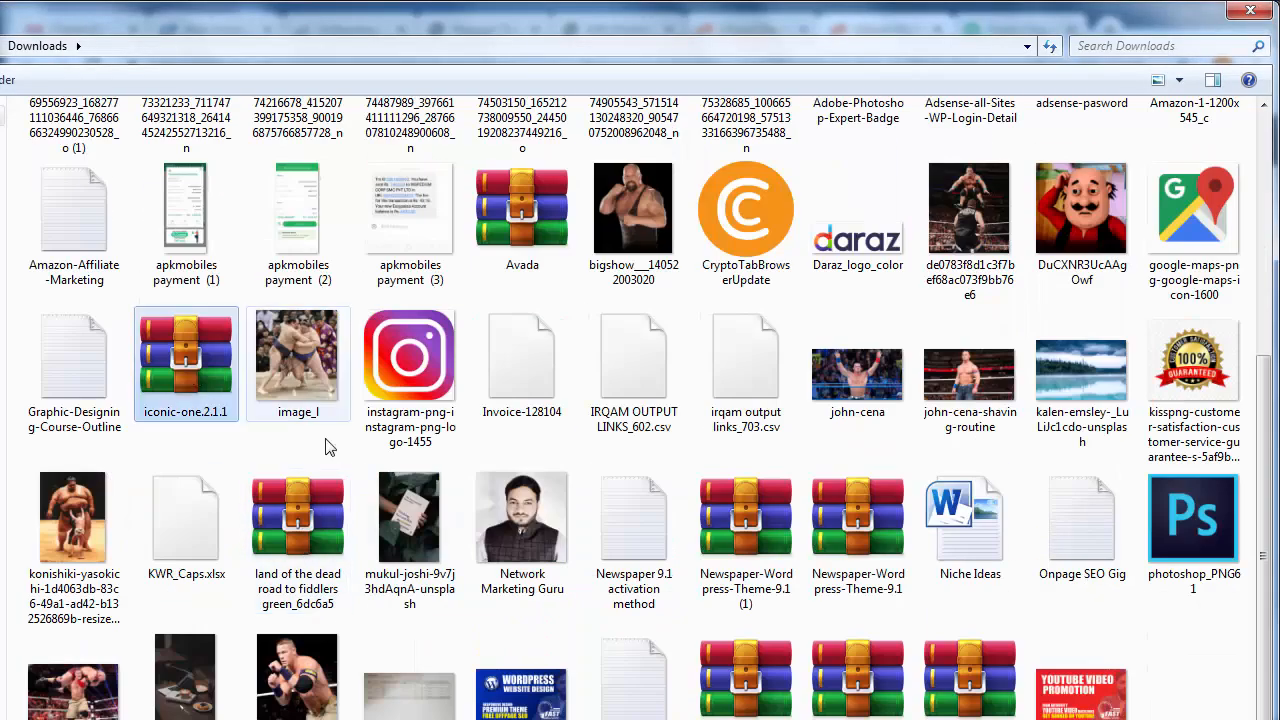
{"action": "double_click", "coordinate": [186, 360]}
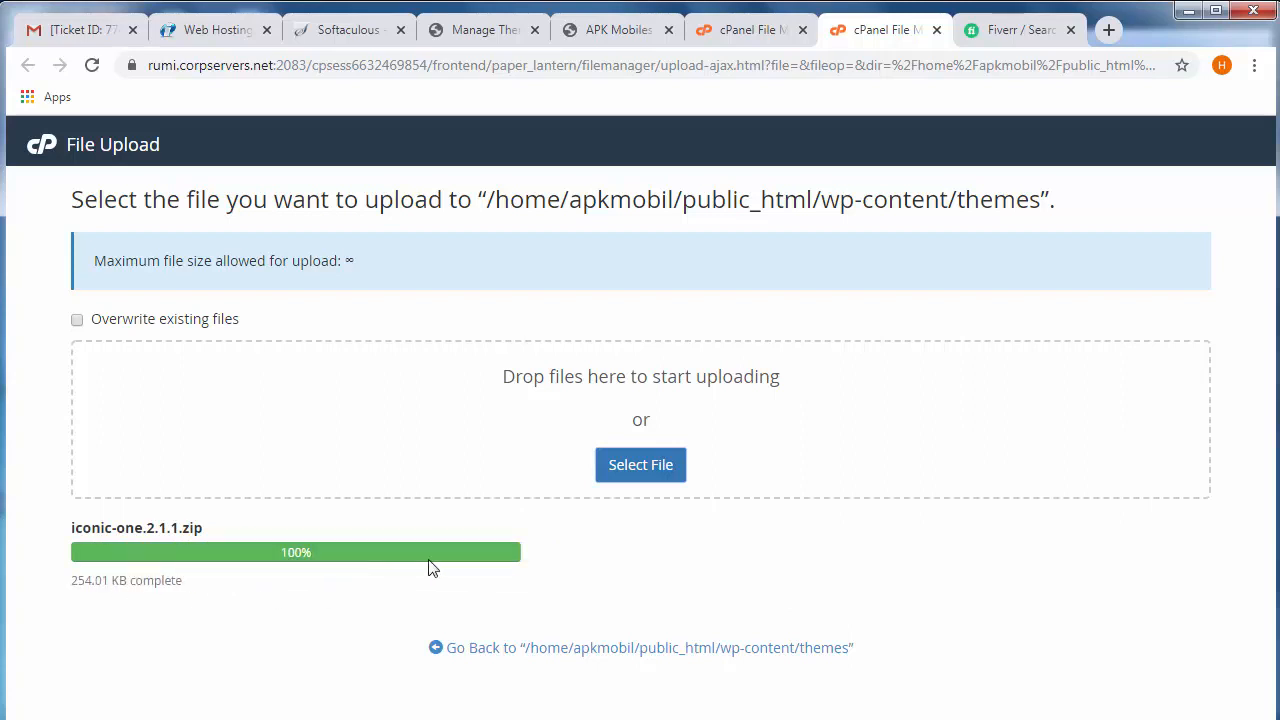
{"action": "left_click", "coordinate": [645, 650]}
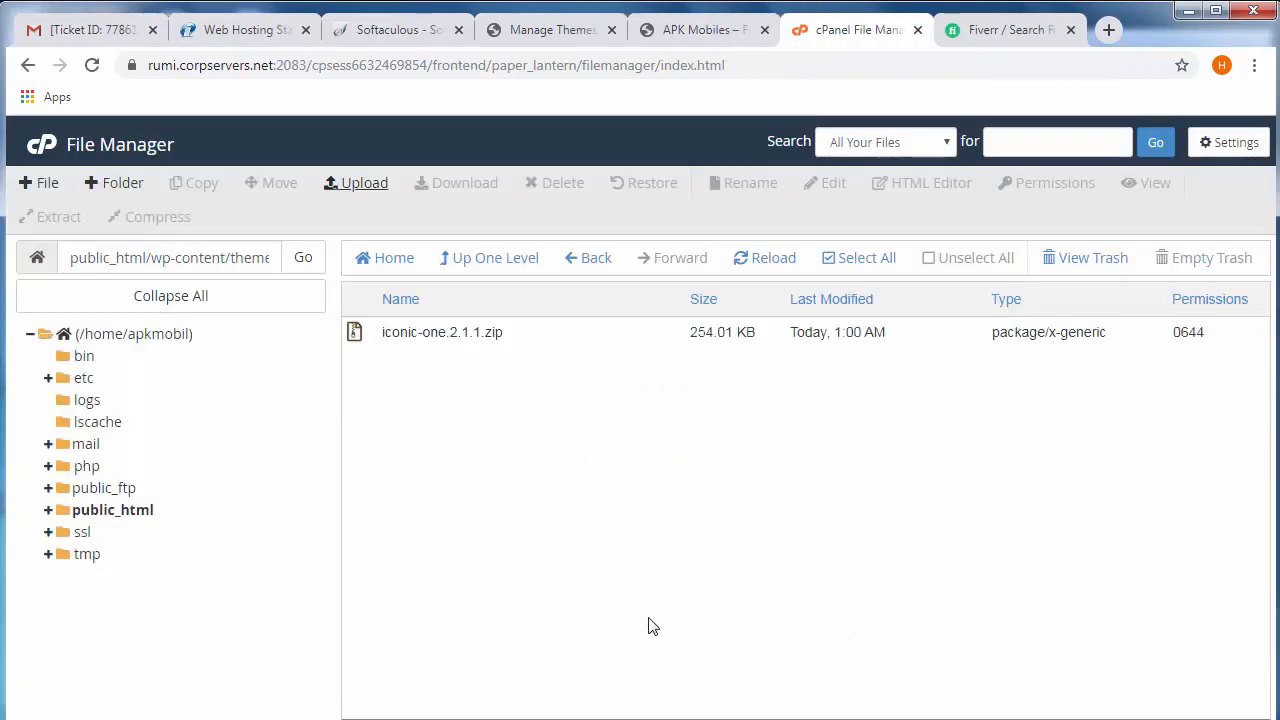
- Extract iconic-one.2.1.1.zip into /public_html/wp-content/themes and refresh the folder listing
{"action": "left_click", "coordinate": [355, 336]}
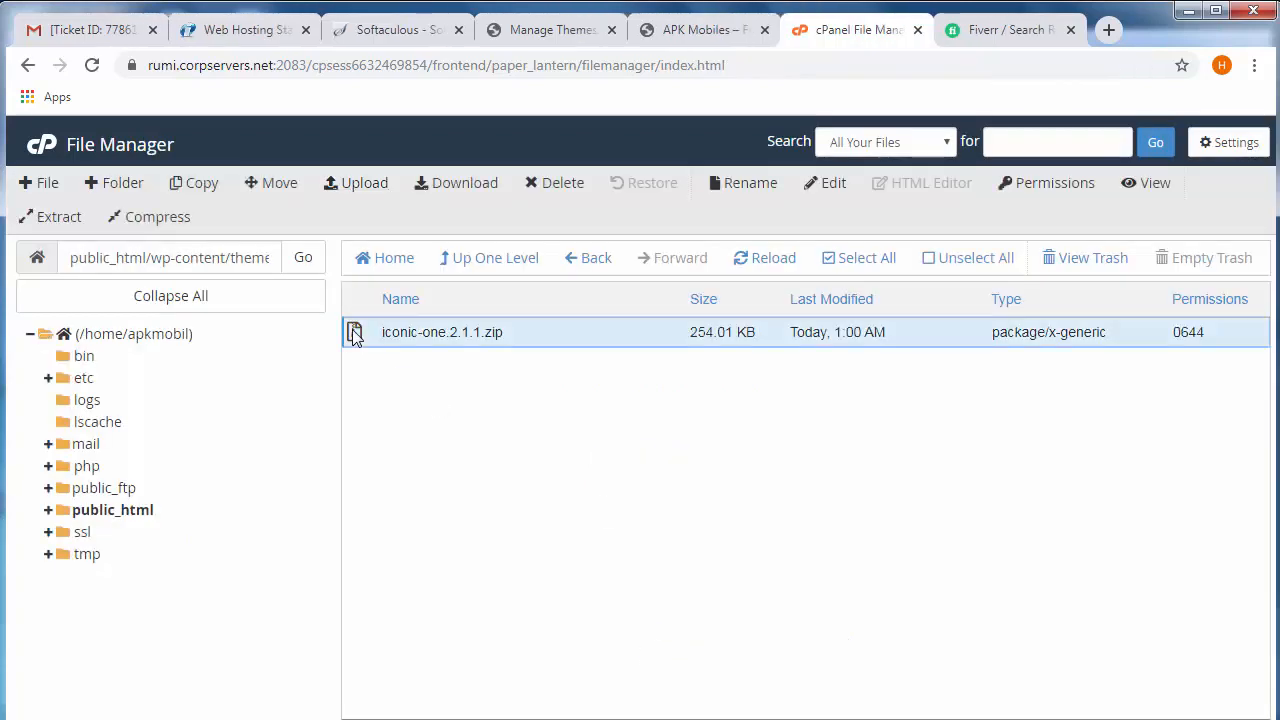
{"action": "right_click", "coordinate": [355, 336]}
{"action": "left_click", "coordinate": [405, 582]}
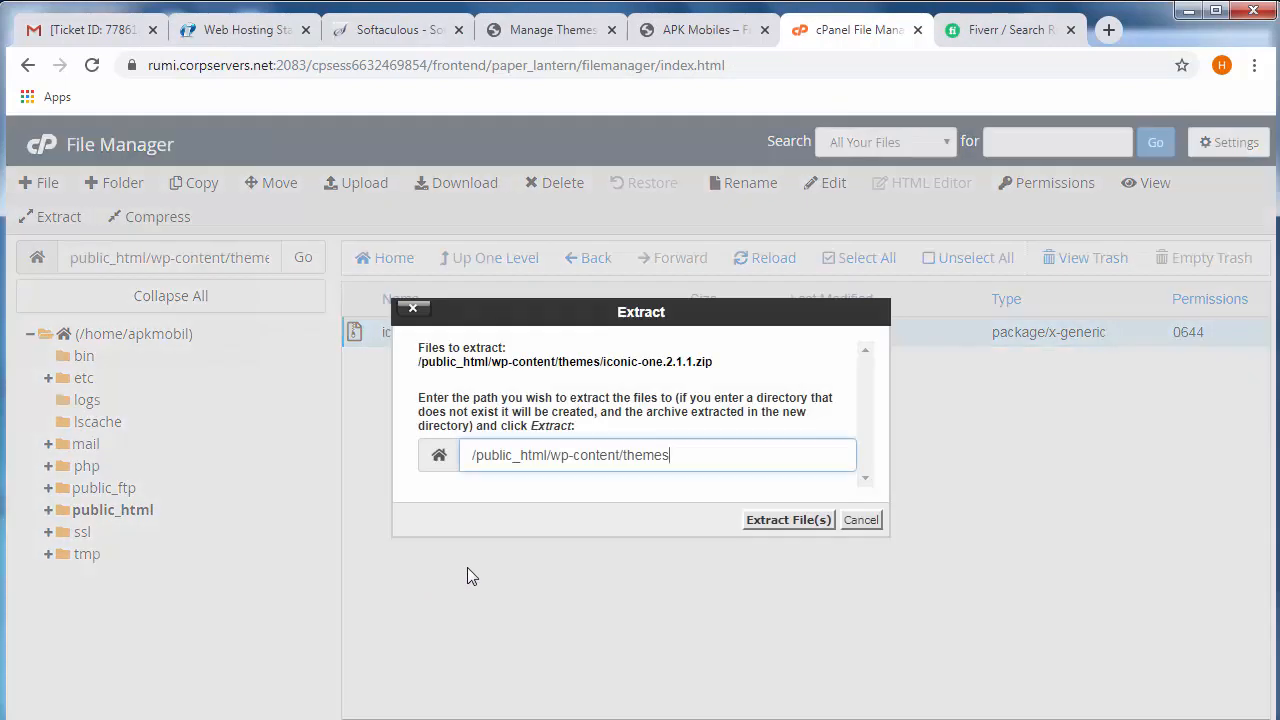
{"action": "left_click", "coordinate": [787, 522]}
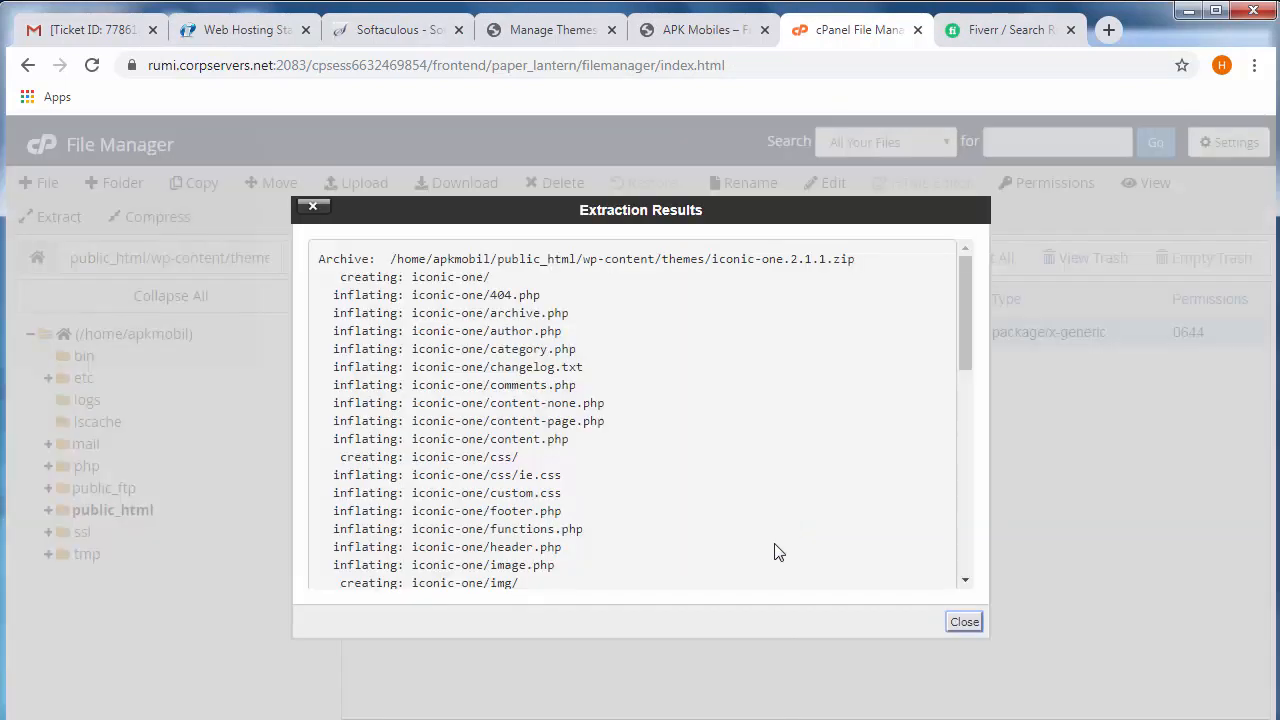
{"action": "left_click", "coordinate": [964, 622]}
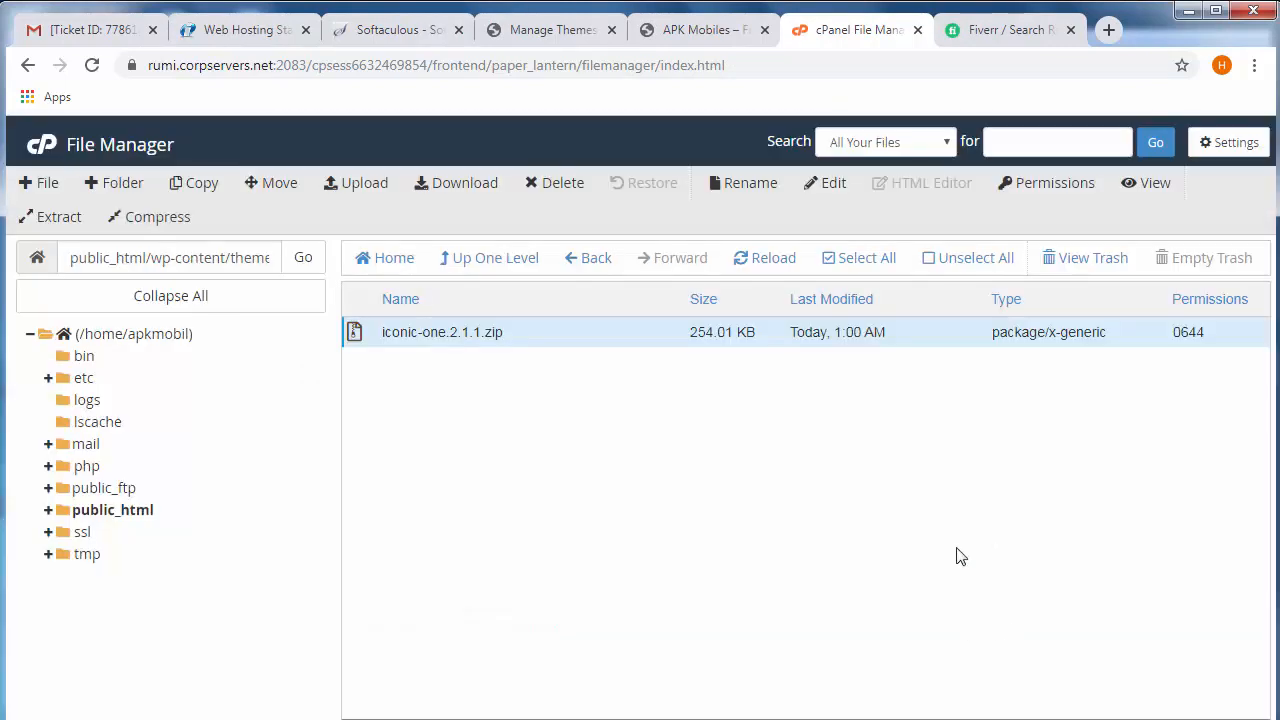
{"action": "left_click", "coordinate": [765, 258]}
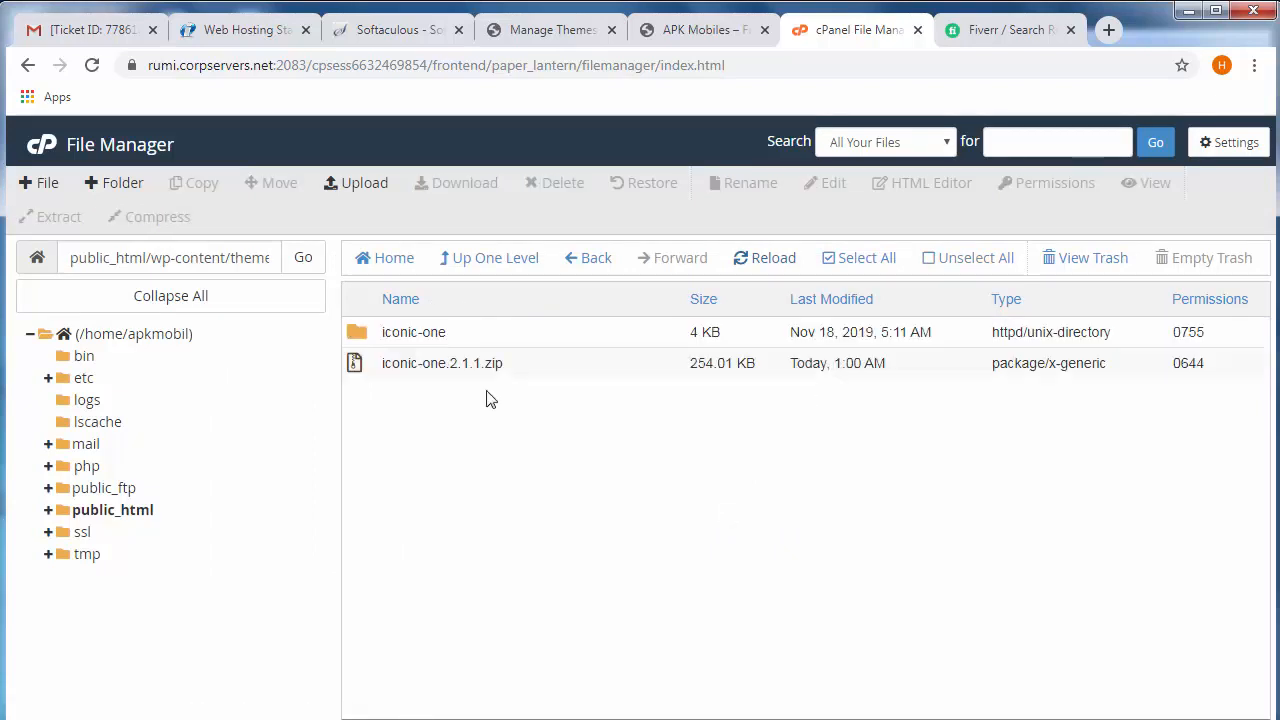
- Delete the iconic-one.2.1.1.zip archive from the themes folder
{"action": "left_click", "coordinate": [356, 366]}
{"action": "left_click", "coordinate": [548, 183]}
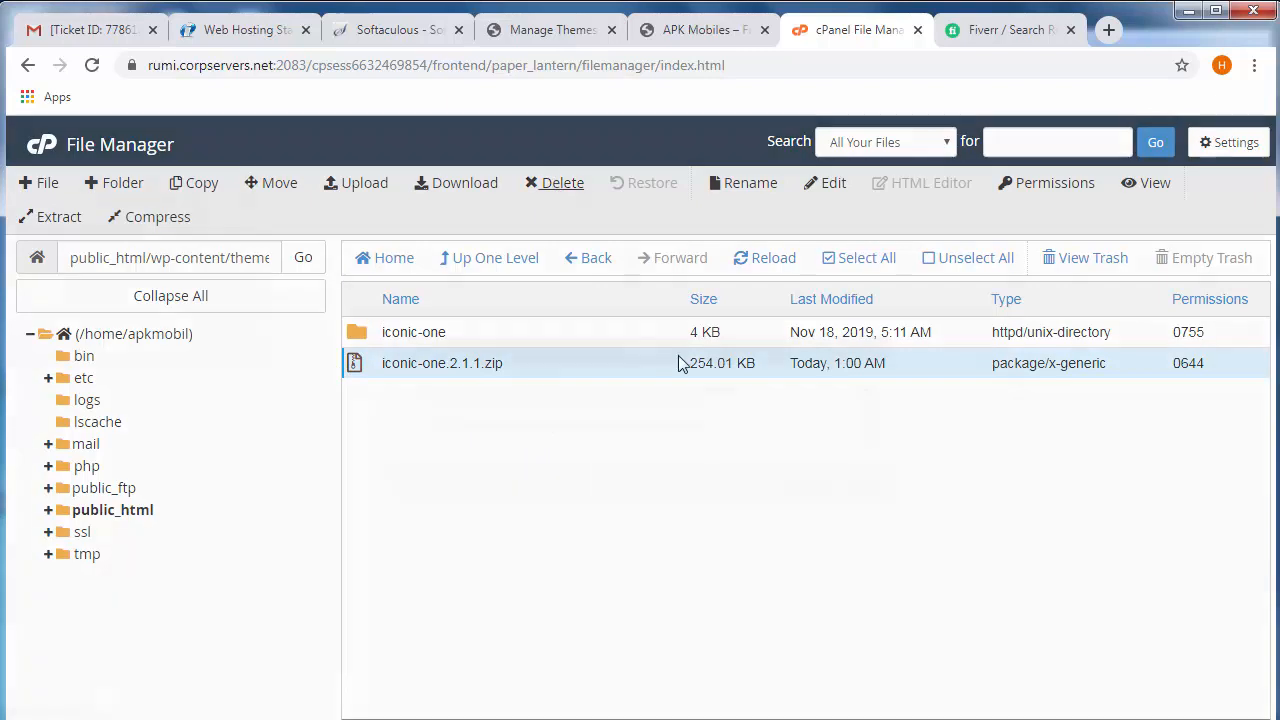
{"action": "left_click", "coordinate": [808, 482]}
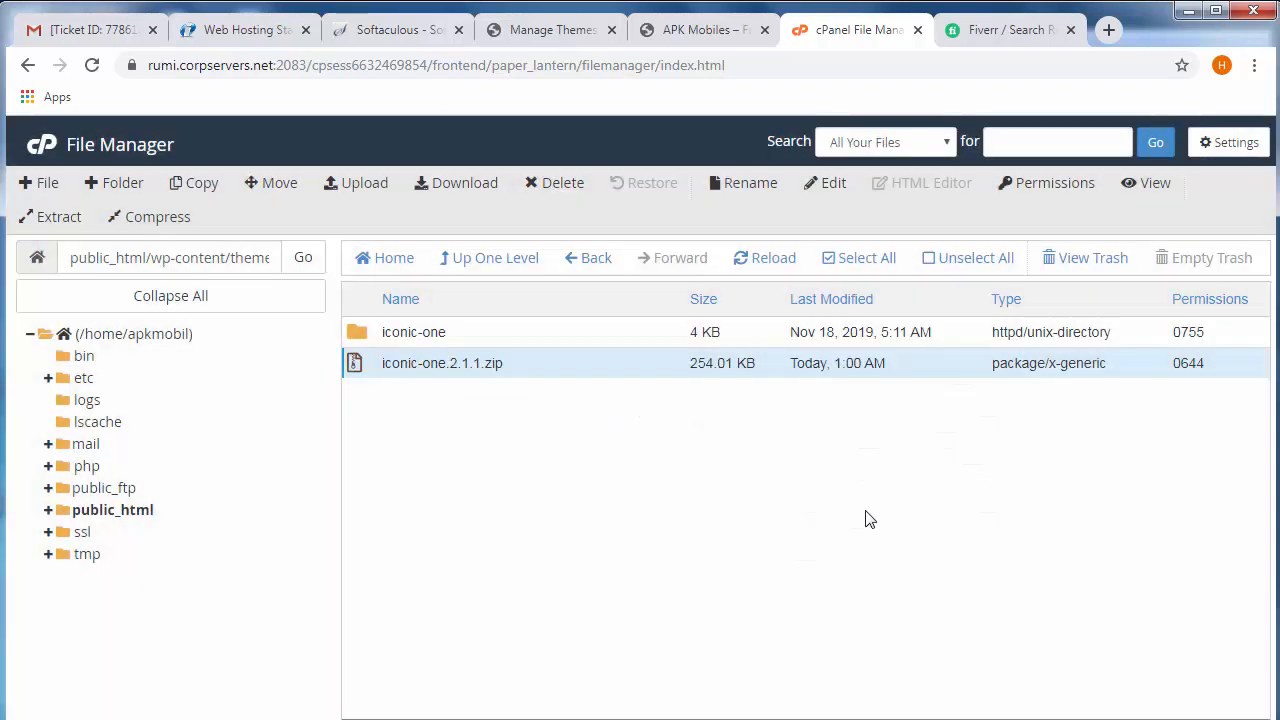
- Return to the WordPress theme administration, reload it and examine the Iconic One theme's details
{"action": "left_click", "coordinate": [680, 27]}
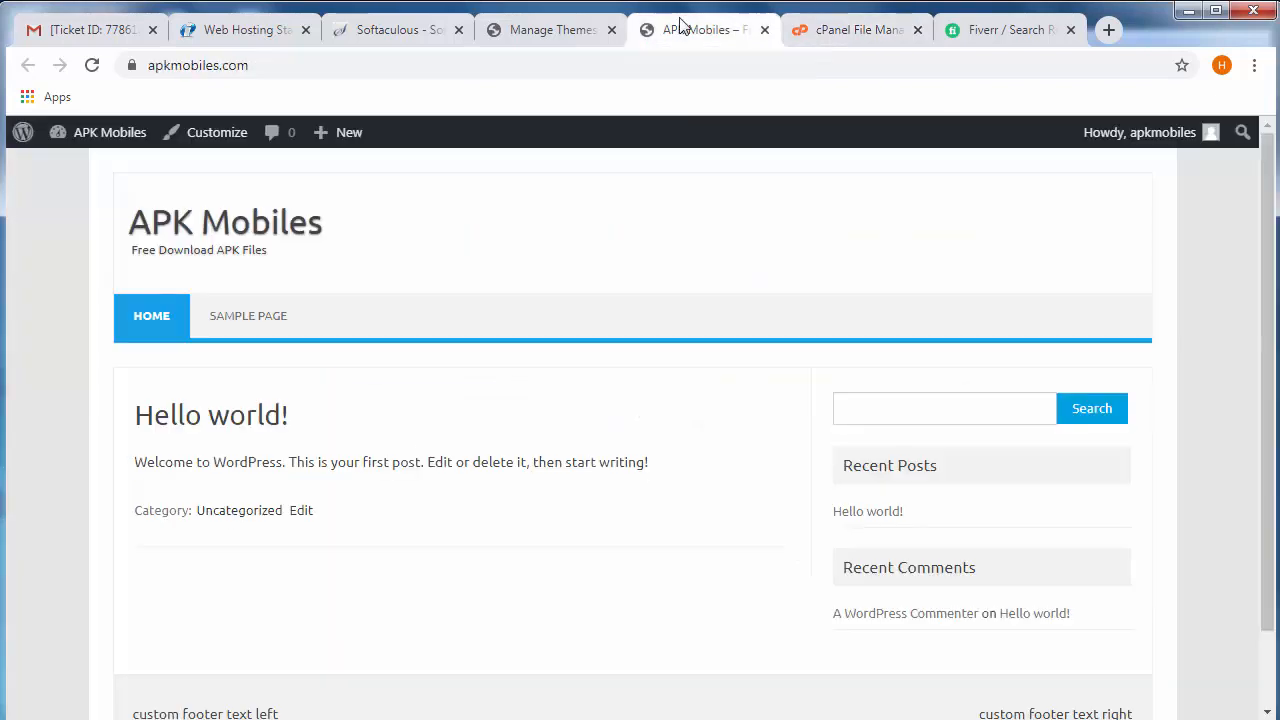
{"action": "left_click", "coordinate": [553, 29]}
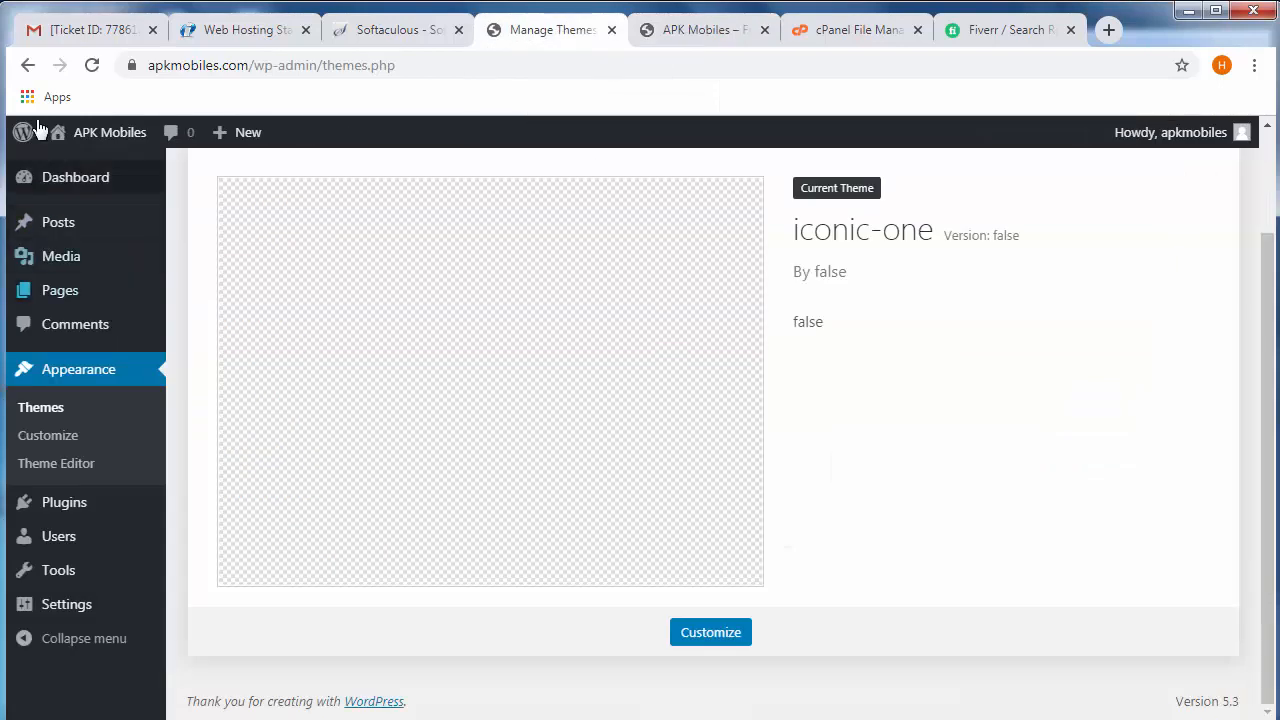
{"action": "left_click", "coordinate": [88, 66]}
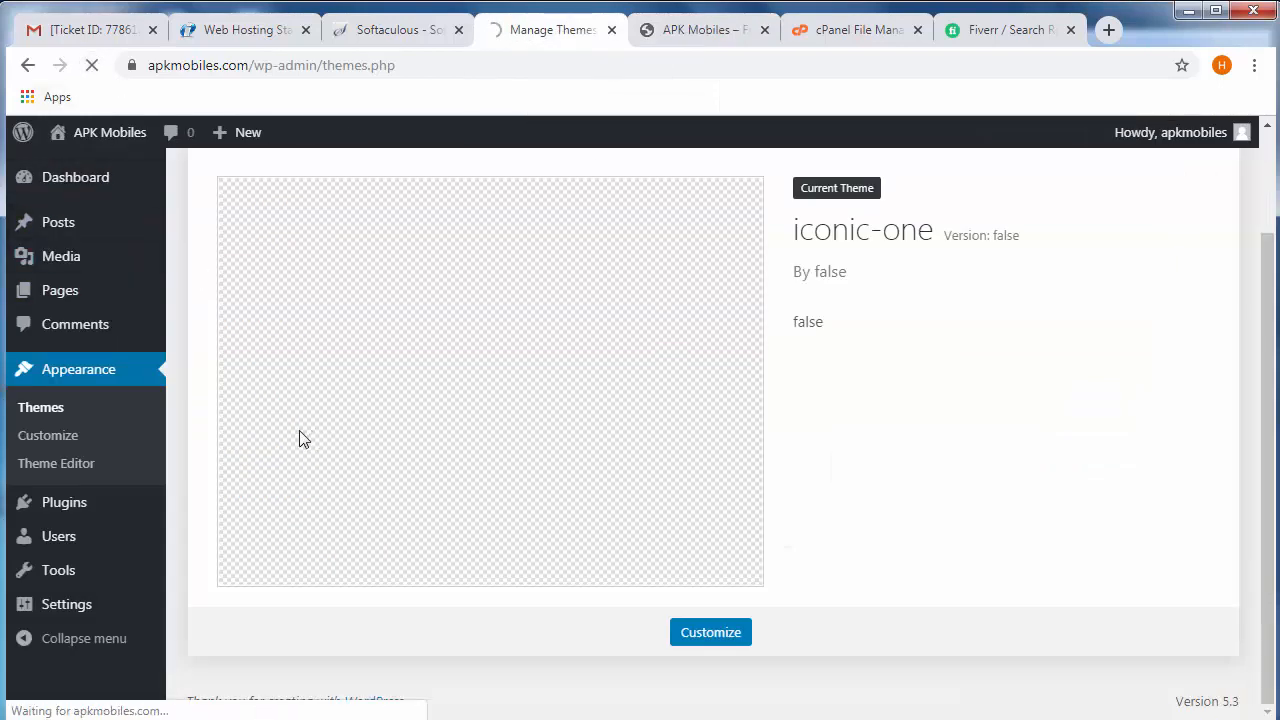
{"action": "scroll", "coordinate": [430, 500], "scroll_direction": "up", "scroll_amount": 3}
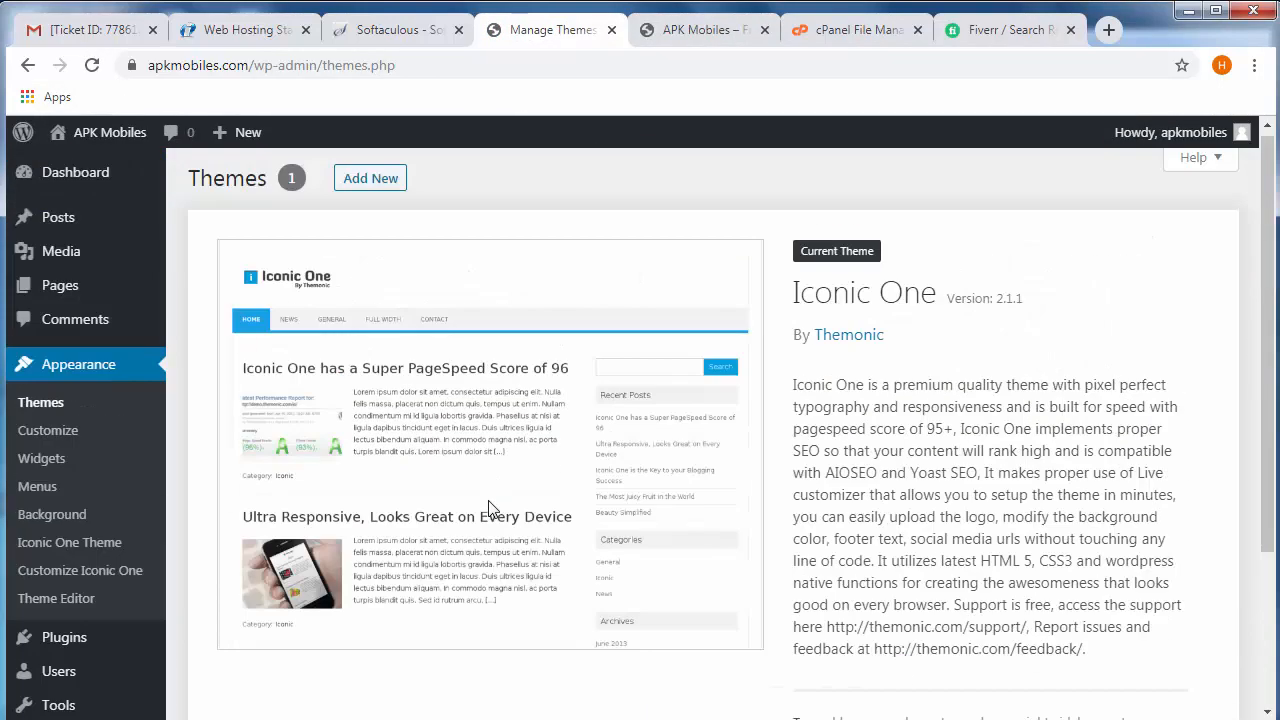
{"action": "left_click", "coordinate": [35, 412]}
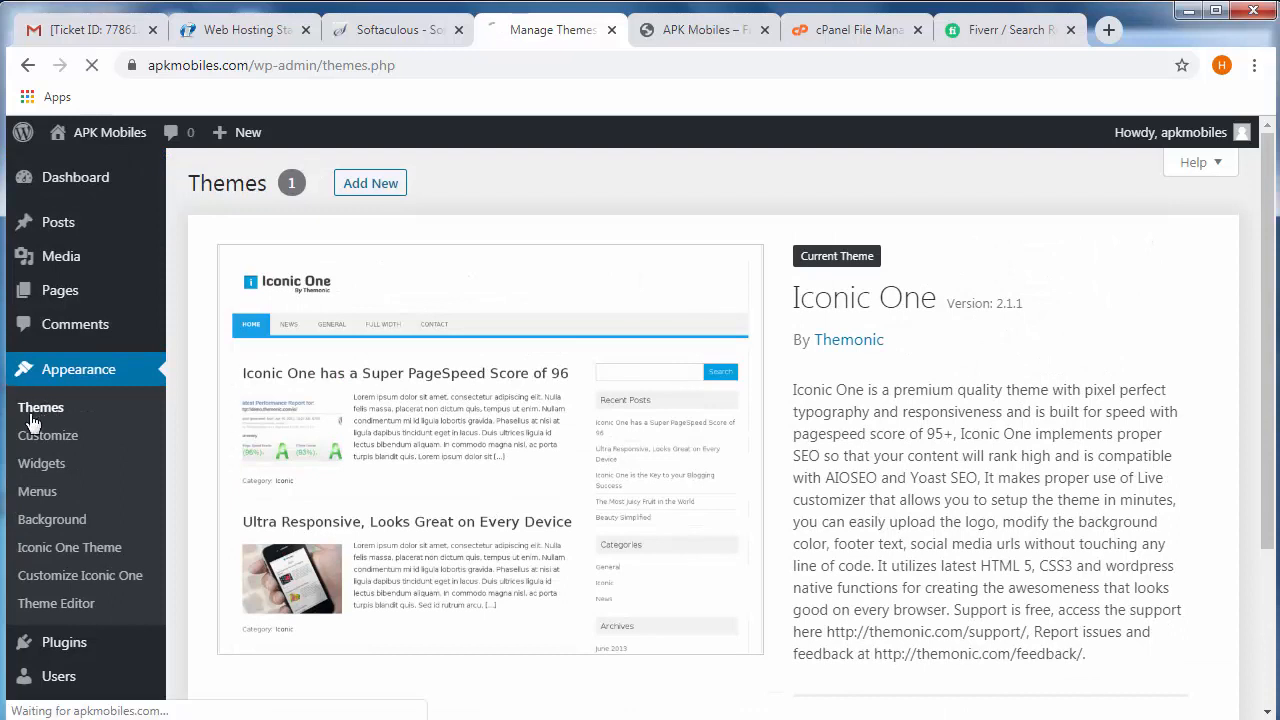
{"action": "scroll", "coordinate": [30, 420], "scroll_direction": "down", "scroll_amount": 2}
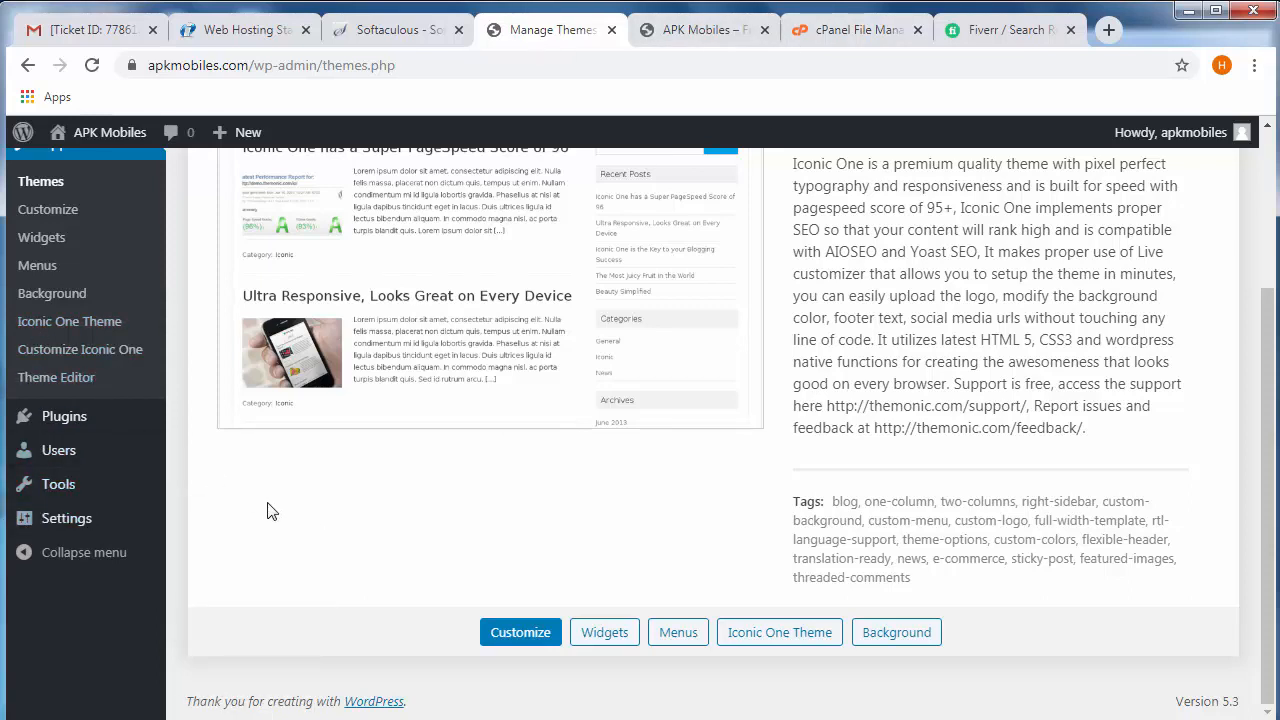
- Open the list of installed plugins in the WordPress administration
{"action": "mouse_move", "coordinate": [62, 430]}
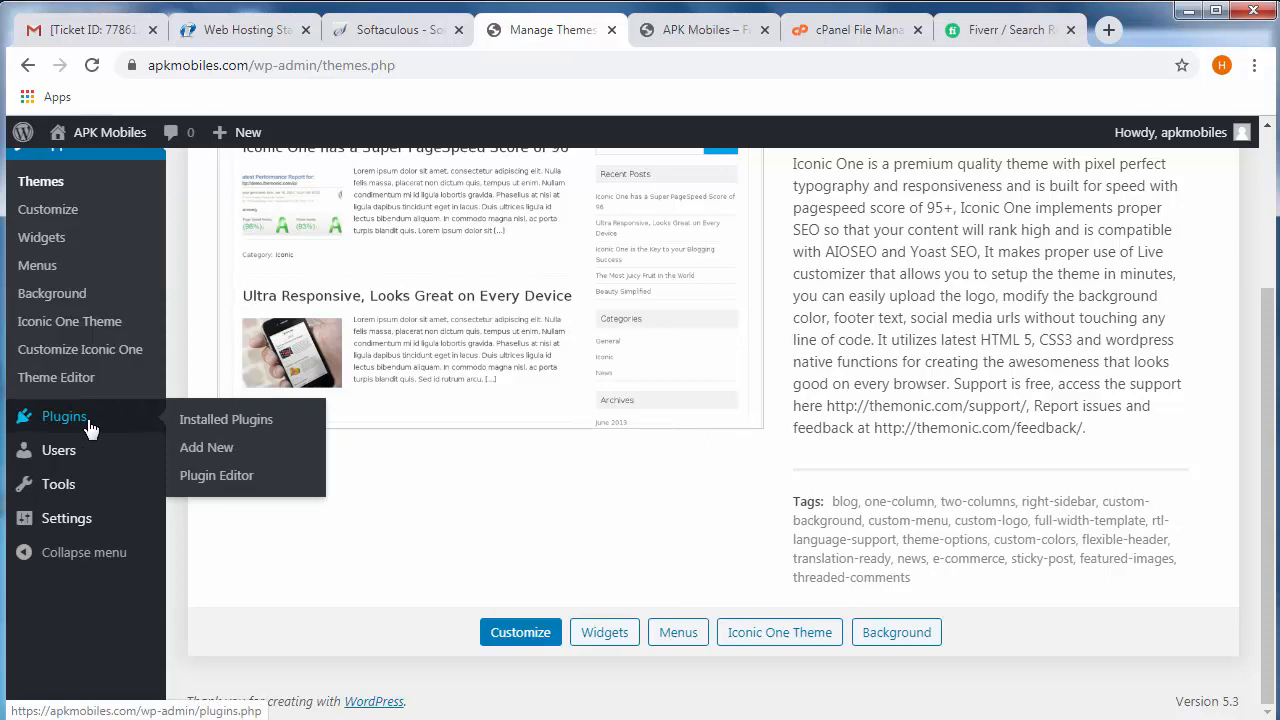
{"action": "left_click", "coordinate": [68, 424]}
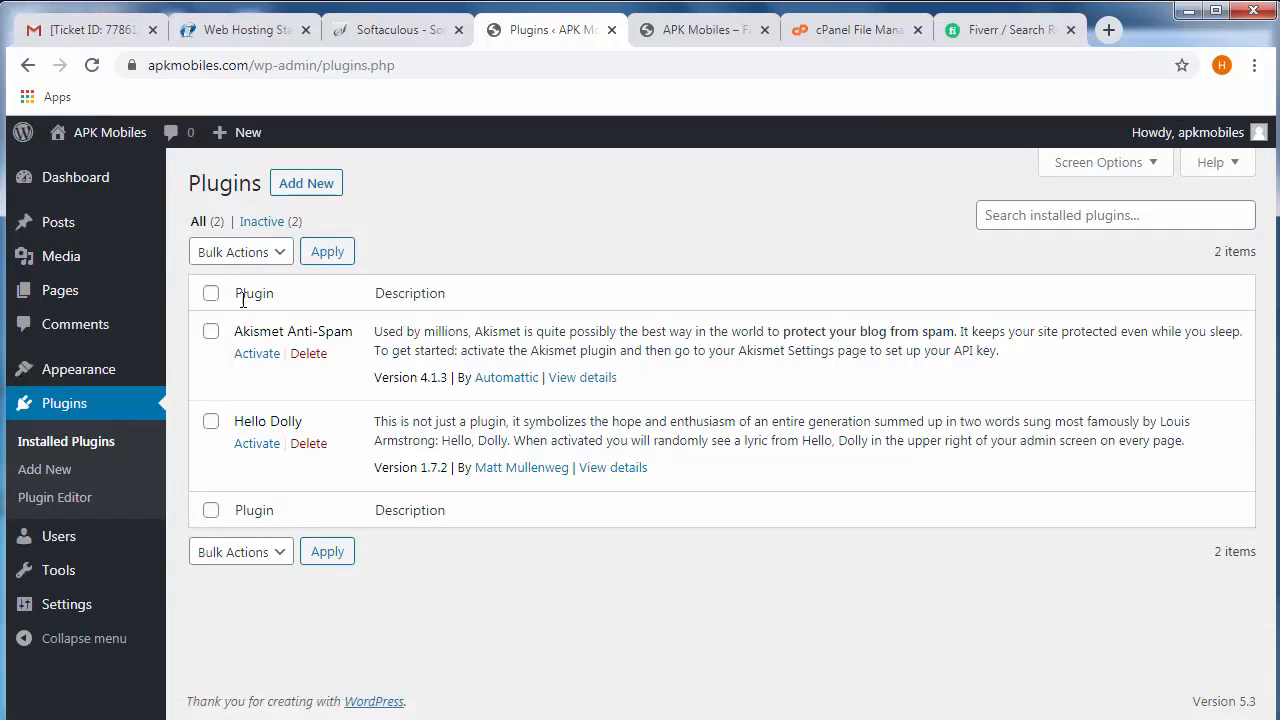
- Find Contact Form 7 in the WordPress plugin directory, then install and activate it
{"action": "left_click", "coordinate": [303, 184]}
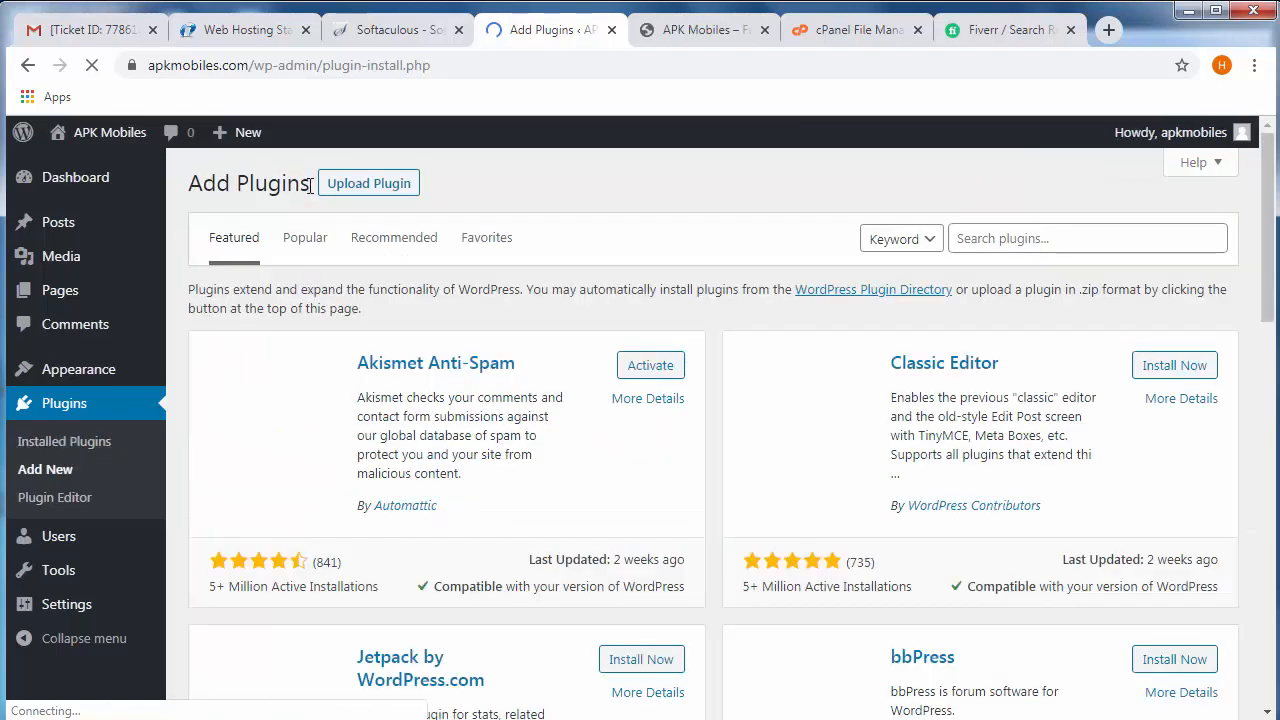
{"action": "left_click", "coordinate": [1043, 228]}
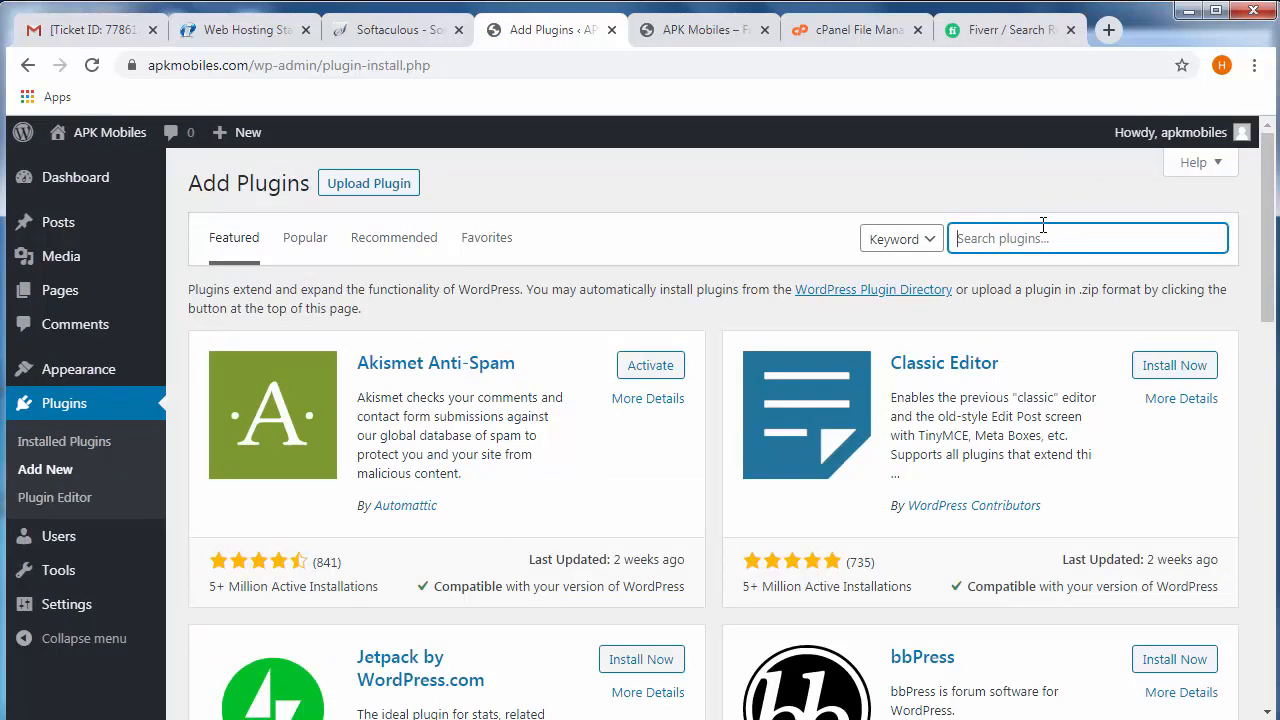
{"action": "type", "text": "contact form 7"}
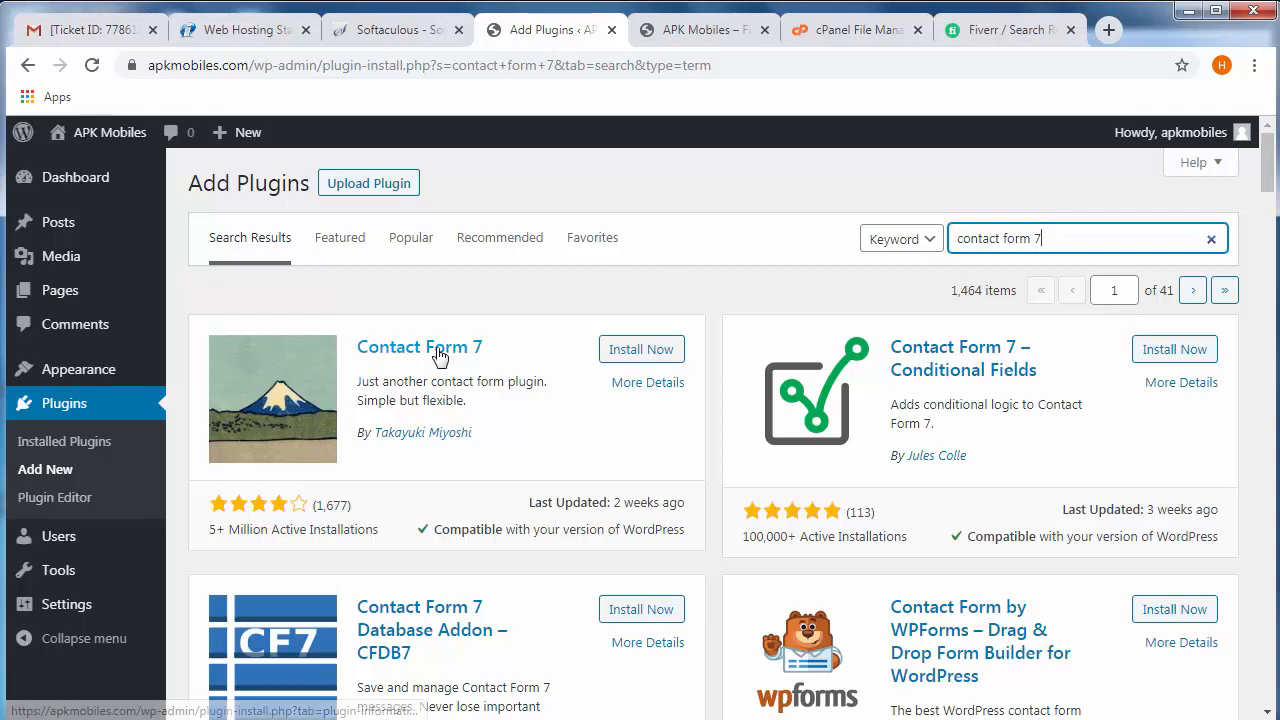
{"action": "left_click", "coordinate": [641, 352]}
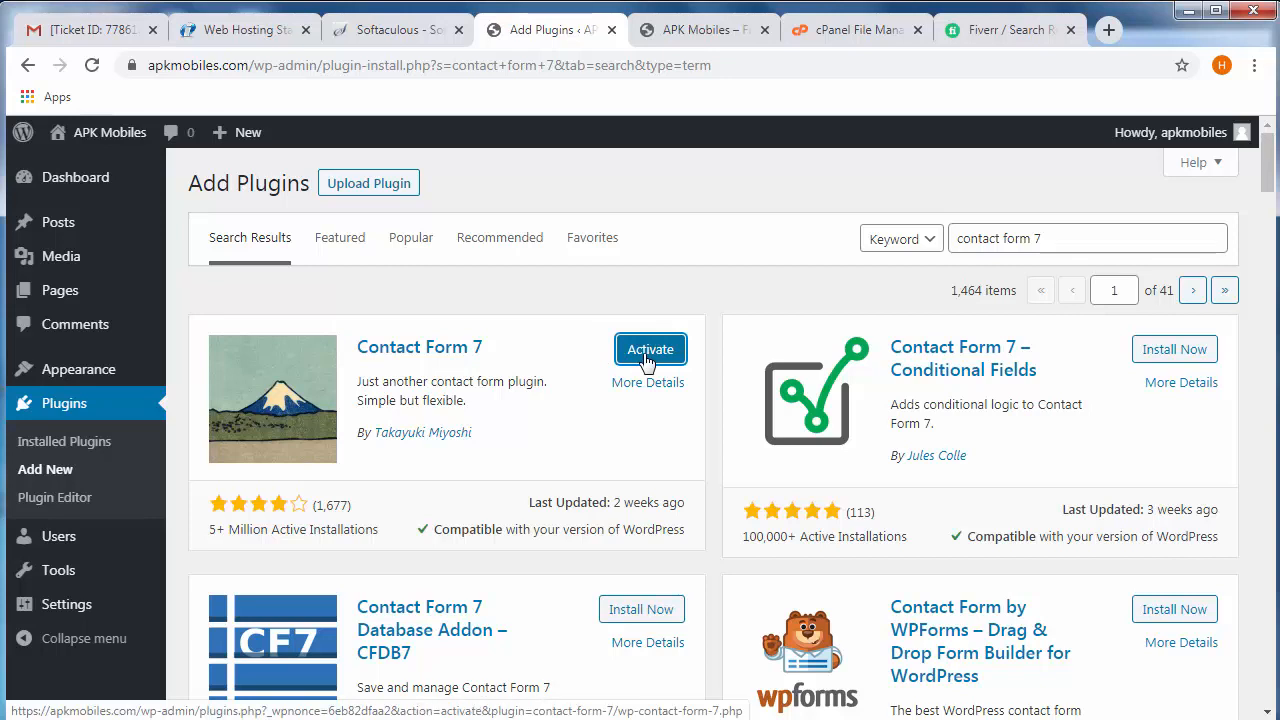
{"action": "left_click", "coordinate": [648, 350]}
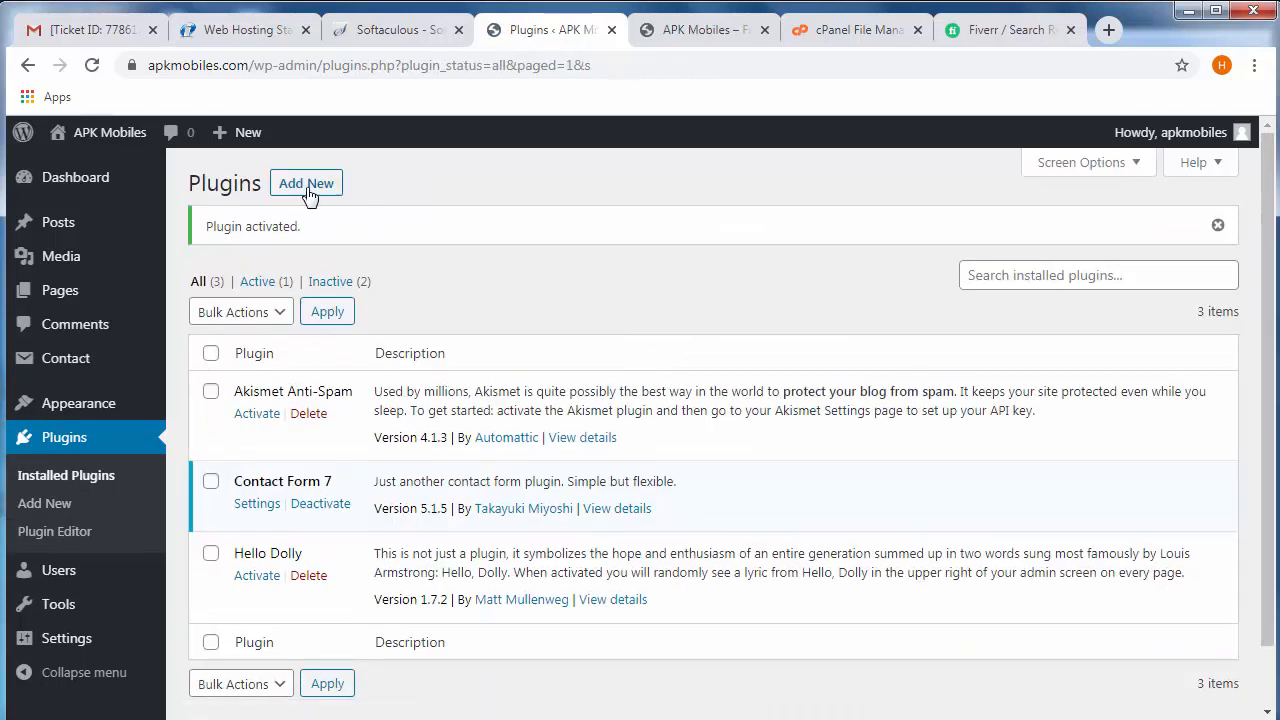
- Search the plugin directory for "propeller ads" and look through the matching plugins
{"action": "left_click", "coordinate": [306, 186]}
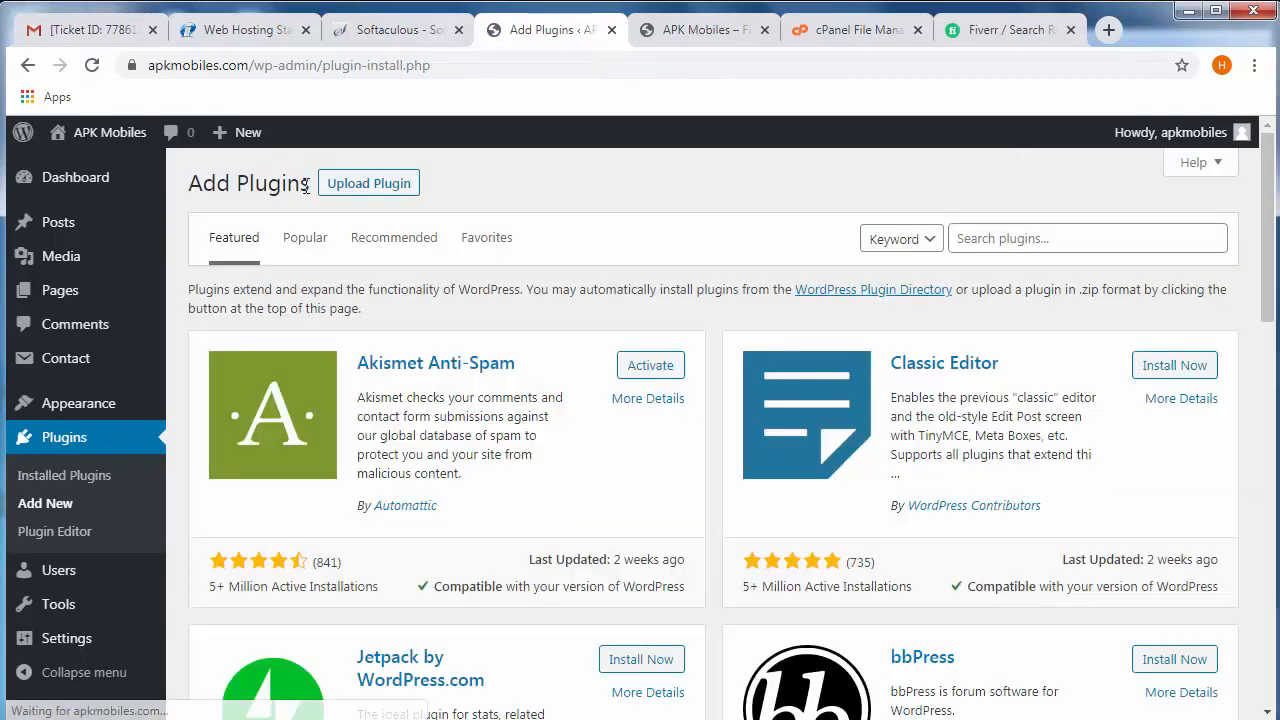
{"action": "left_click", "coordinate": [1040, 238]}
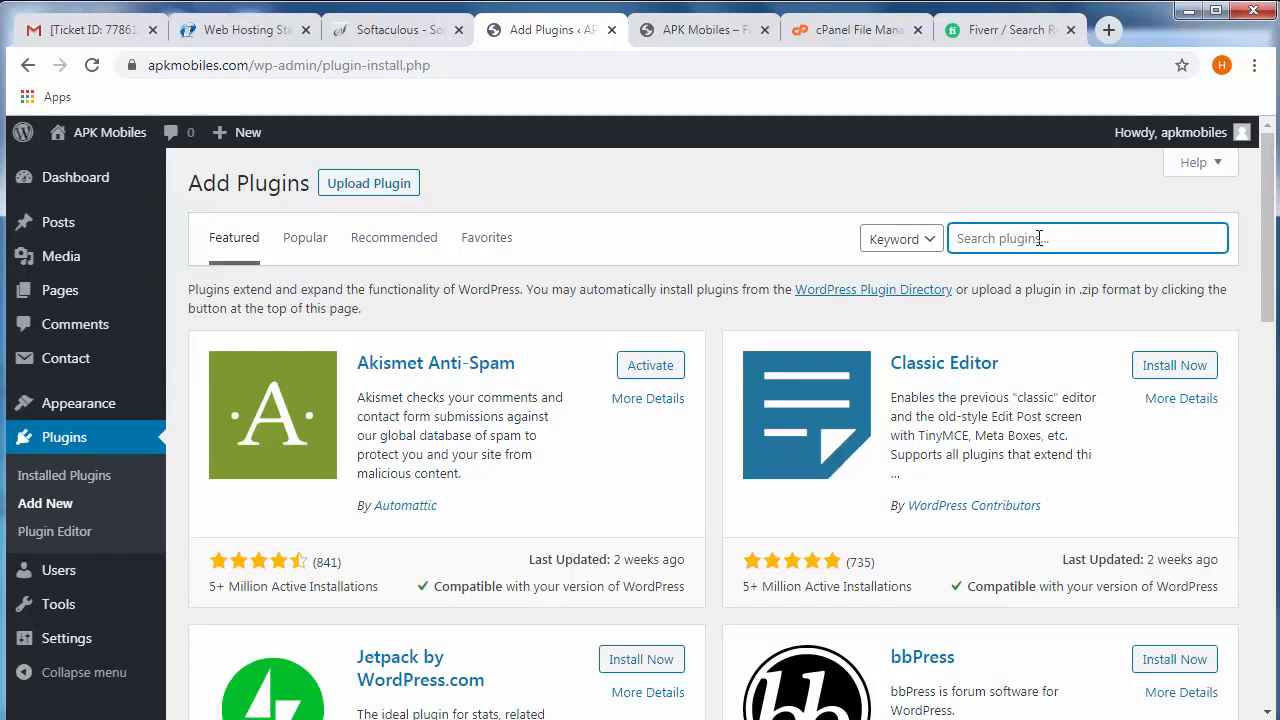
{"action": "type", "text": "propeller ads"}
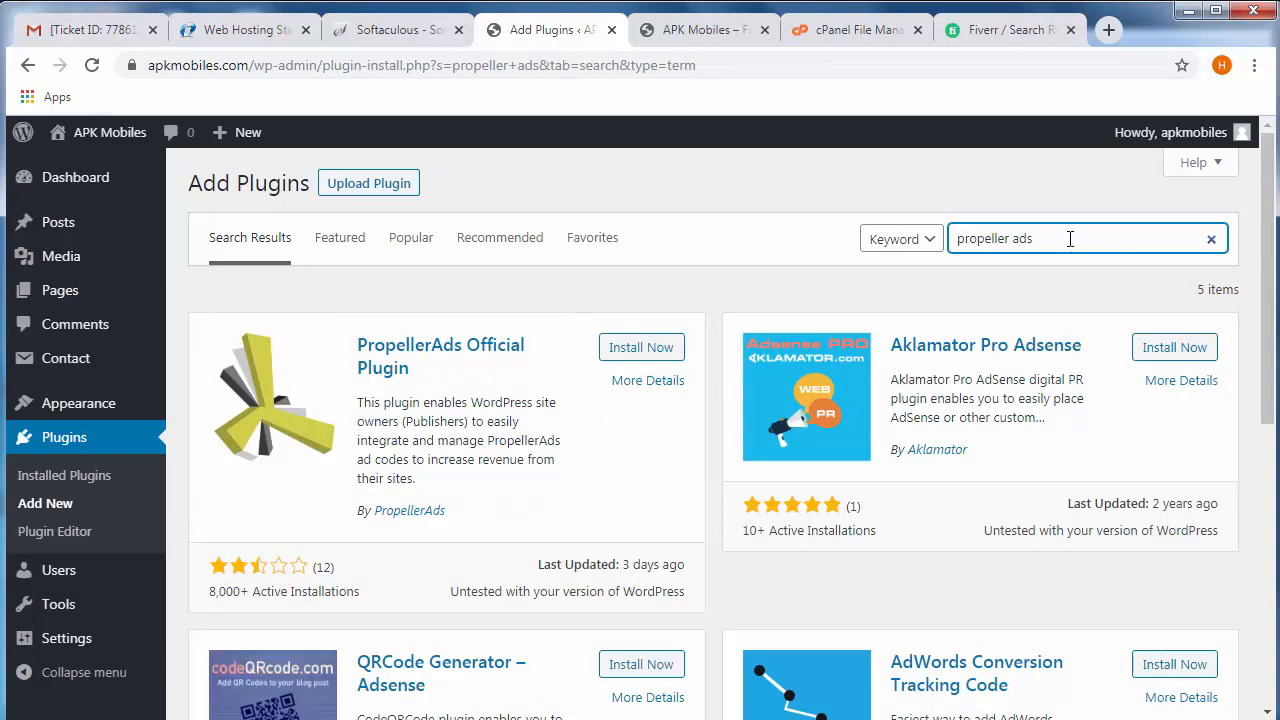
{"action": "scroll", "coordinate": [506, 500], "scroll_direction": "down", "scroll_amount": 4}
{"action": "scroll", "coordinate": [617, 528], "scroll_direction": "up", "scroll_amount": 4}
- Replace the plugin search with "google analytics" and look through the matching plugins
{"action": "left_click_drag", "start_coordinate": [1063, 246], "coordinate": [870, 238]}
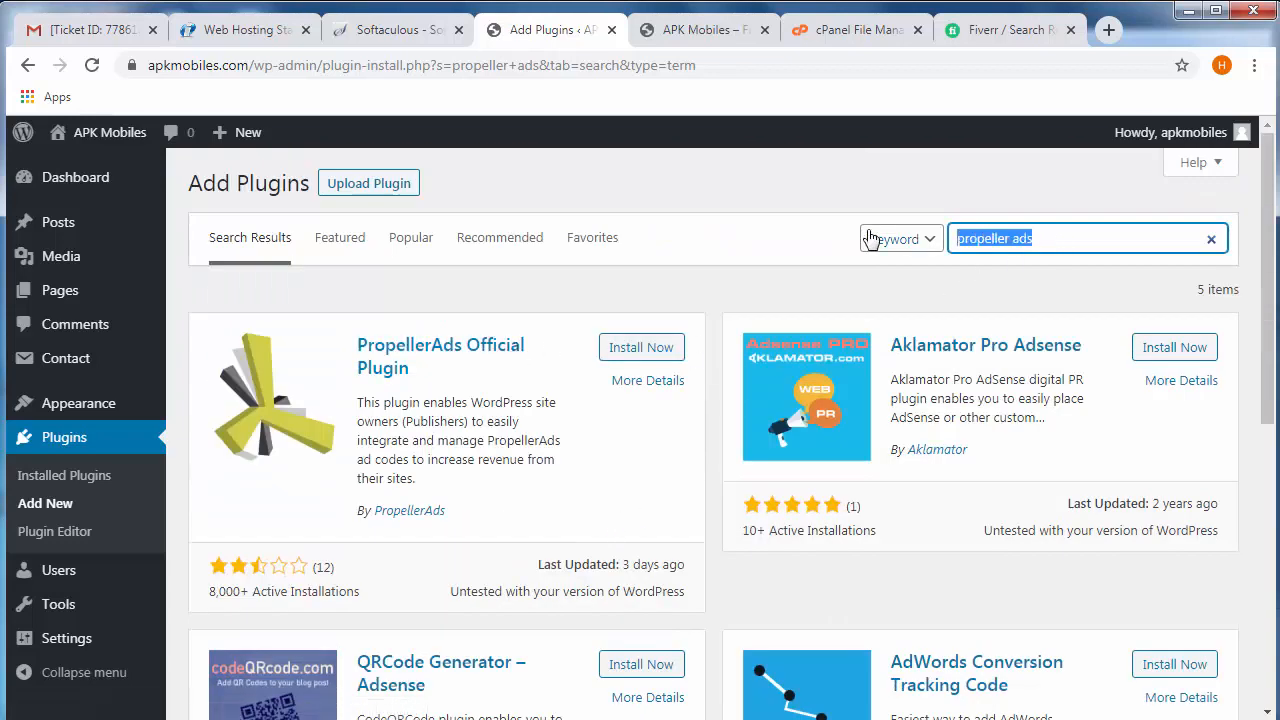
{"action": "type", "text": "google analytics"}
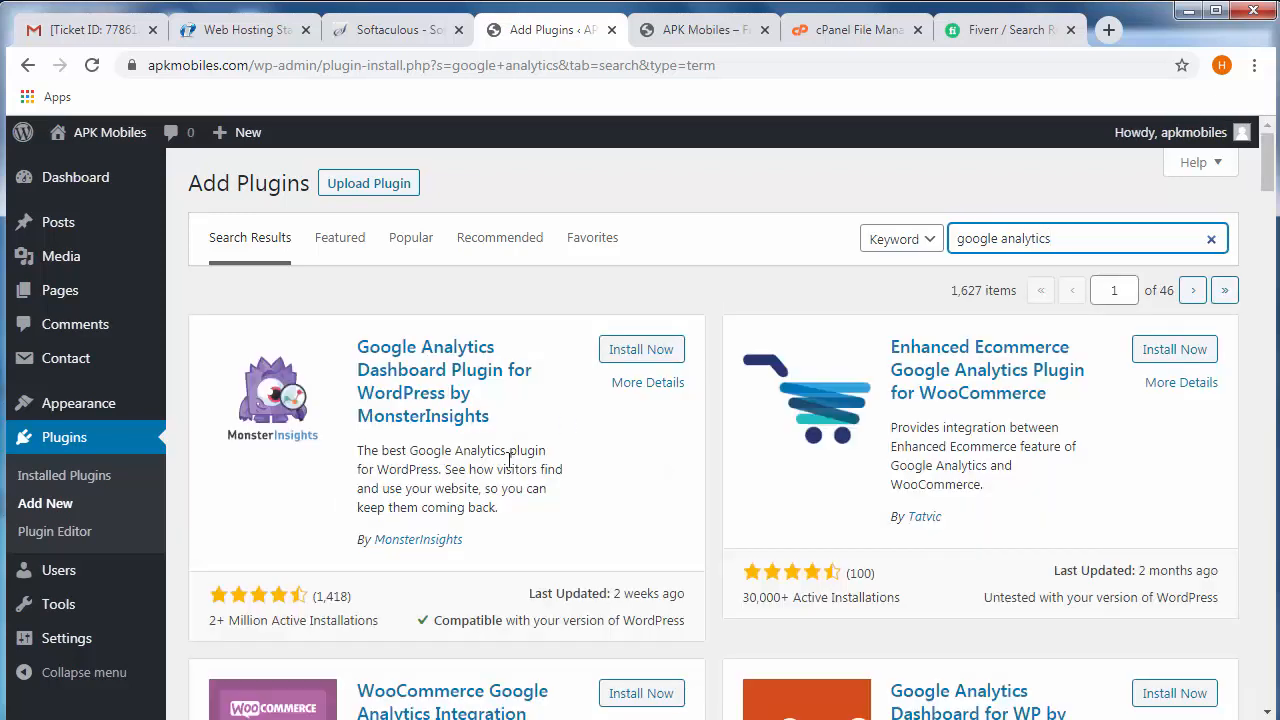
{"action": "scroll", "coordinate": [548, 543], "scroll_direction": "down", "scroll_amount": 2}
{"action": "scroll", "coordinate": [548, 543], "scroll_direction": "up", "scroll_amount": 2}
{"action": "left_click", "coordinate": [557, 187]}
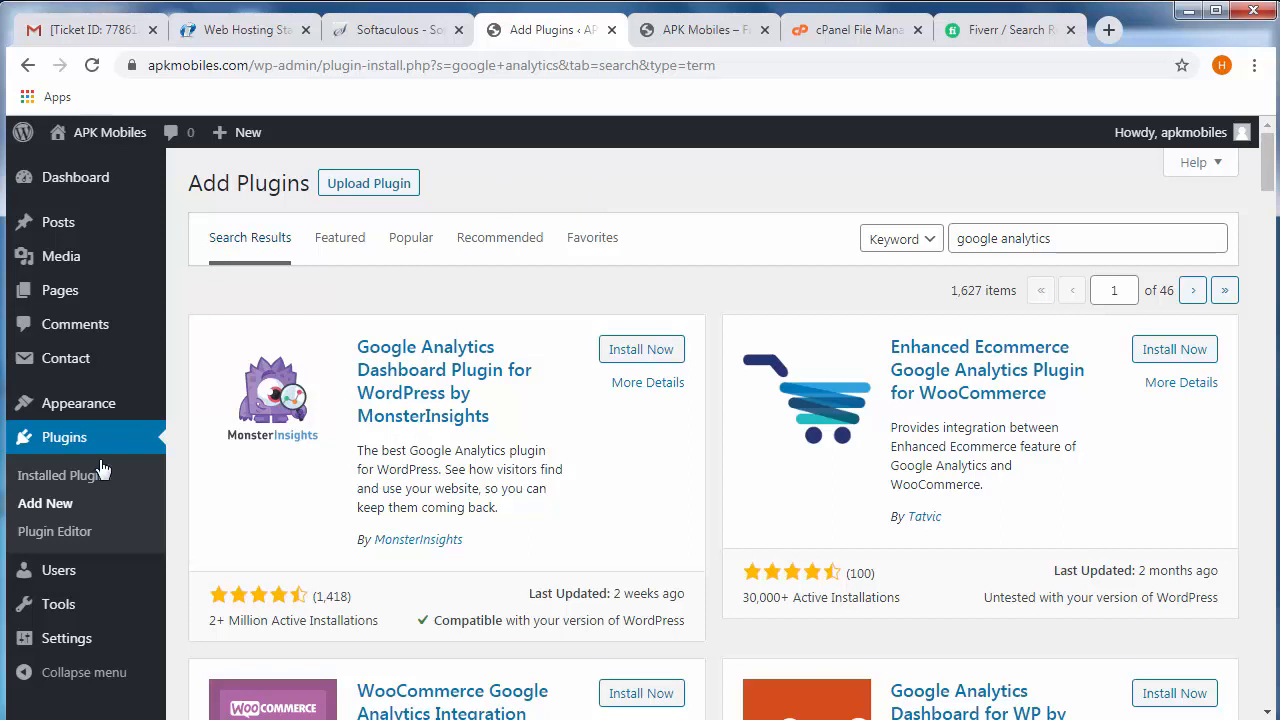
- Choose YoaSt-01-Prem-VeR-001.zip from the 00-My Per Data folder tree as the archive for the WordPress plugin upload
{"action": "left_click", "coordinate": [384, 194]}
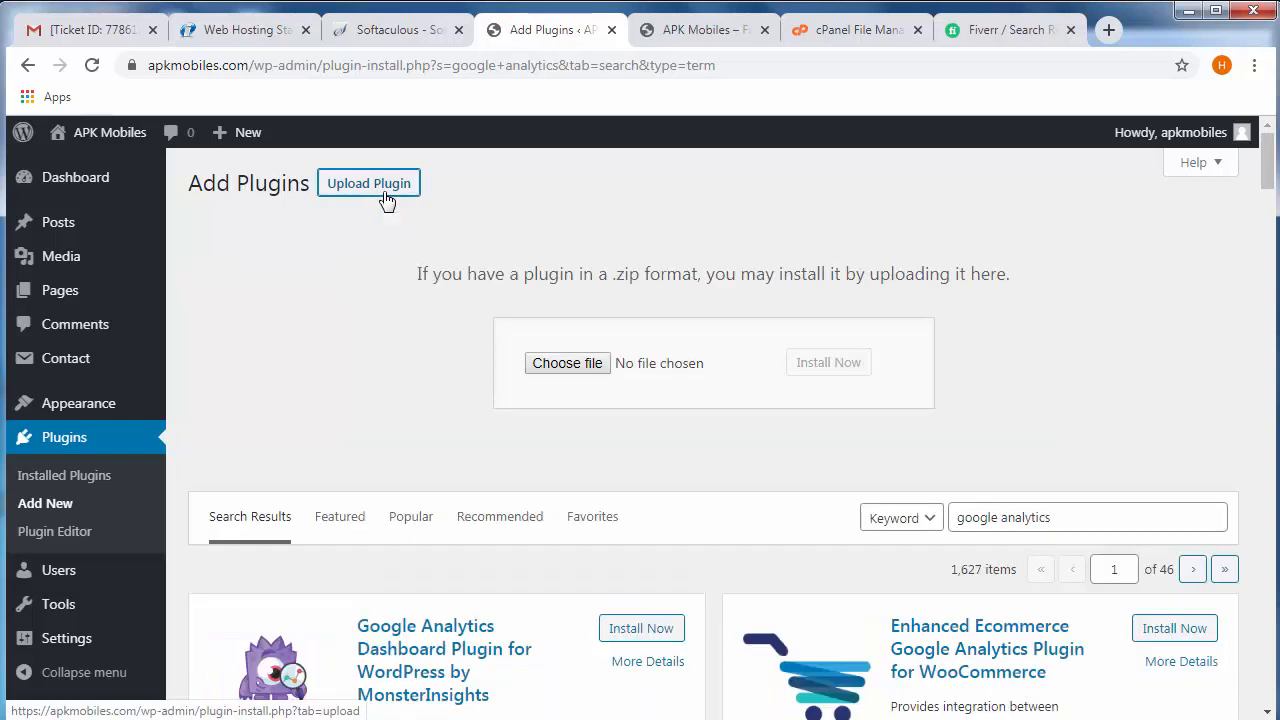
{"action": "left_click", "coordinate": [587, 373]}
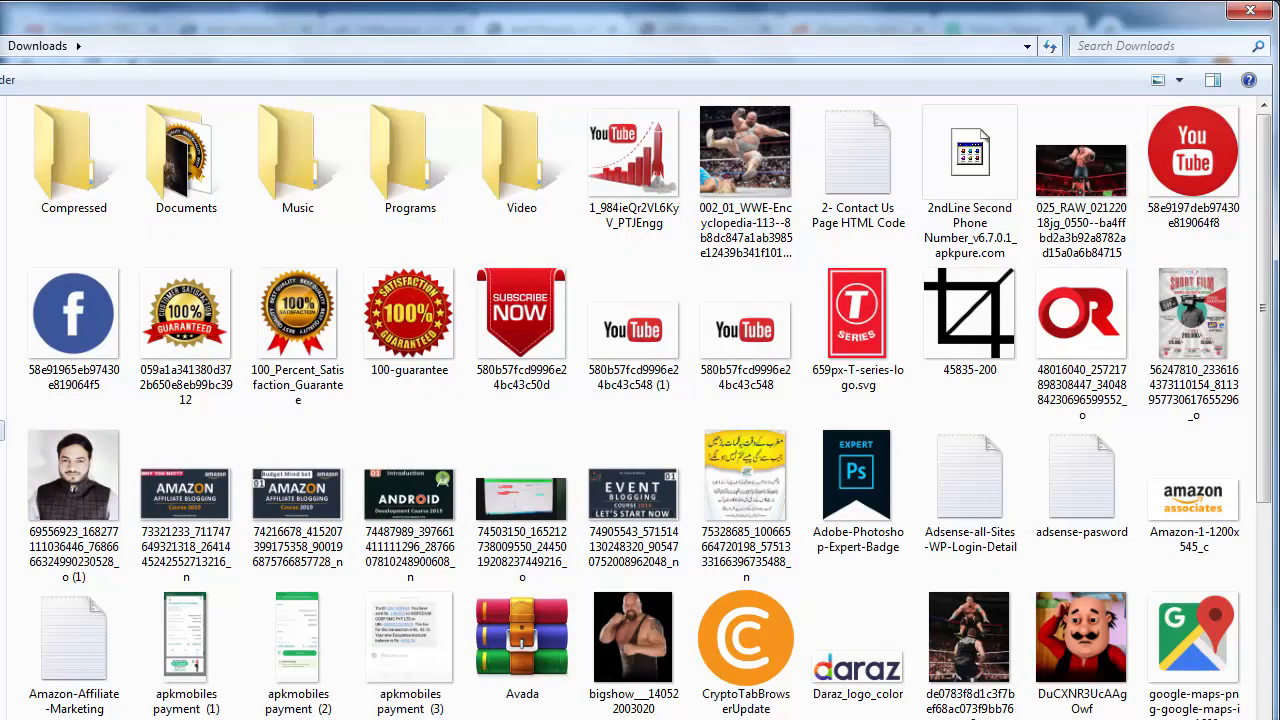
{"action": "left_click", "coordinate": [2, 430]}
{"action": "double_click", "coordinate": [80, 178]}
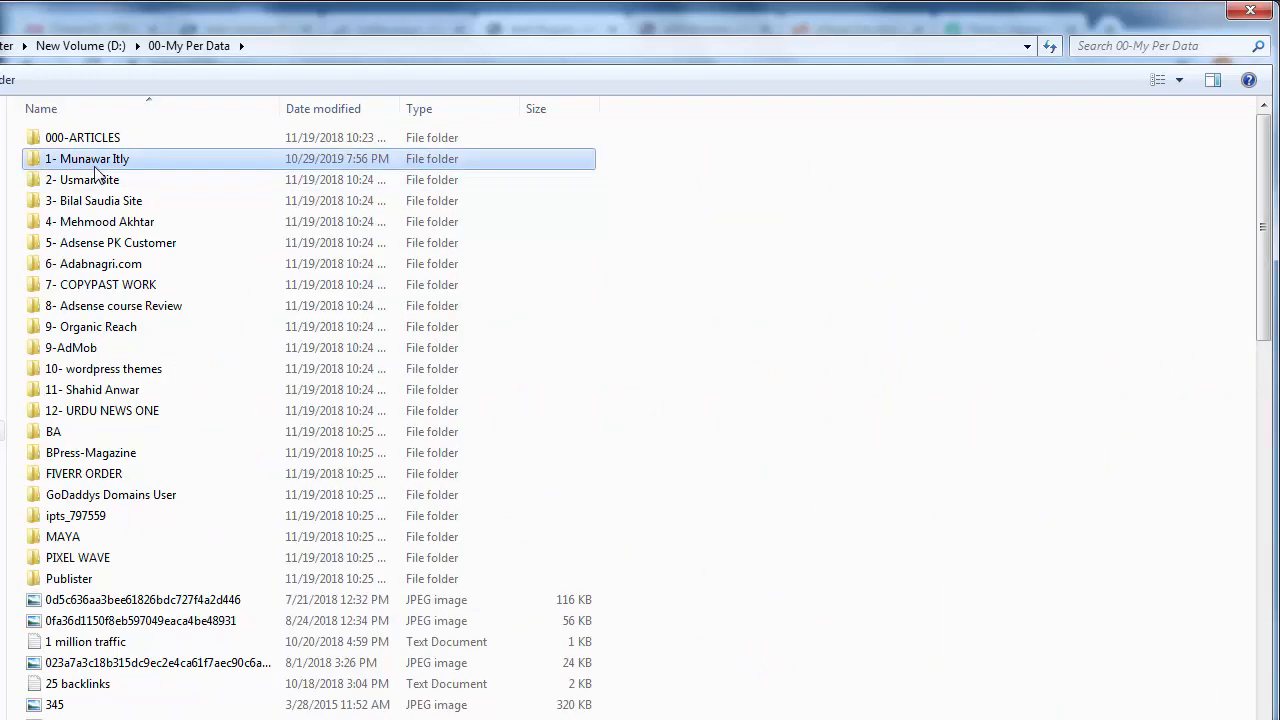
{"action": "key", "text": "Return"}
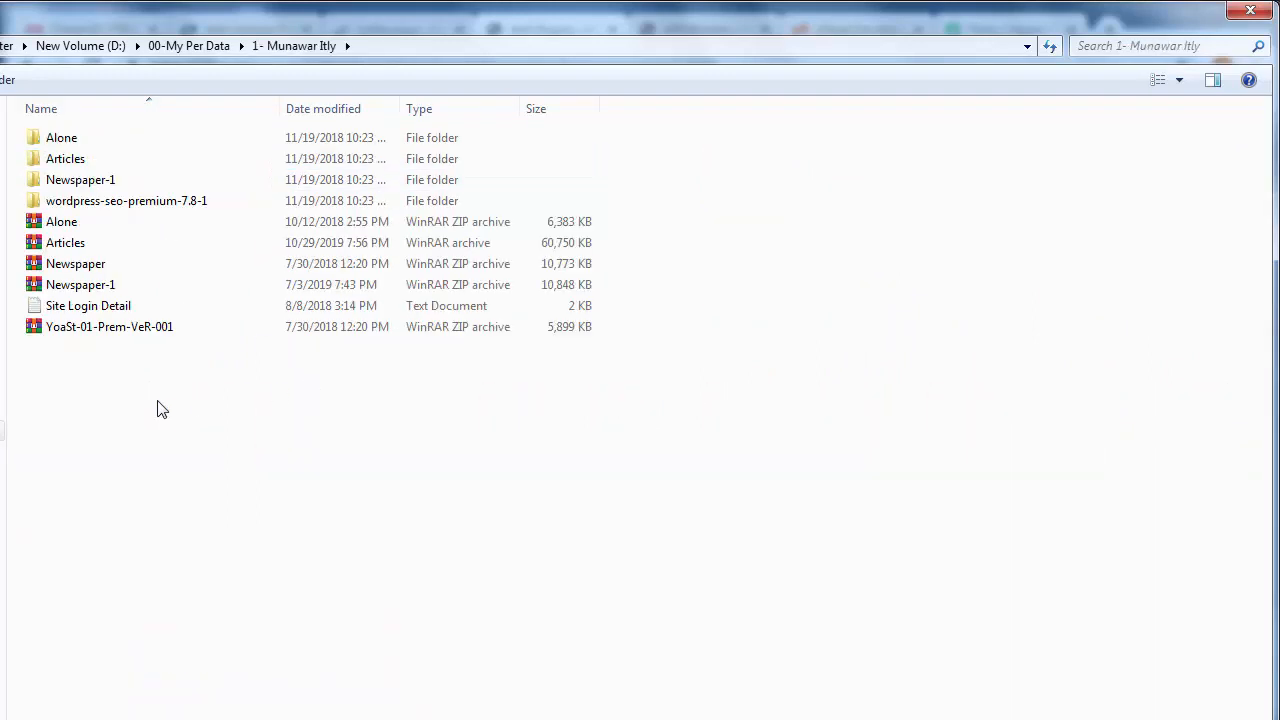
{"action": "left_click", "coordinate": [57, 334]}
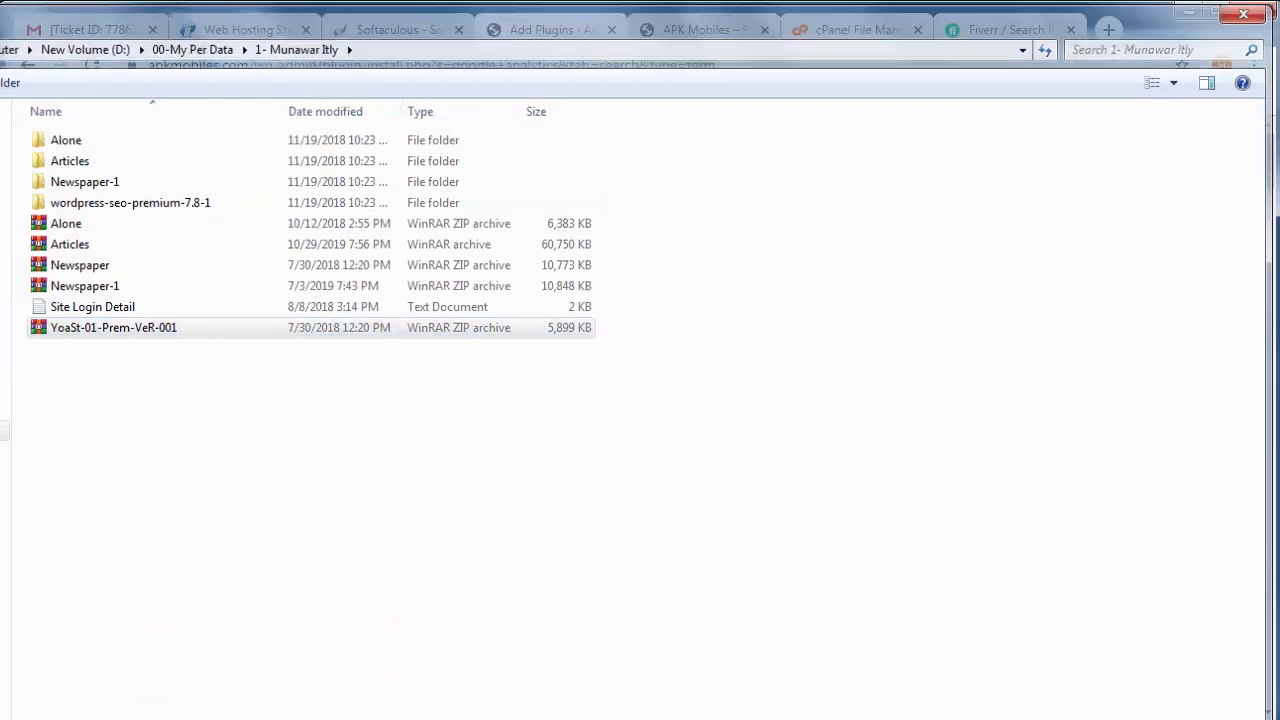
{"action": "key", "text": "Return"}
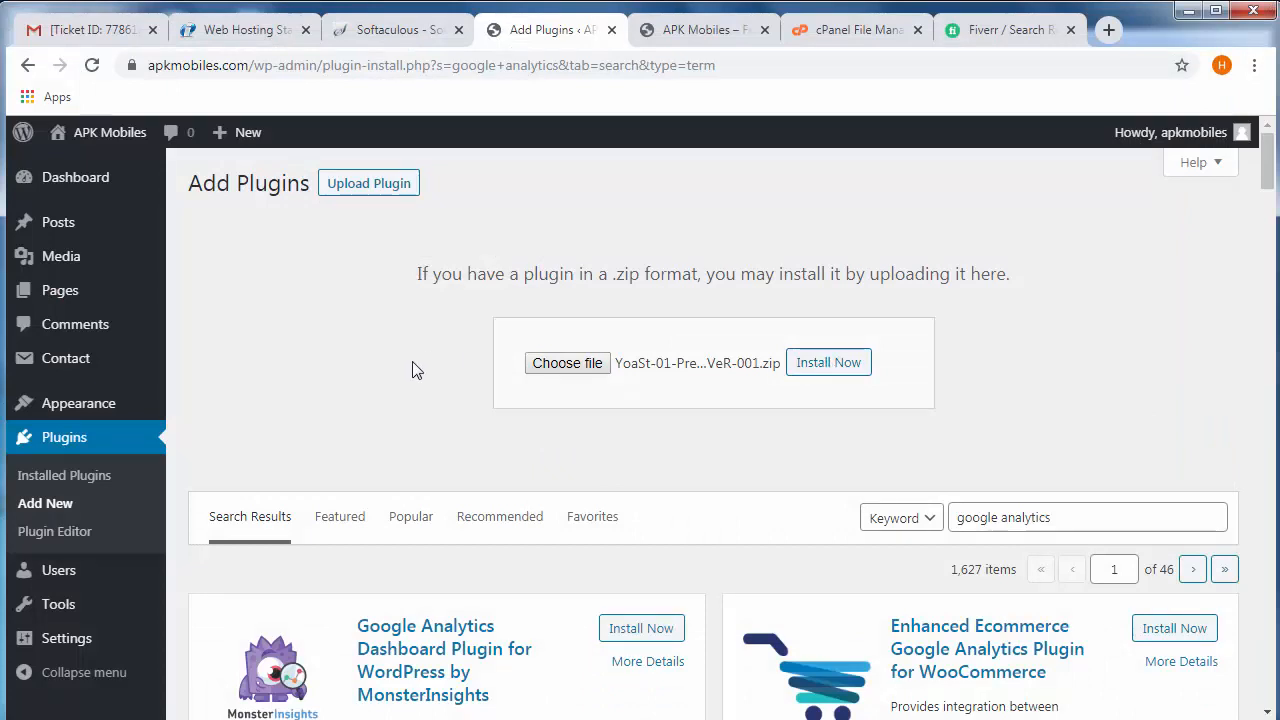
- Switch to the cPanel File Manager and open the public_html/wp-content/plugins folder
{"action": "left_click", "coordinate": [837, 31]}
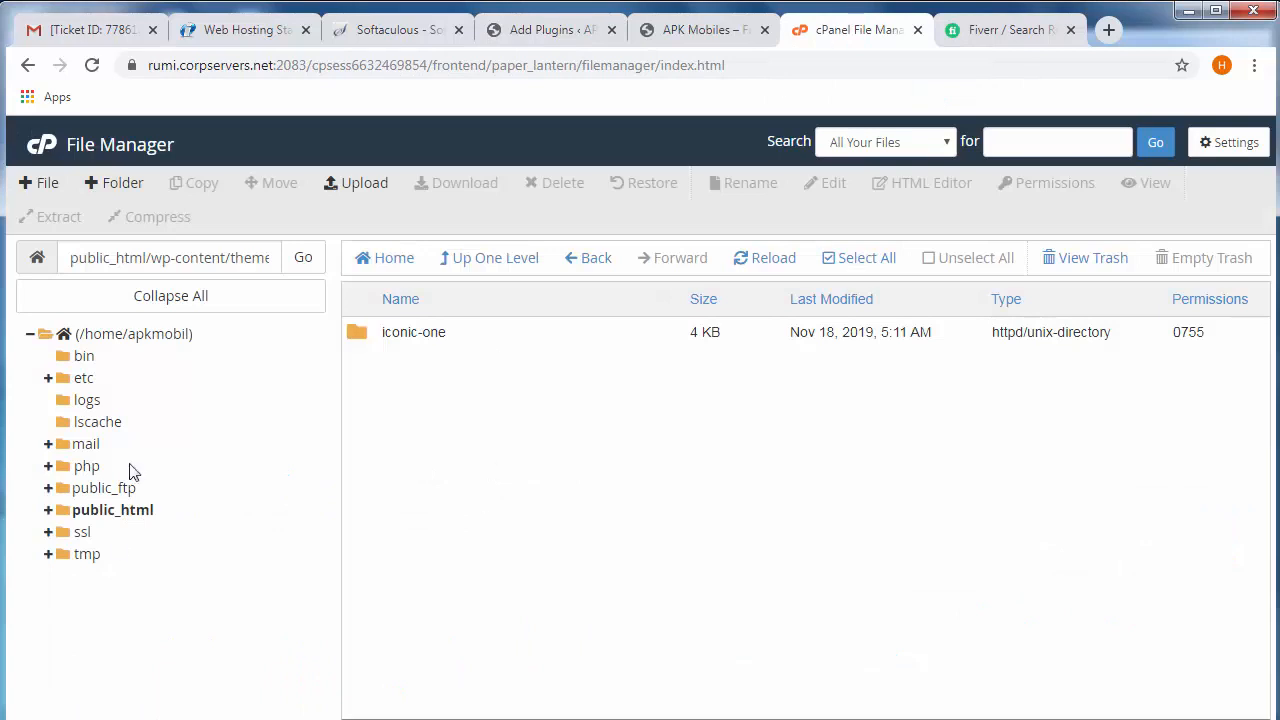
{"action": "left_click", "coordinate": [97, 514]}
{"action": "left_click", "coordinate": [138, 335]}
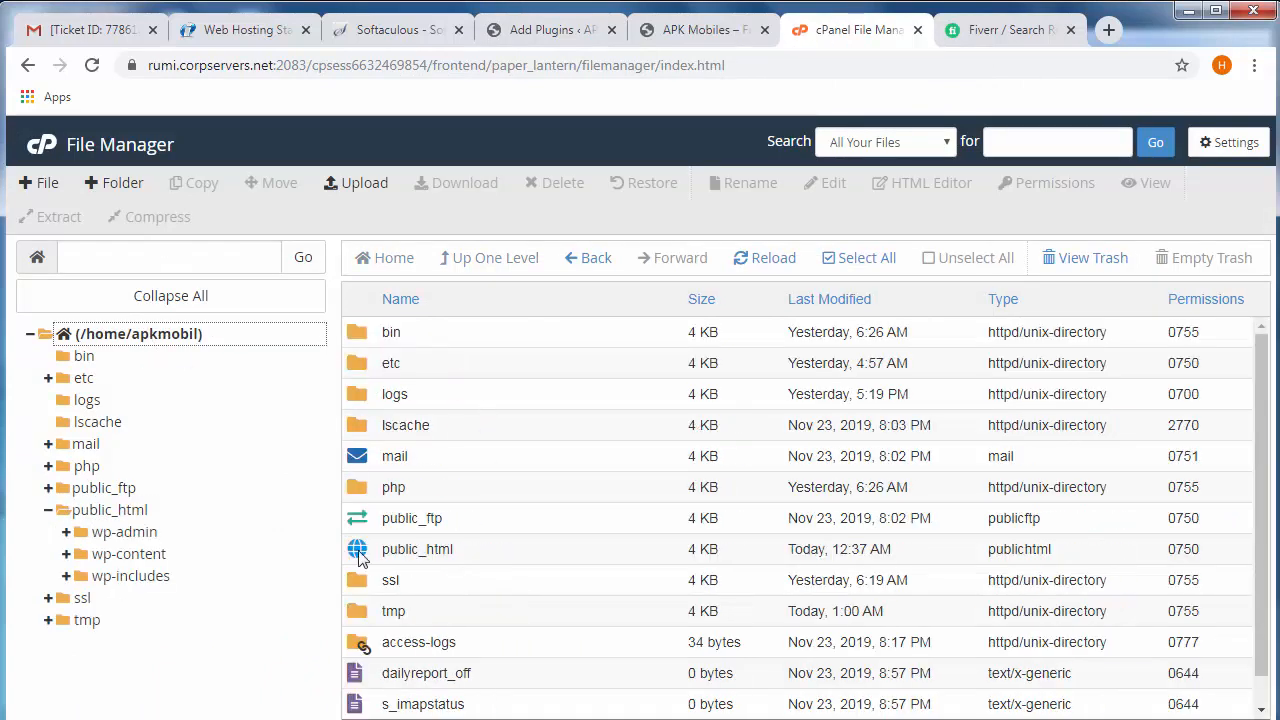
{"action": "double_click", "coordinate": [358, 553]}
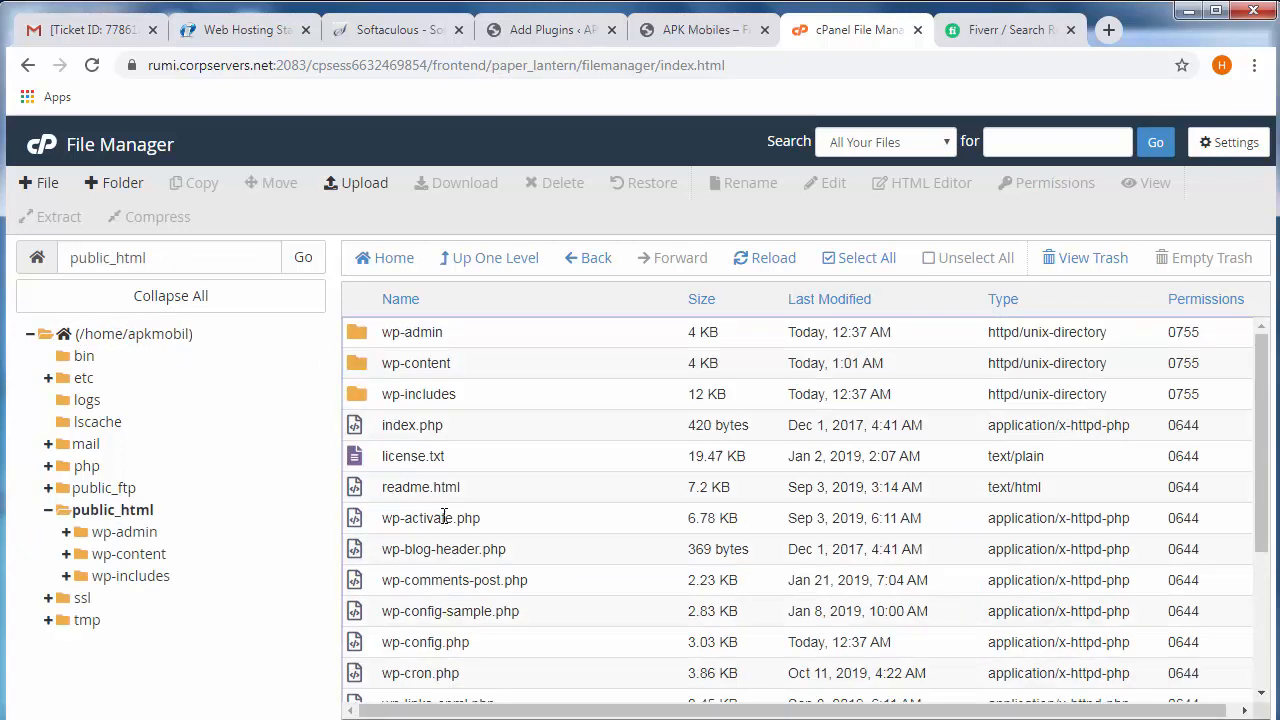
{"action": "double_click", "coordinate": [362, 369]}
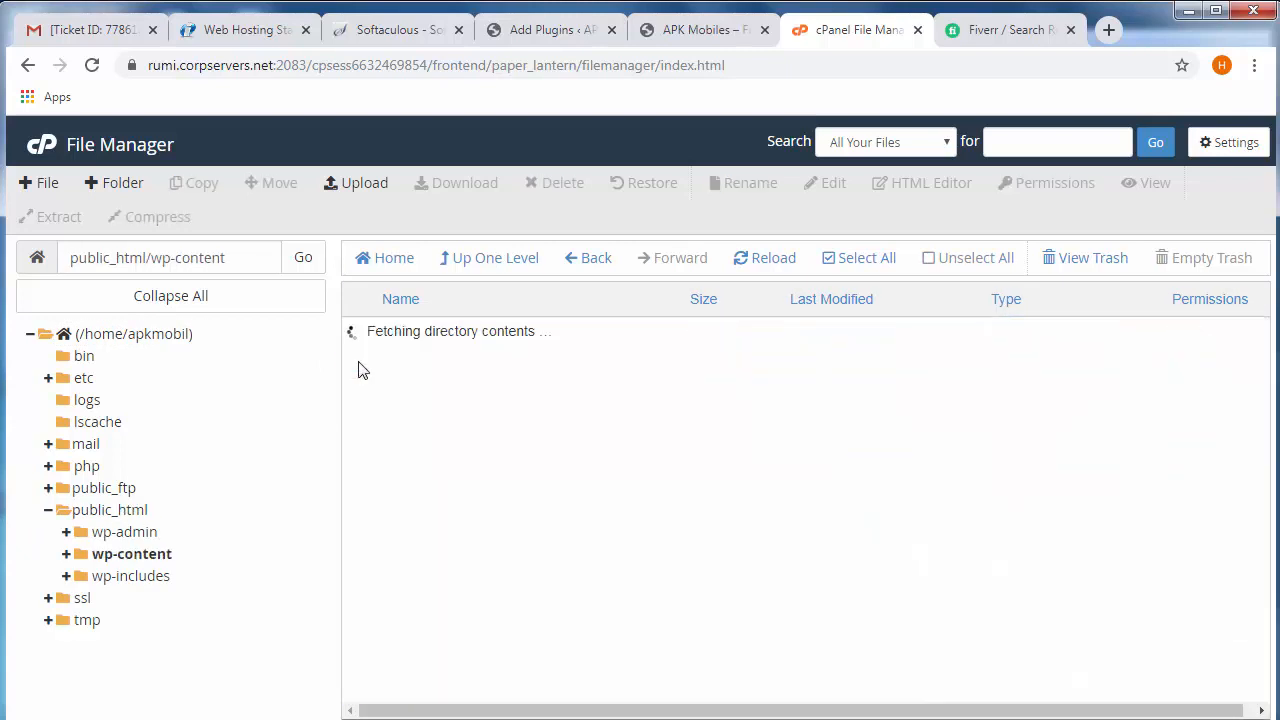
{"action": "double_click", "coordinate": [362, 340]}
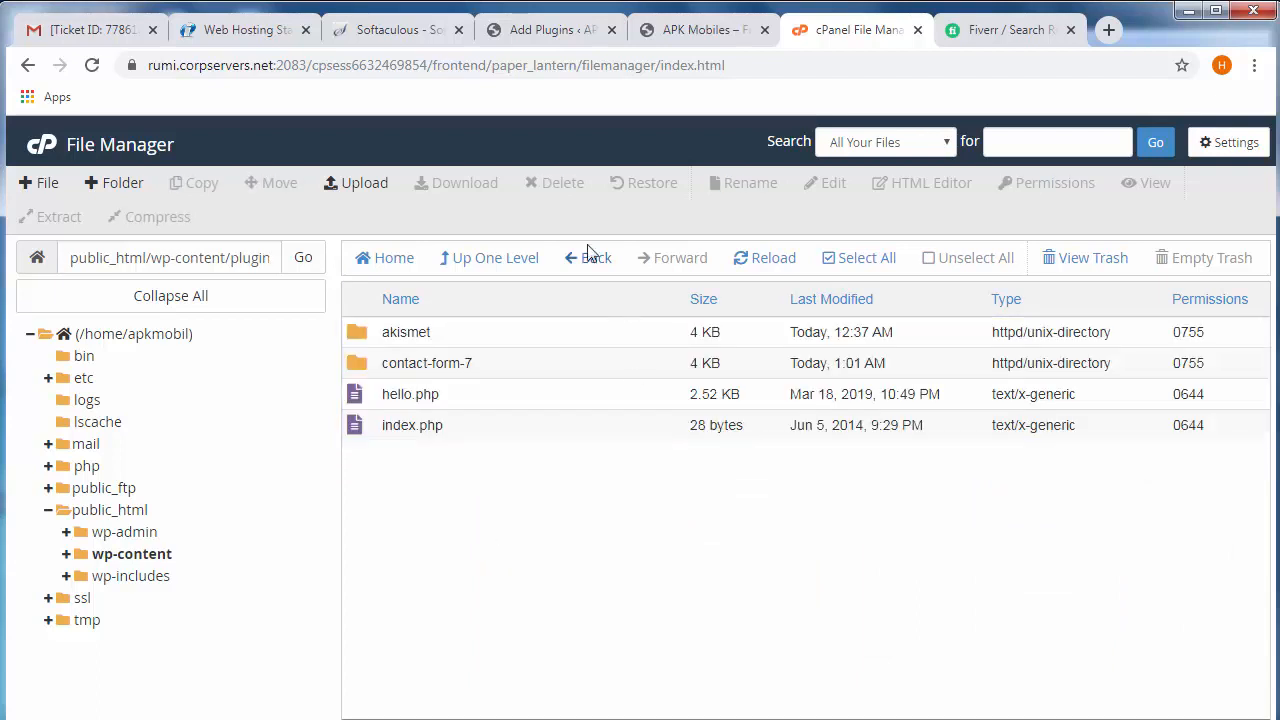
- Upload YoaSt-01-Prem-VeR-001.zip to the /public_html/wp-content/plugins folder
{"action": "left_click", "coordinate": [358, 184]}
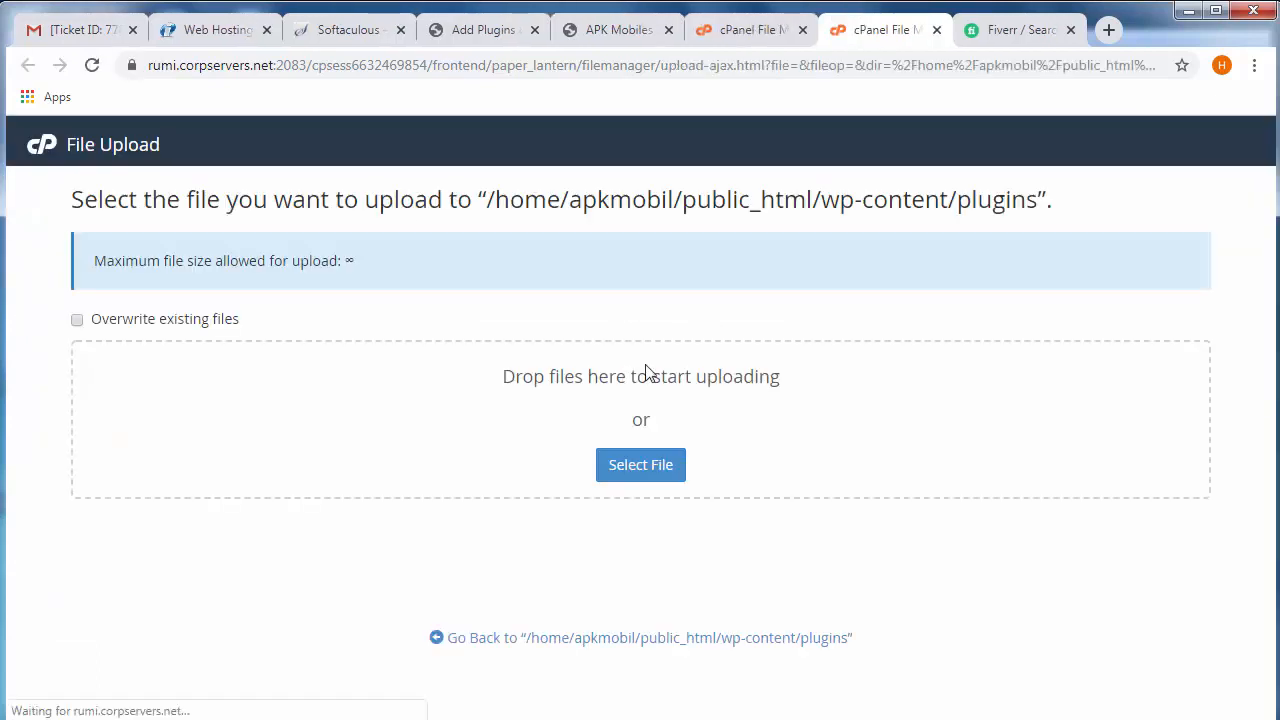
{"action": "left_click", "coordinate": [632, 468]}
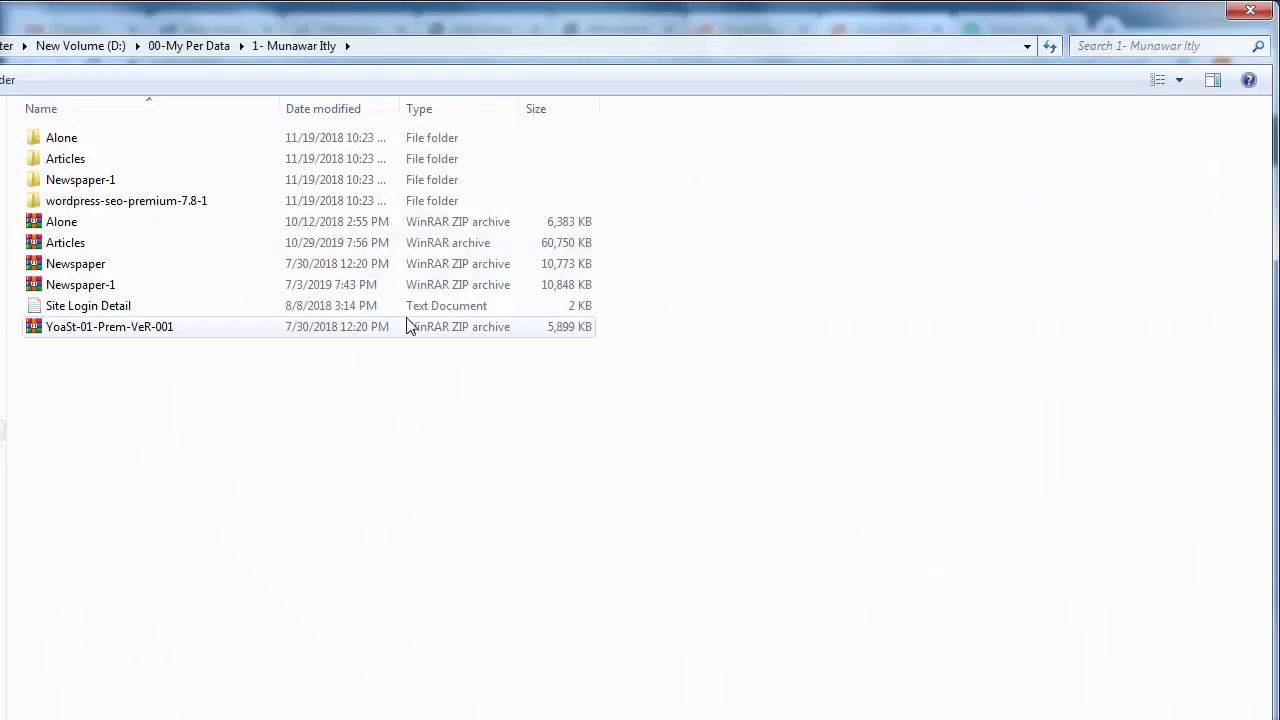
{"action": "left_click", "coordinate": [113, 334]}
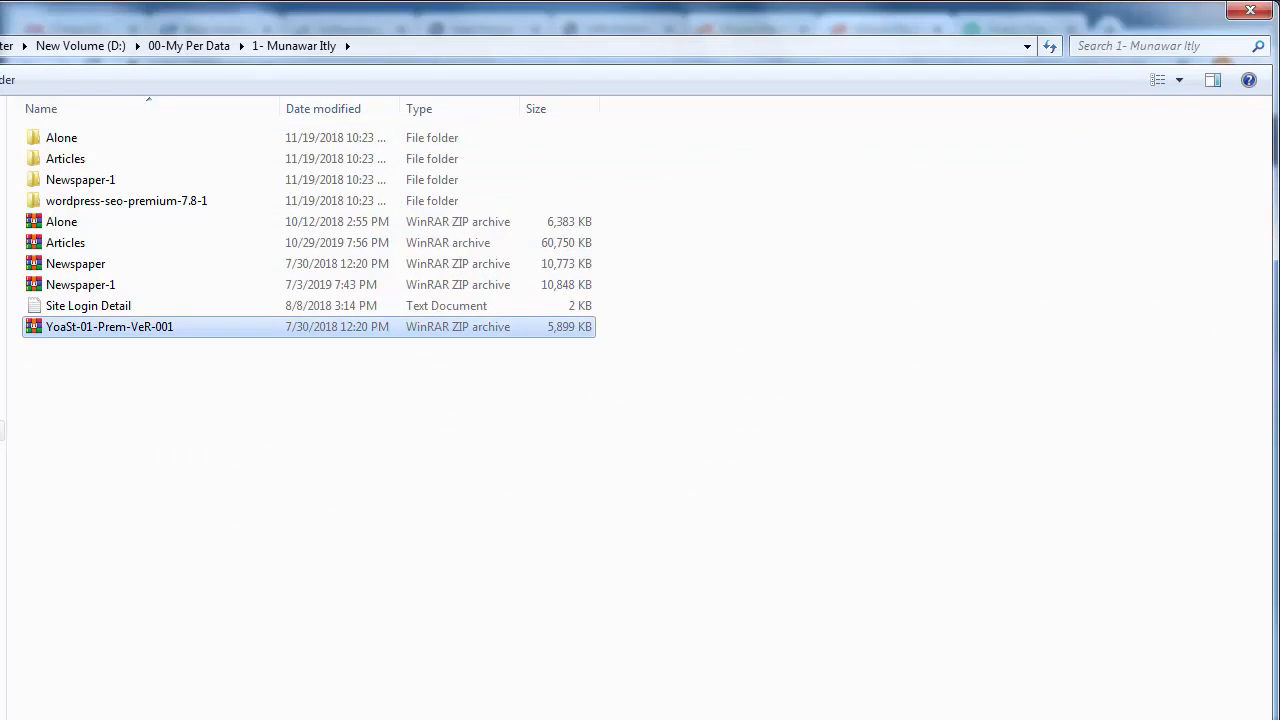
{"action": "key", "text": "Return"}
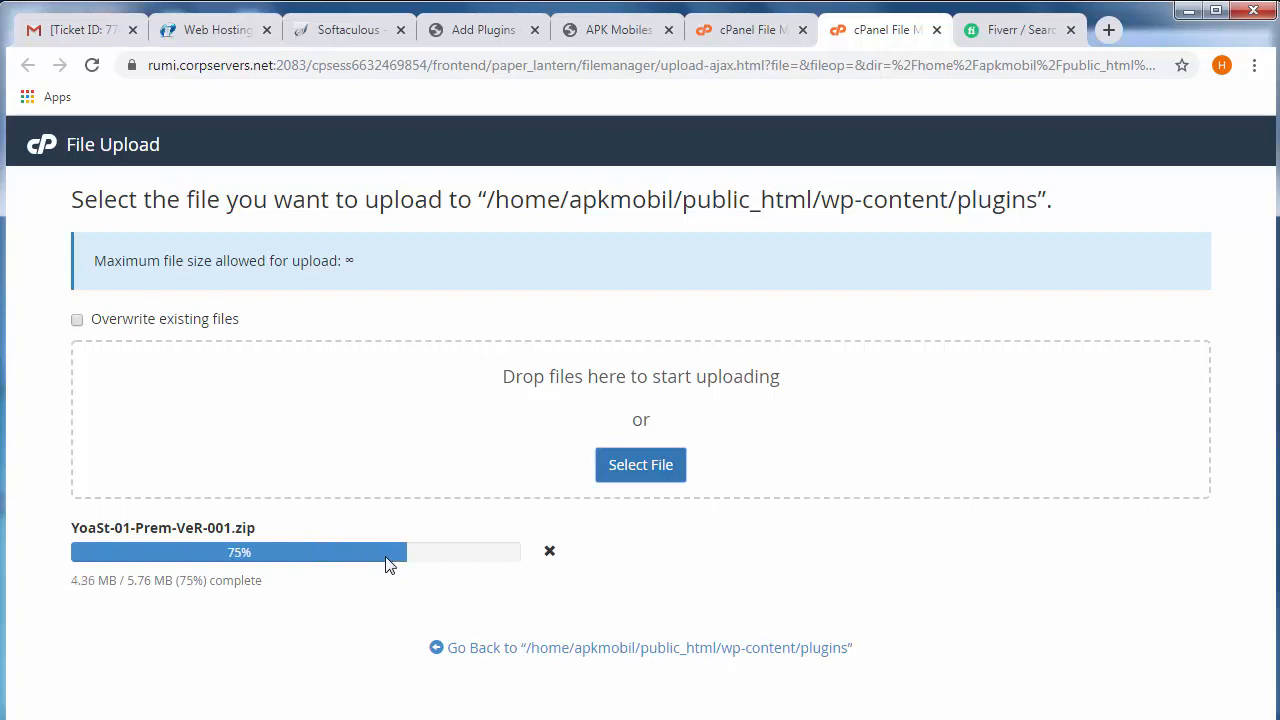
- Return to the installed plugins in the WordPress administration and delete the Hello Dolly and Akismet Anti-Spam plugins
{"action": "left_click", "coordinate": [648, 16]}
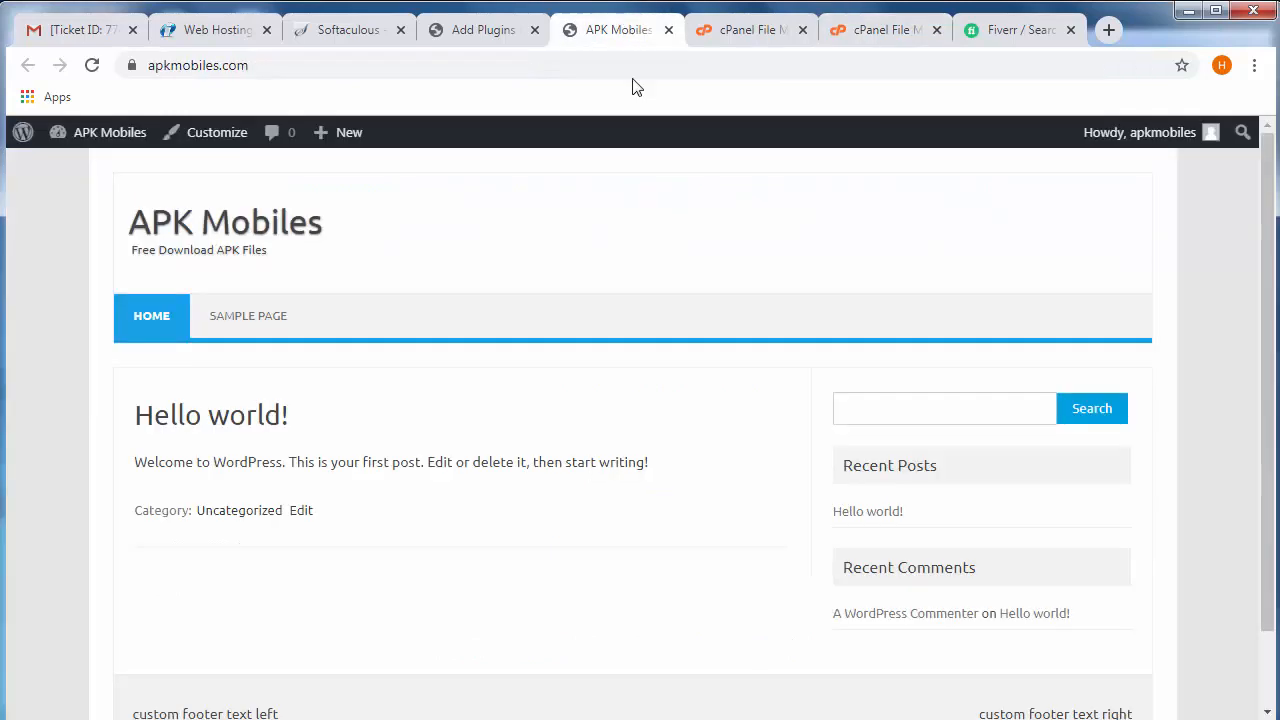
{"action": "left_click", "coordinate": [465, 28]}
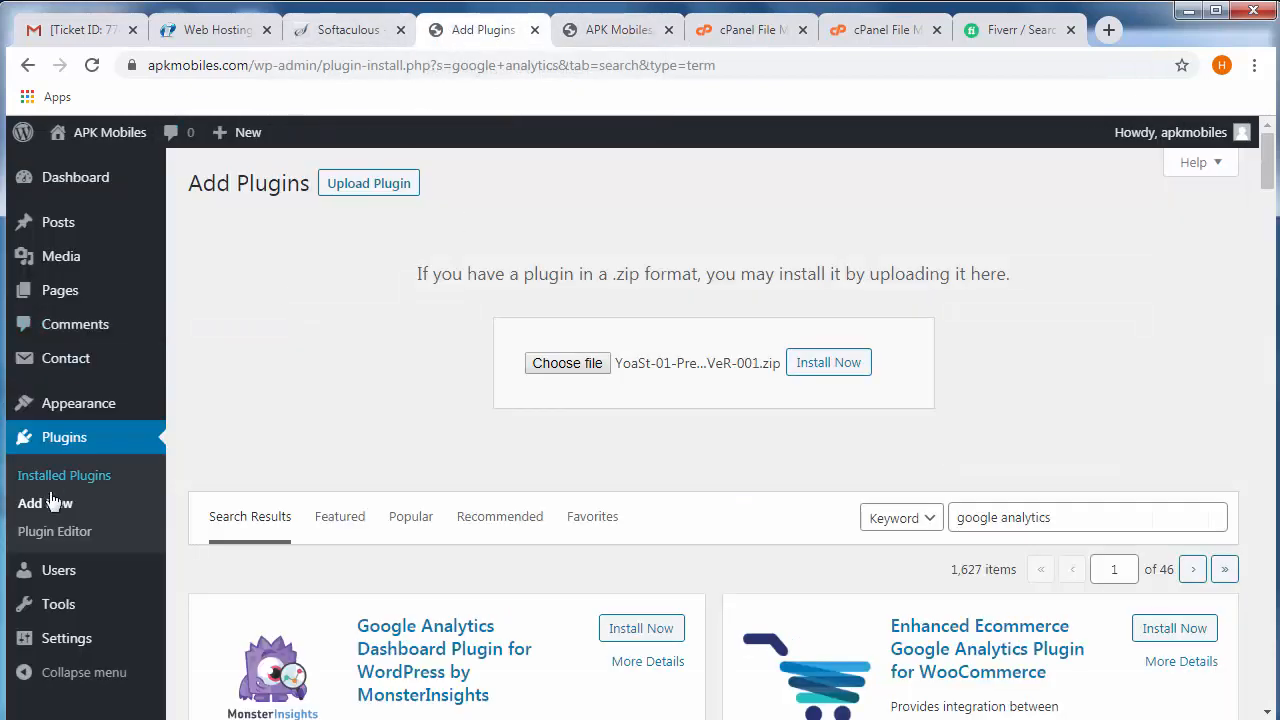
{"action": "left_click", "coordinate": [60, 445]}
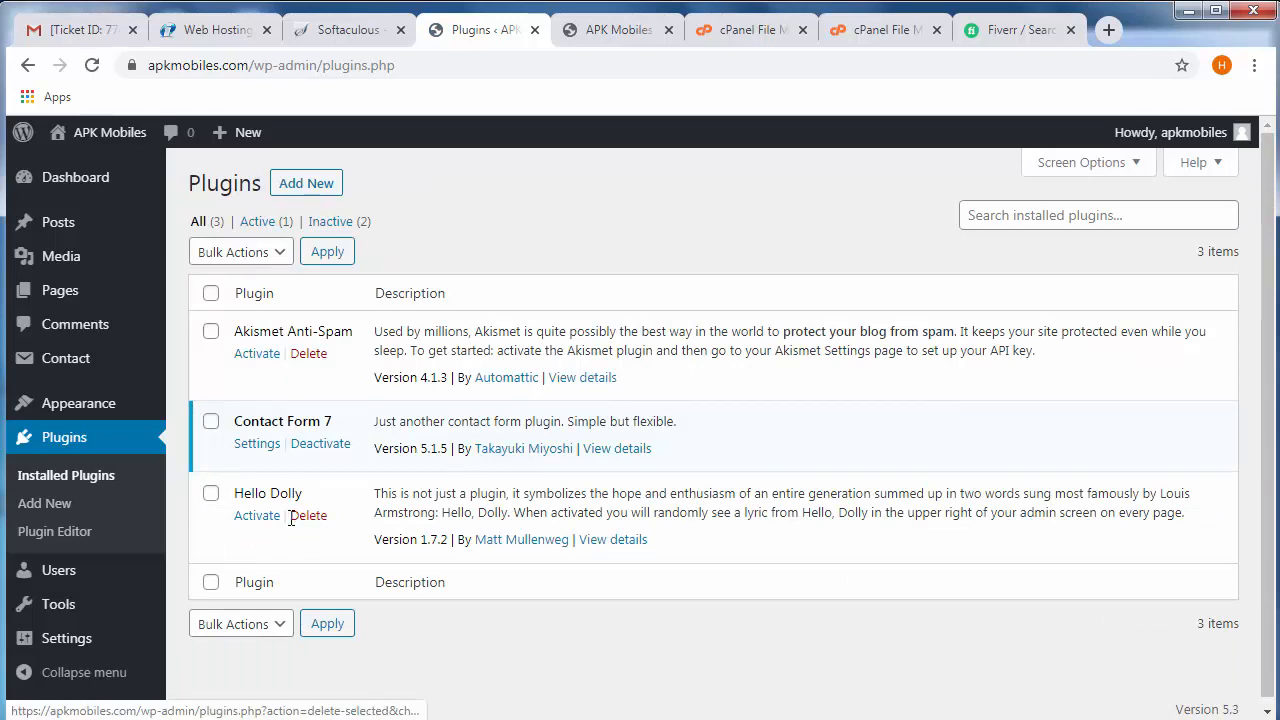
{"action": "left_click", "coordinate": [308, 516]}
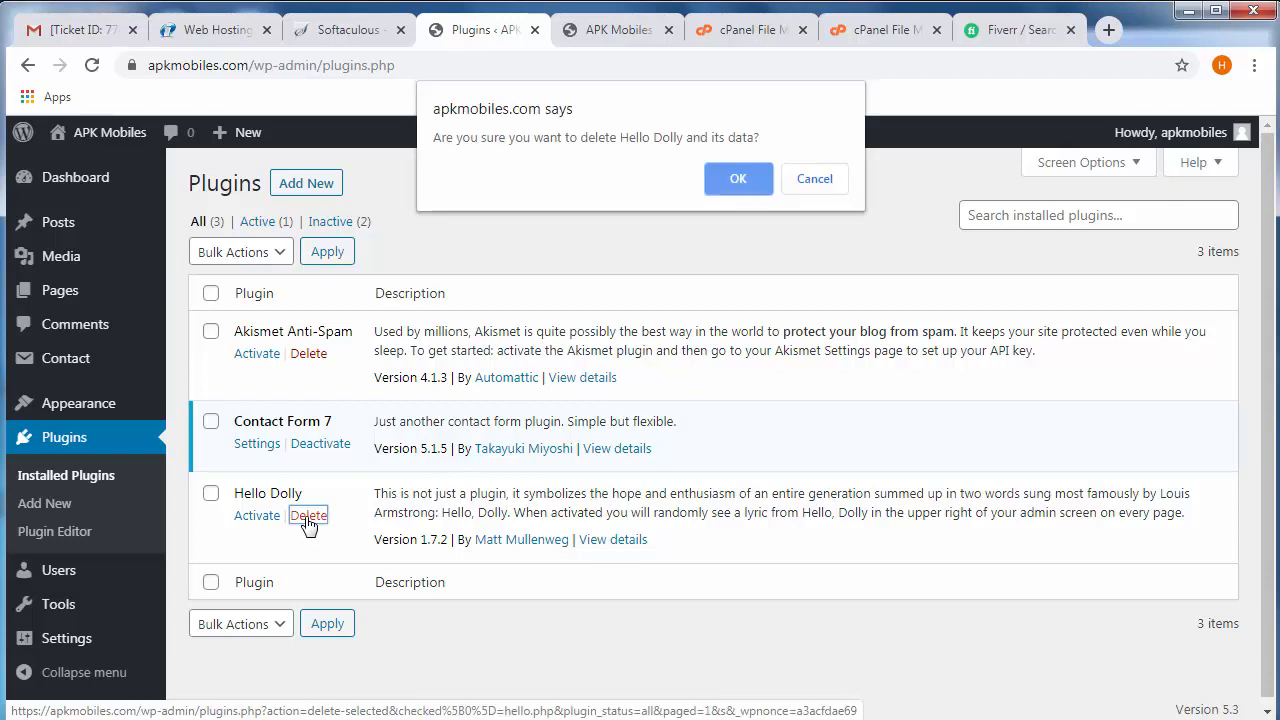
{"action": "key", "text": "Return"}
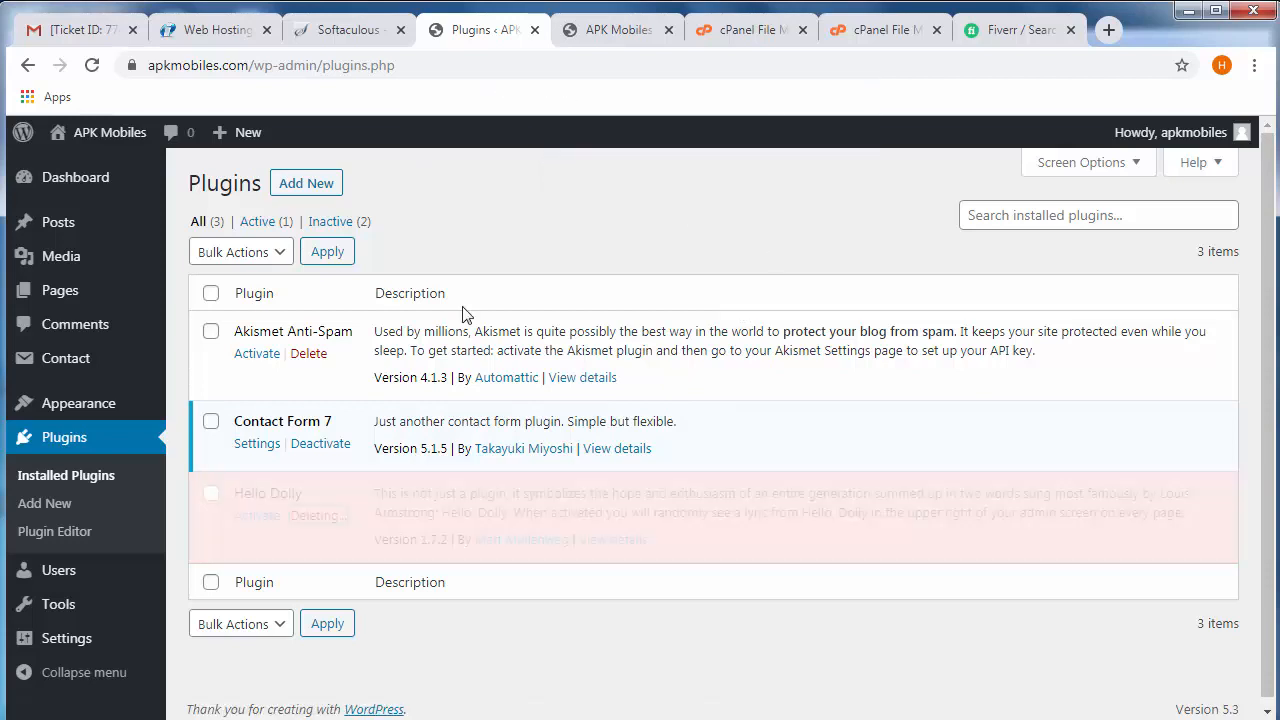
{"action": "left_click", "coordinate": [306, 354]}
{"action": "left_click", "coordinate": [738, 201]}
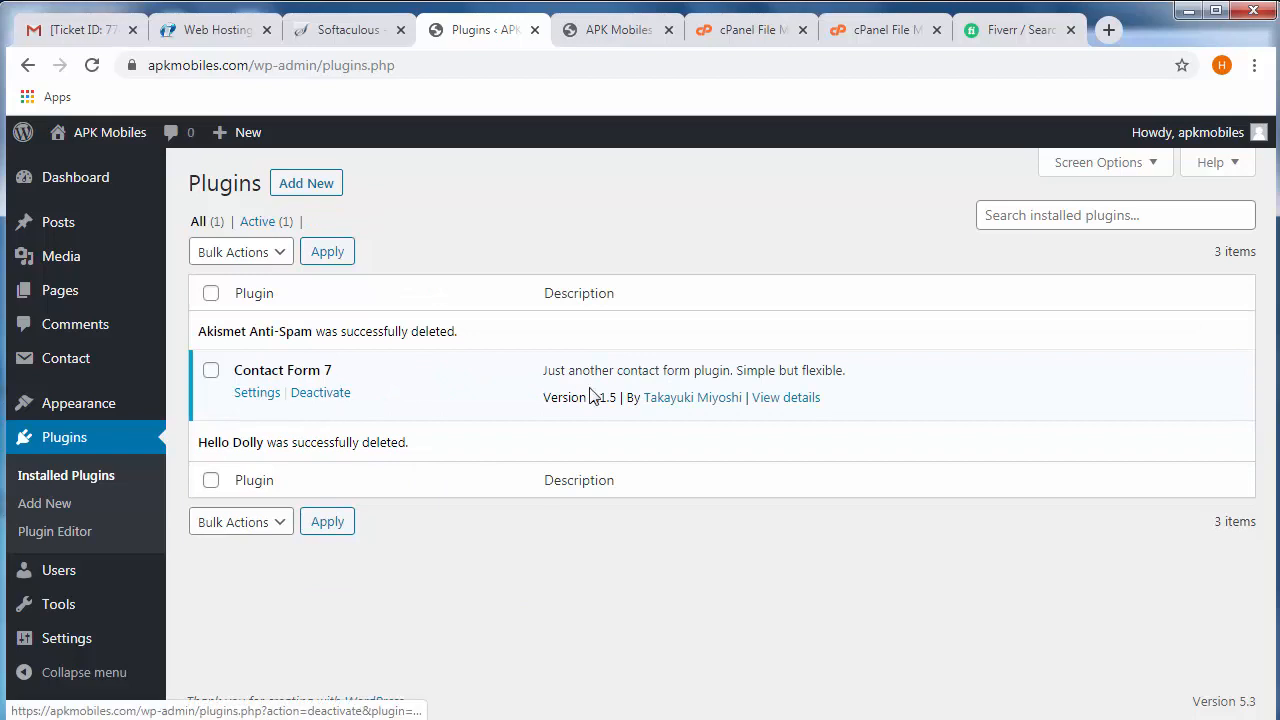
- Close the cPanel file upload page and return to the plugins folder listing in the File Manager
{"action": "left_click", "coordinate": [852, 38]}
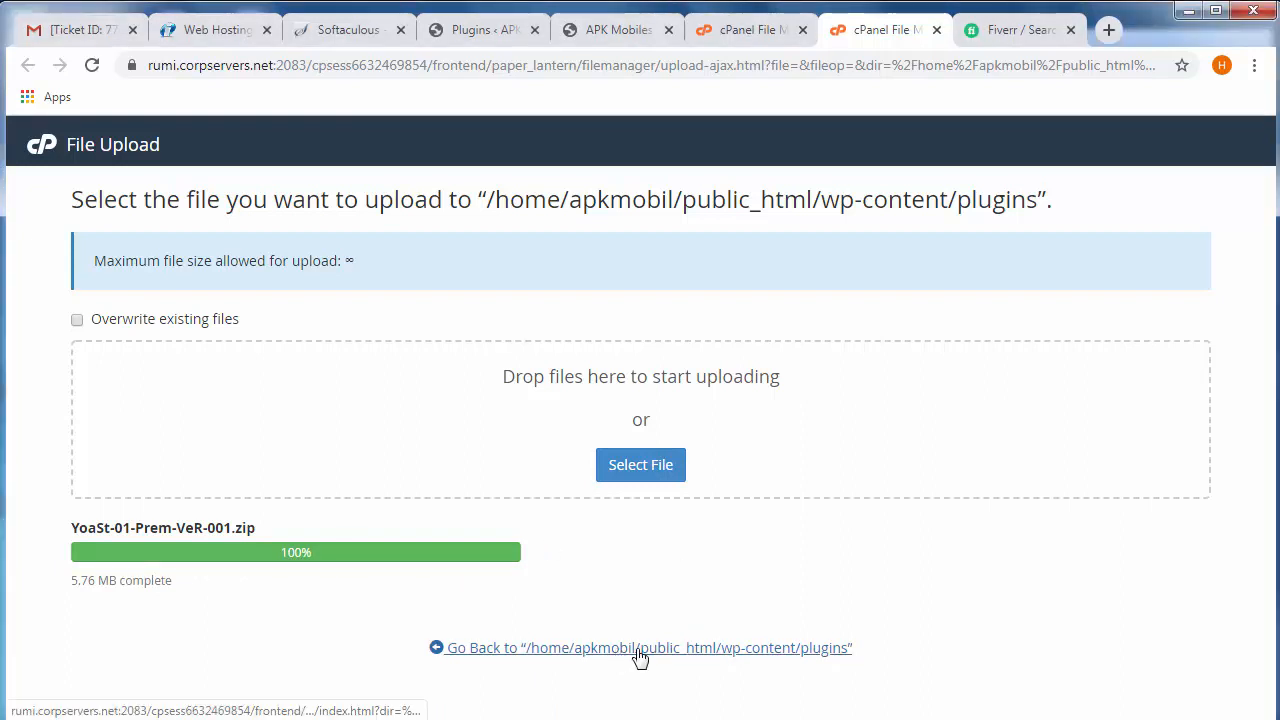
{"action": "key", "text": "ctrl+w"}
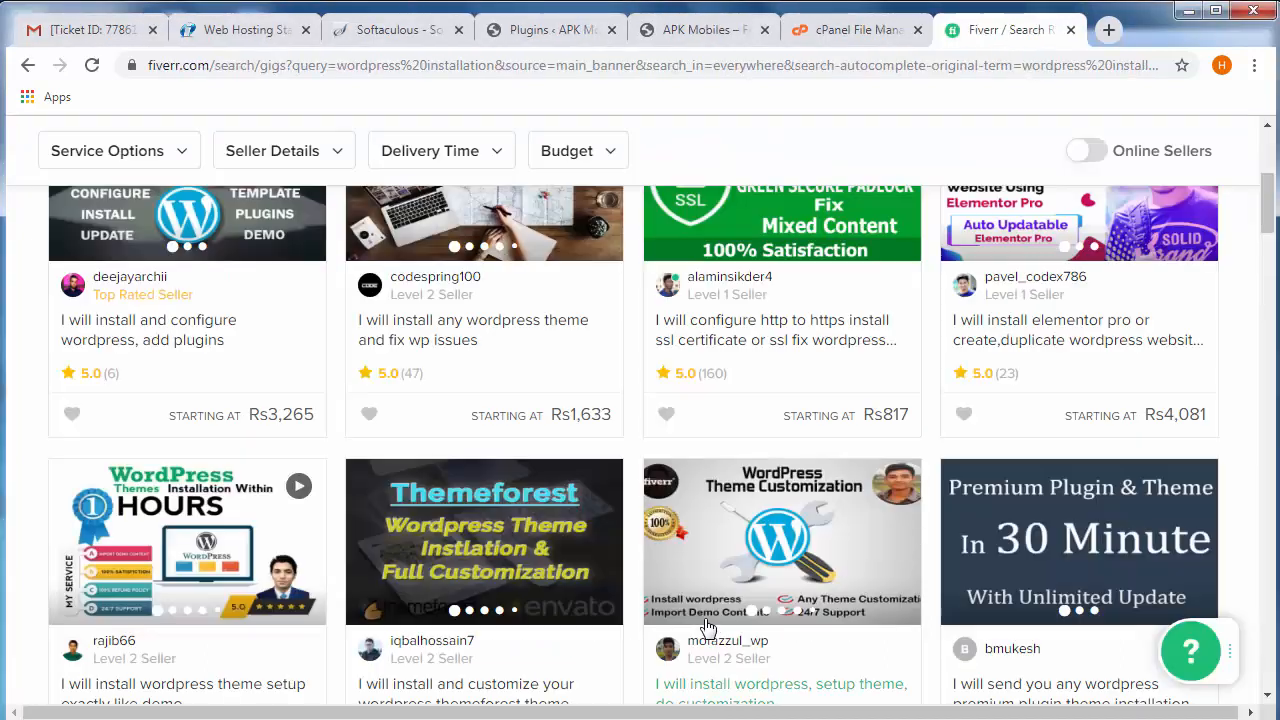
{"action": "left_click", "coordinate": [848, 30]}
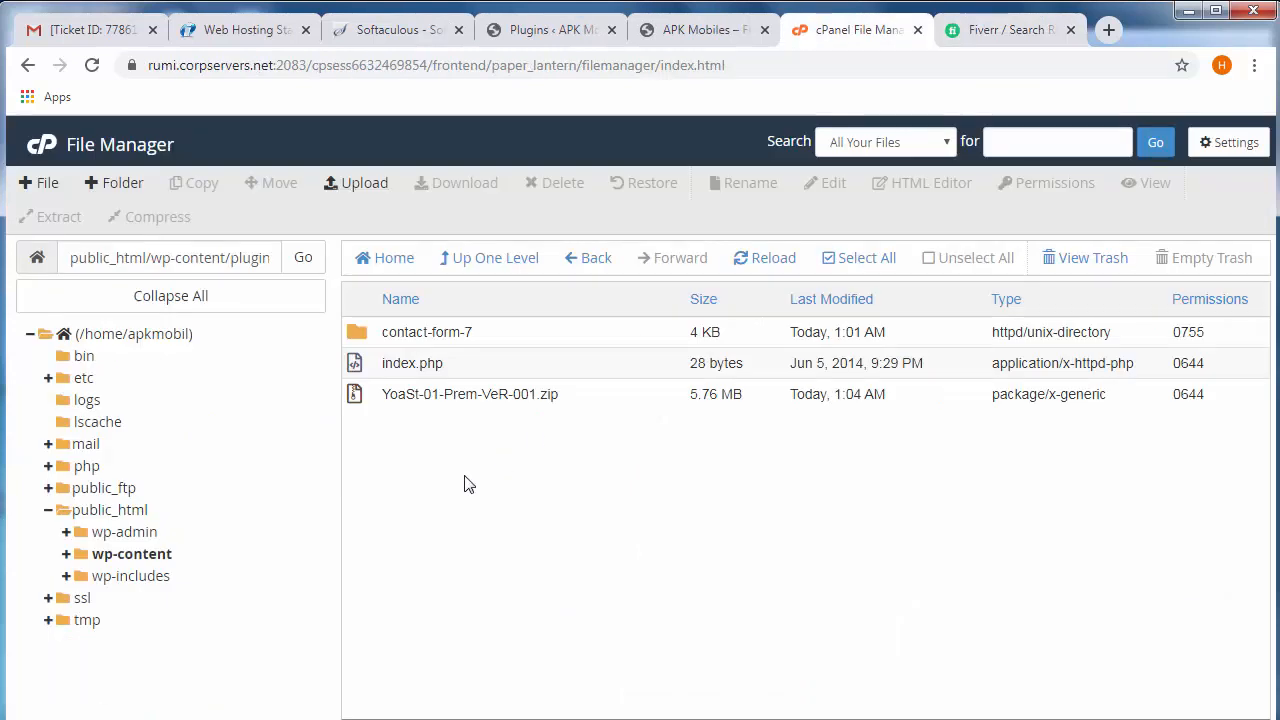
- Extract YoaSt-01-Prem-VeR-001.zip into /public_html/wp-content/plugins and reload the folder listing
{"action": "left_click", "coordinate": [398, 398]}
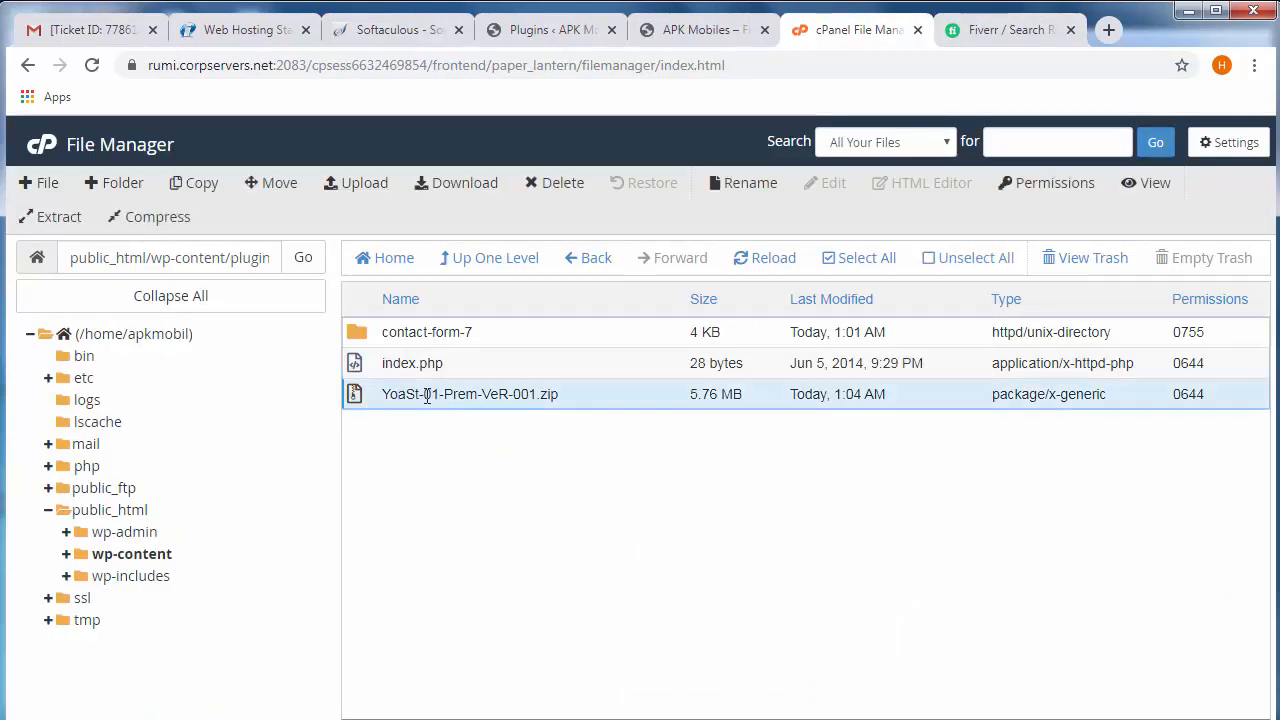
{"action": "right_click", "coordinate": [427, 398]}
{"action": "left_click", "coordinate": [474, 619]}
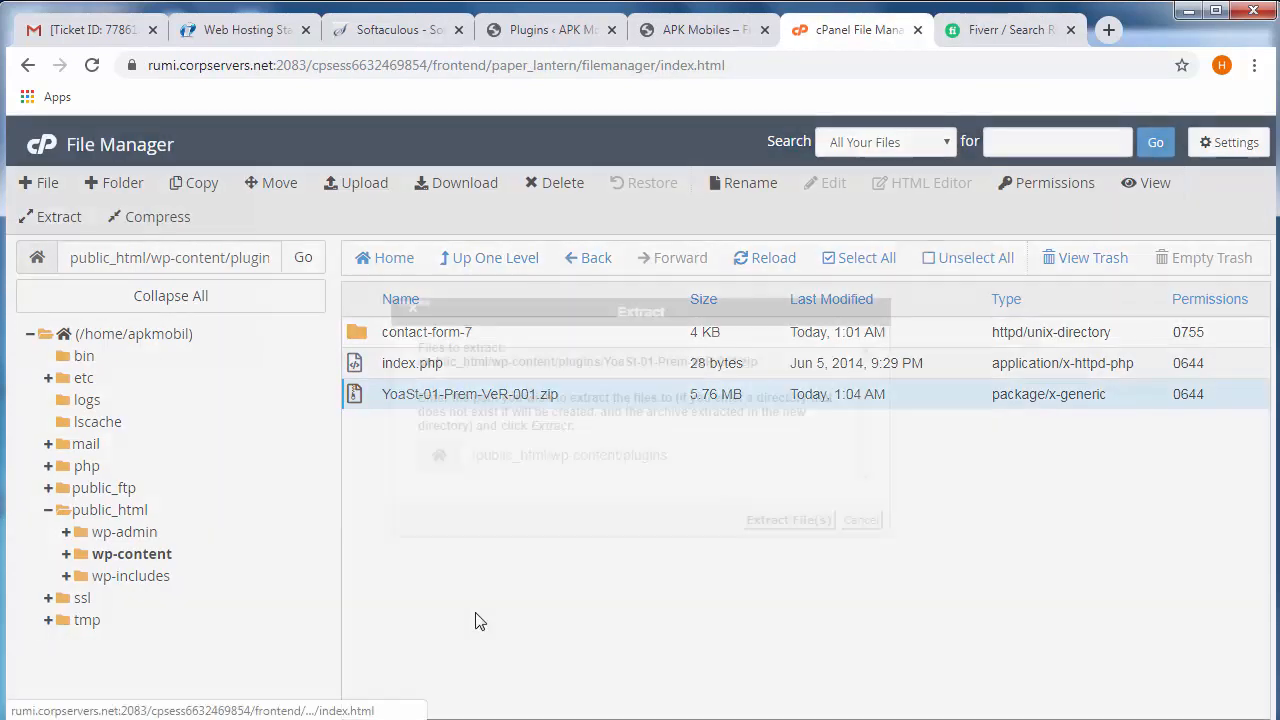
{"action": "left_click", "coordinate": [797, 520]}
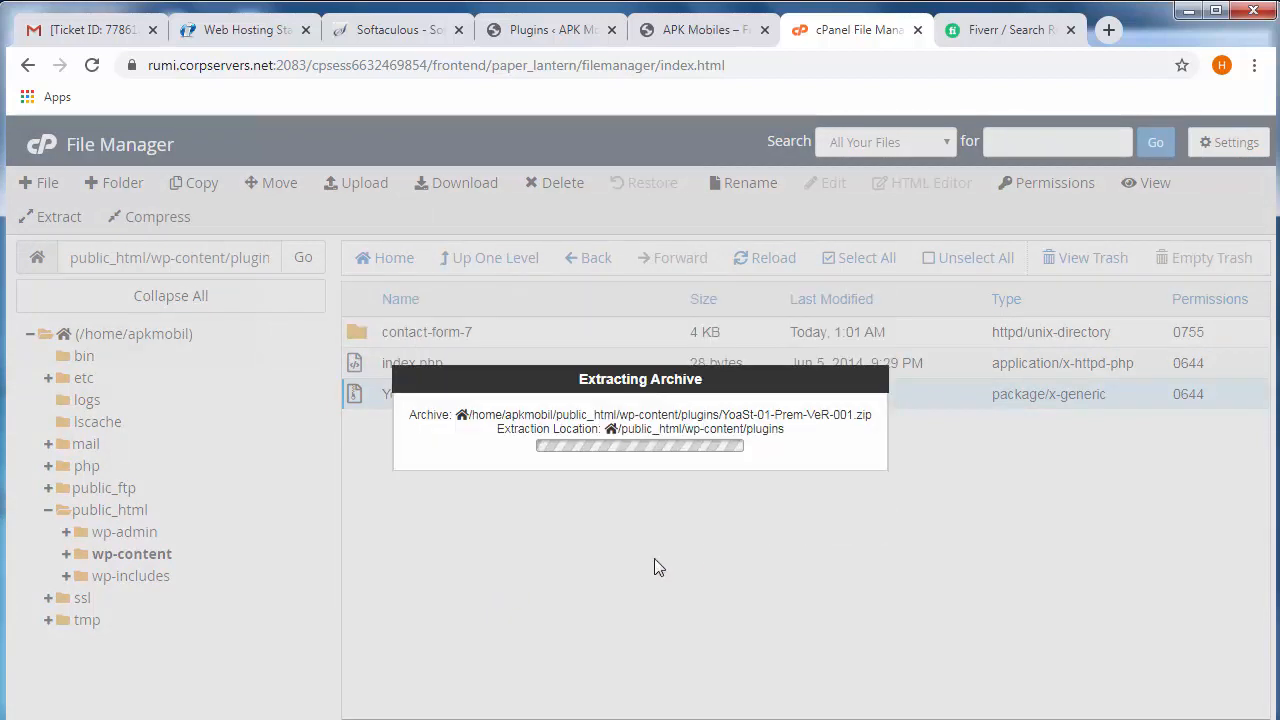
{"action": "left_click", "coordinate": [963, 622]}
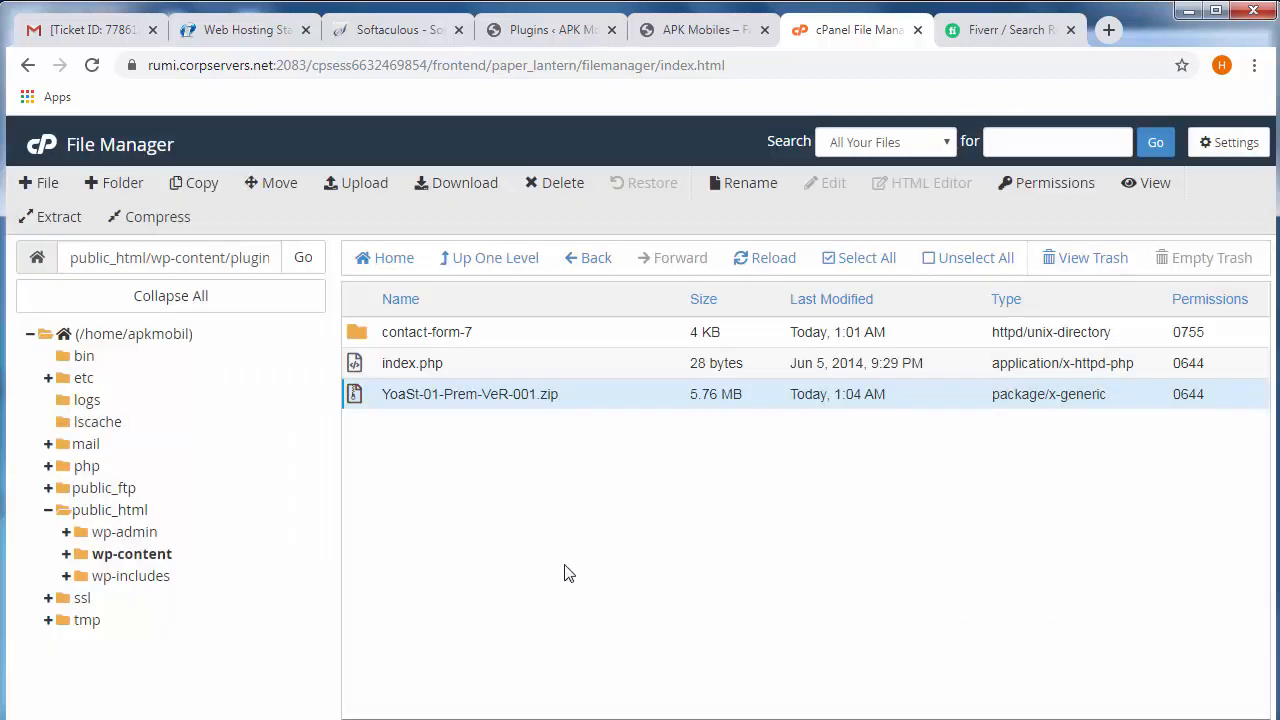
{"action": "left_click", "coordinate": [752, 262]}
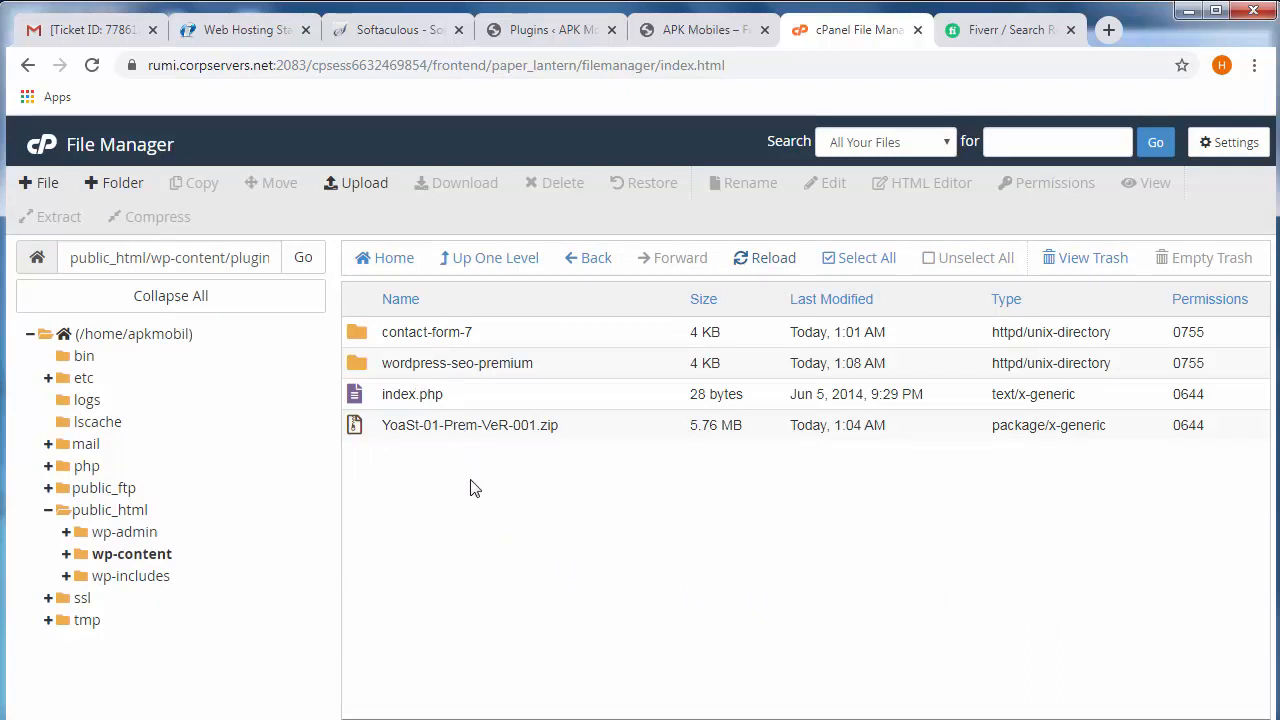
- Delete the YoaSt-01-Prem-VeR-001.zip archive from the plugins folder
{"action": "left_click", "coordinate": [412, 436]}
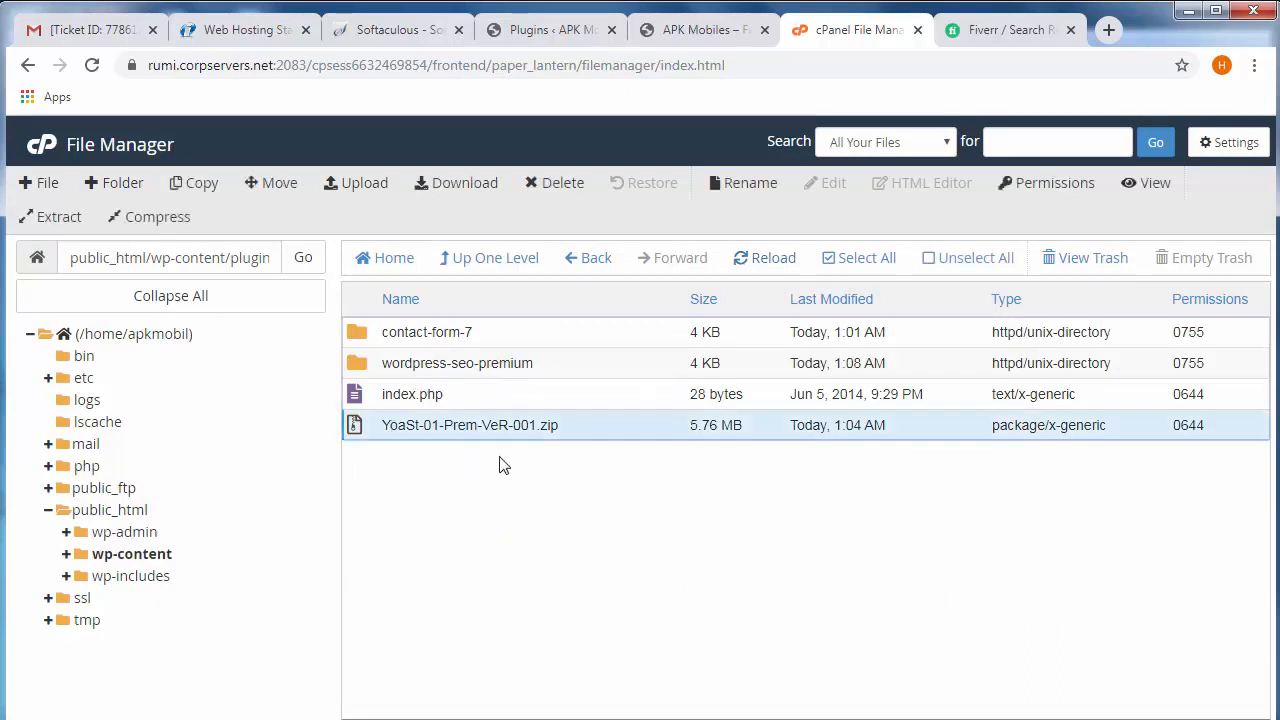
{"action": "left_click", "coordinate": [545, 190]}
{"action": "left_click", "coordinate": [545, 432]}
{"action": "left_click", "coordinate": [812, 484]}
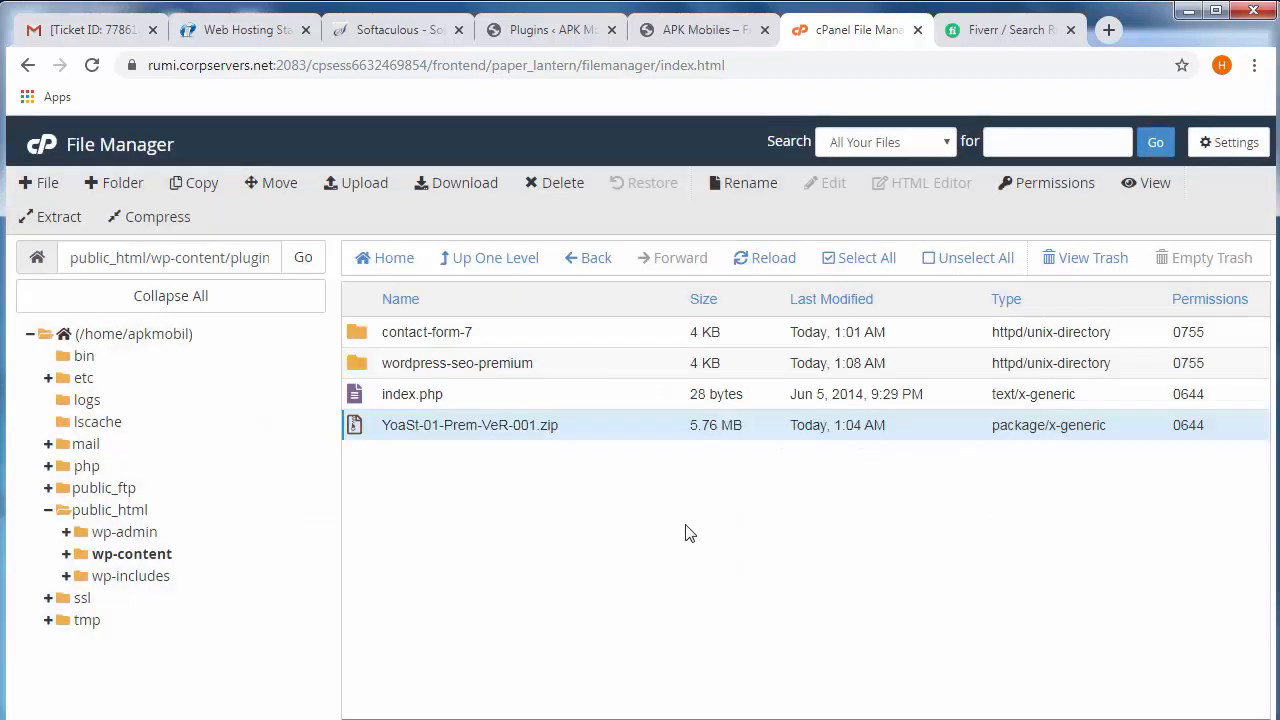
- Switch to the WordPress administration, refresh the installed plugins list and activate Yoast SEO Premium
{"action": "left_click", "coordinate": [678, 40]}
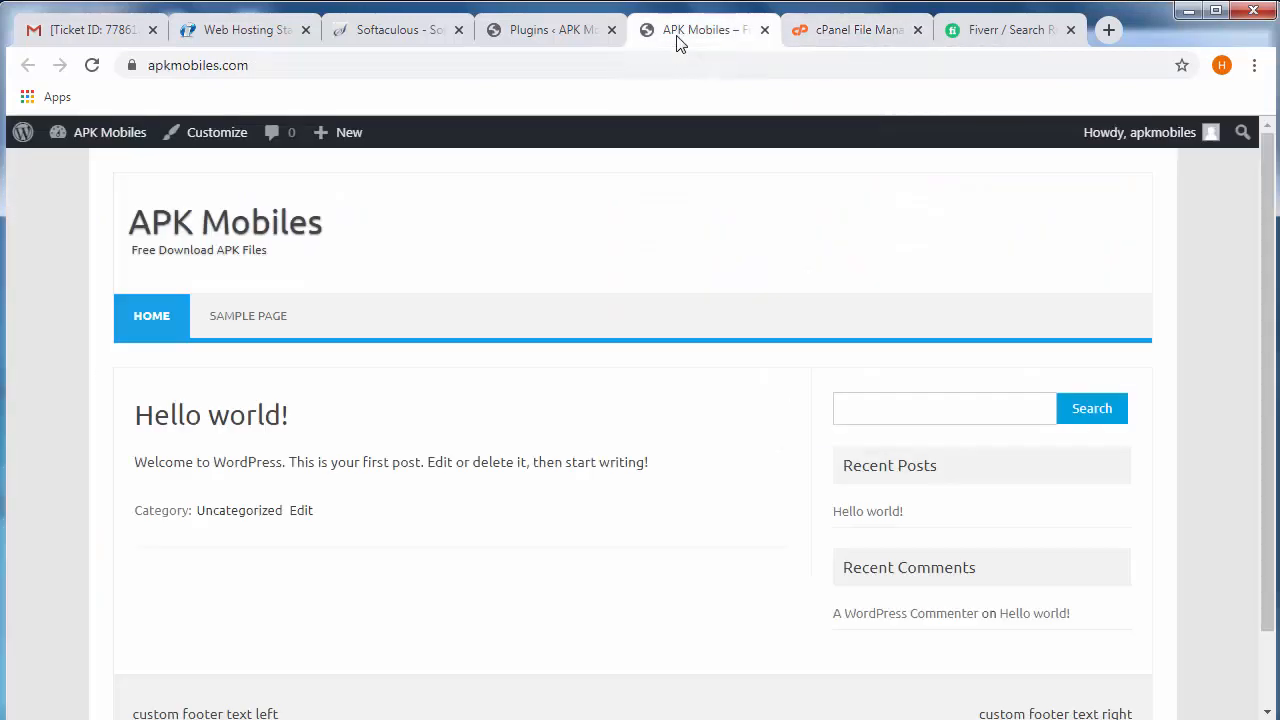
{"action": "left_click", "coordinate": [550, 30]}
{"action": "left_click", "coordinate": [91, 65]}
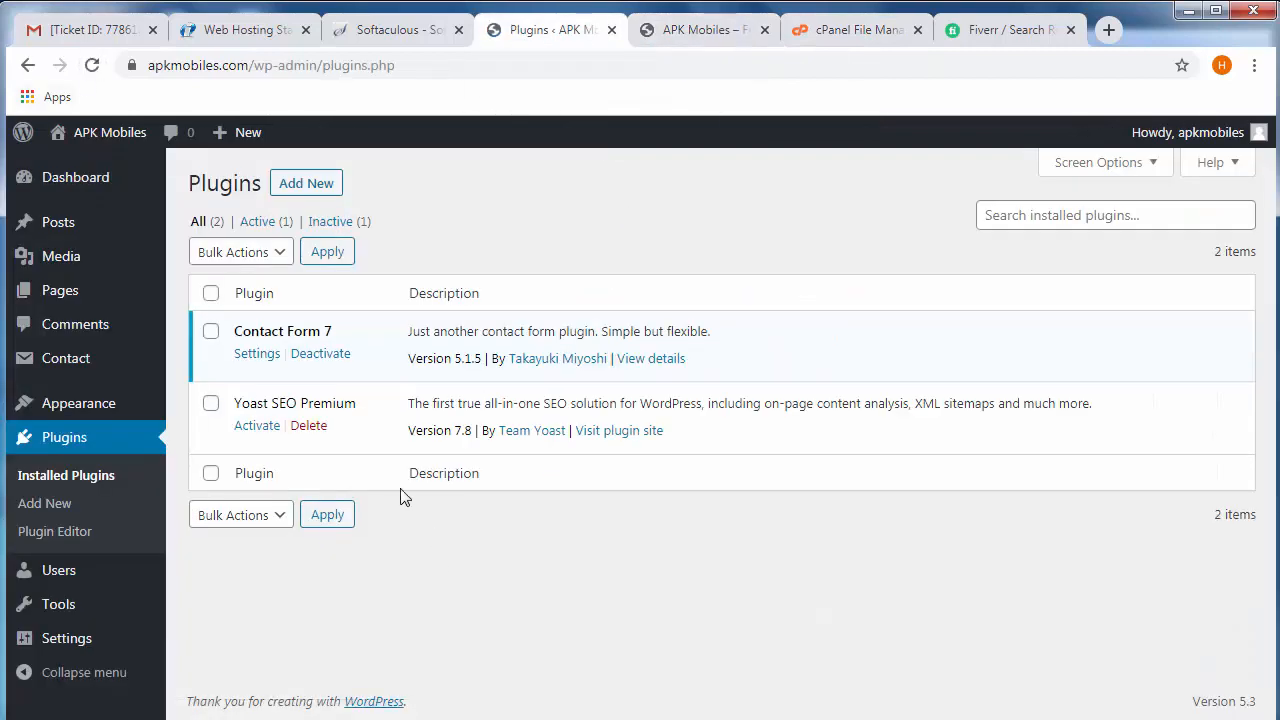
{"action": "left_click", "coordinate": [257, 426]}
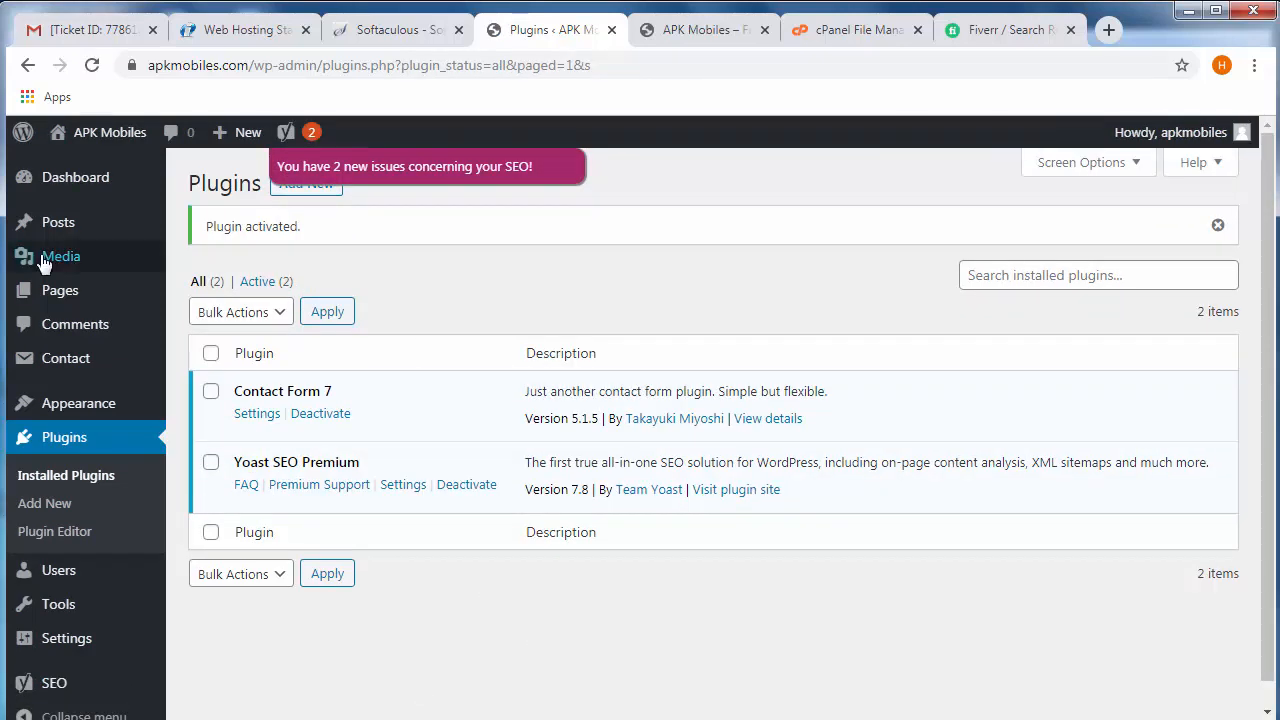
- Open the WordPress dashboard, and look over the Fiverr search results for "wordpress installation" before returning to it
{"action": "left_click", "coordinate": [30, 182]}
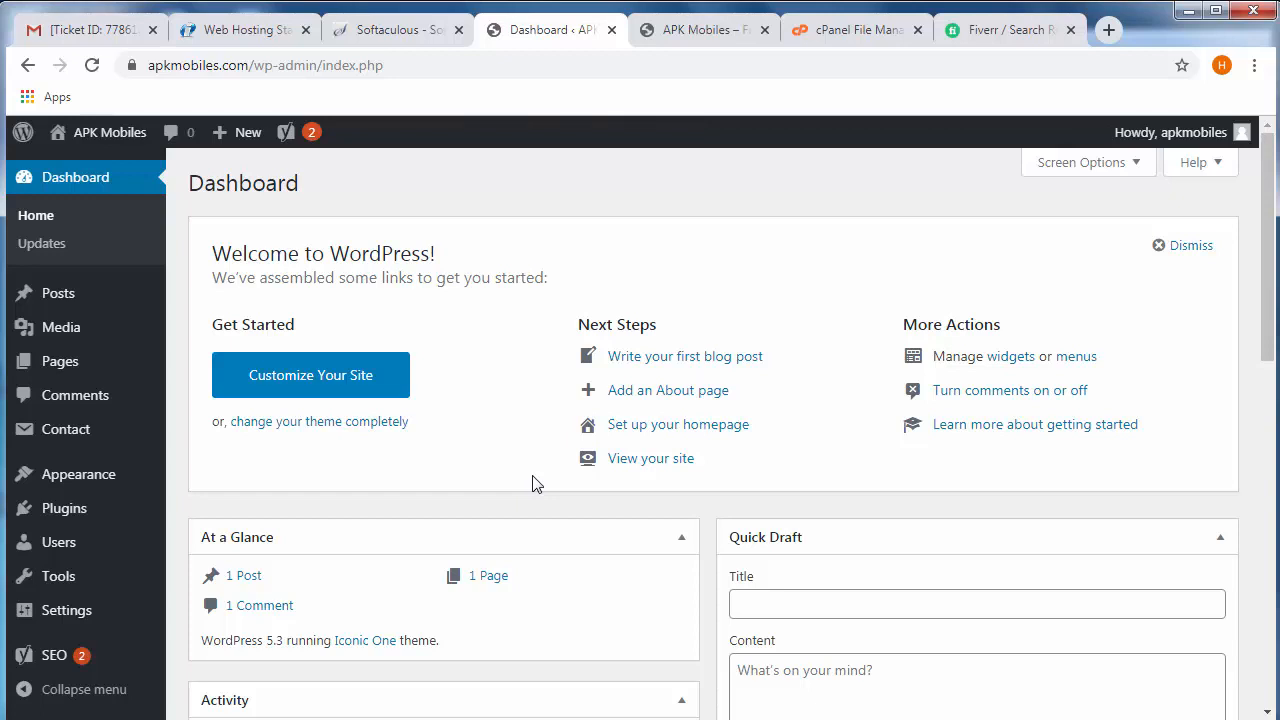
{"action": "left_click", "coordinate": [983, 36]}
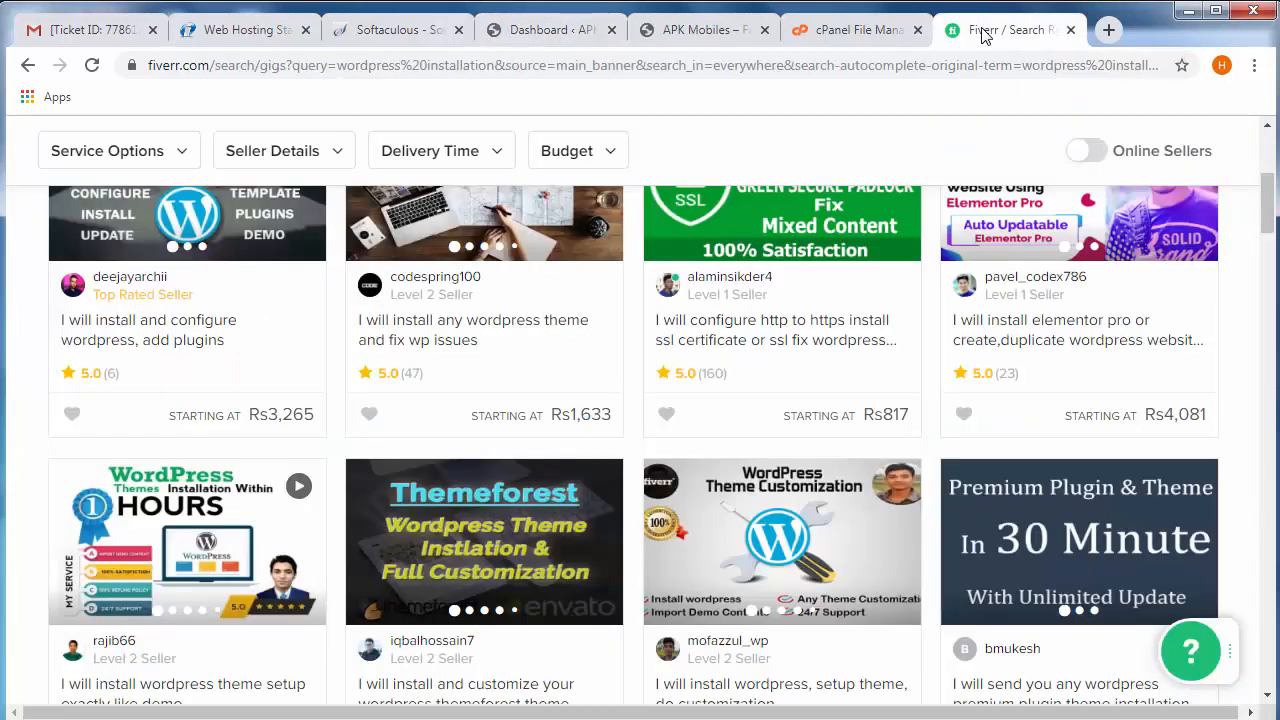
{"action": "scroll", "coordinate": [660, 474], "scroll_direction": "up", "scroll_amount": 4}
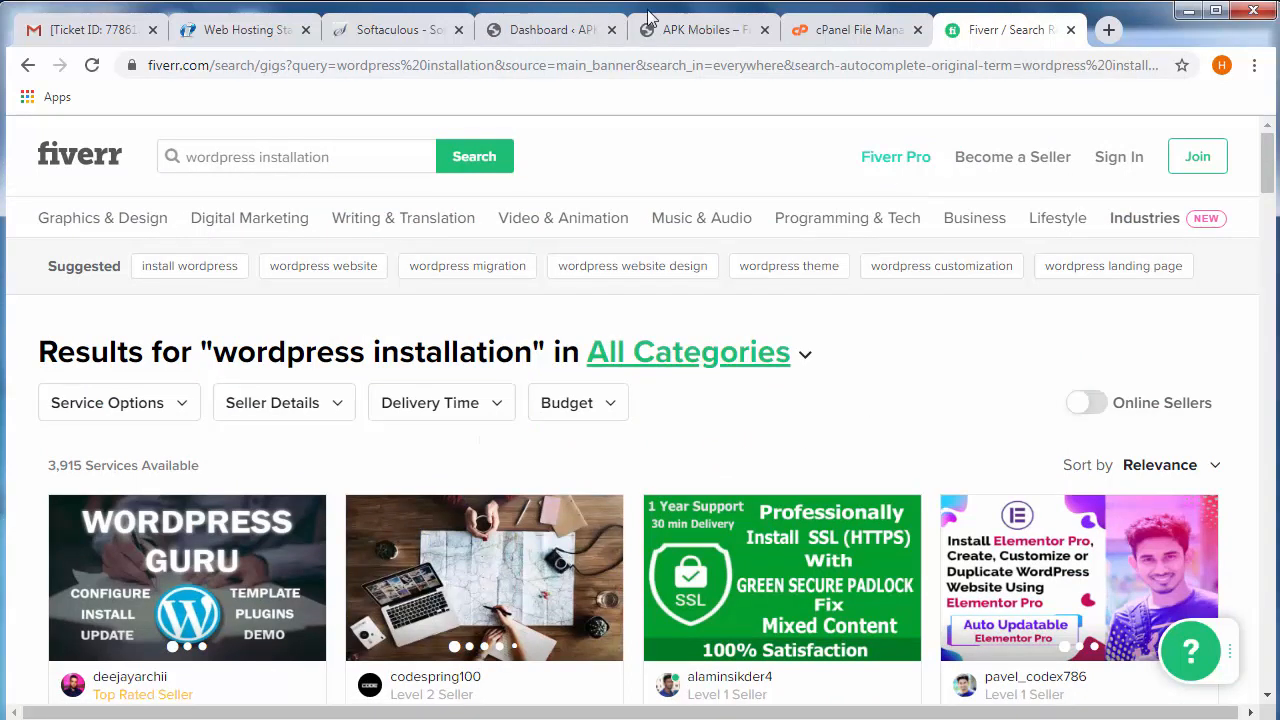
{"action": "left_click", "coordinate": [562, 28]}
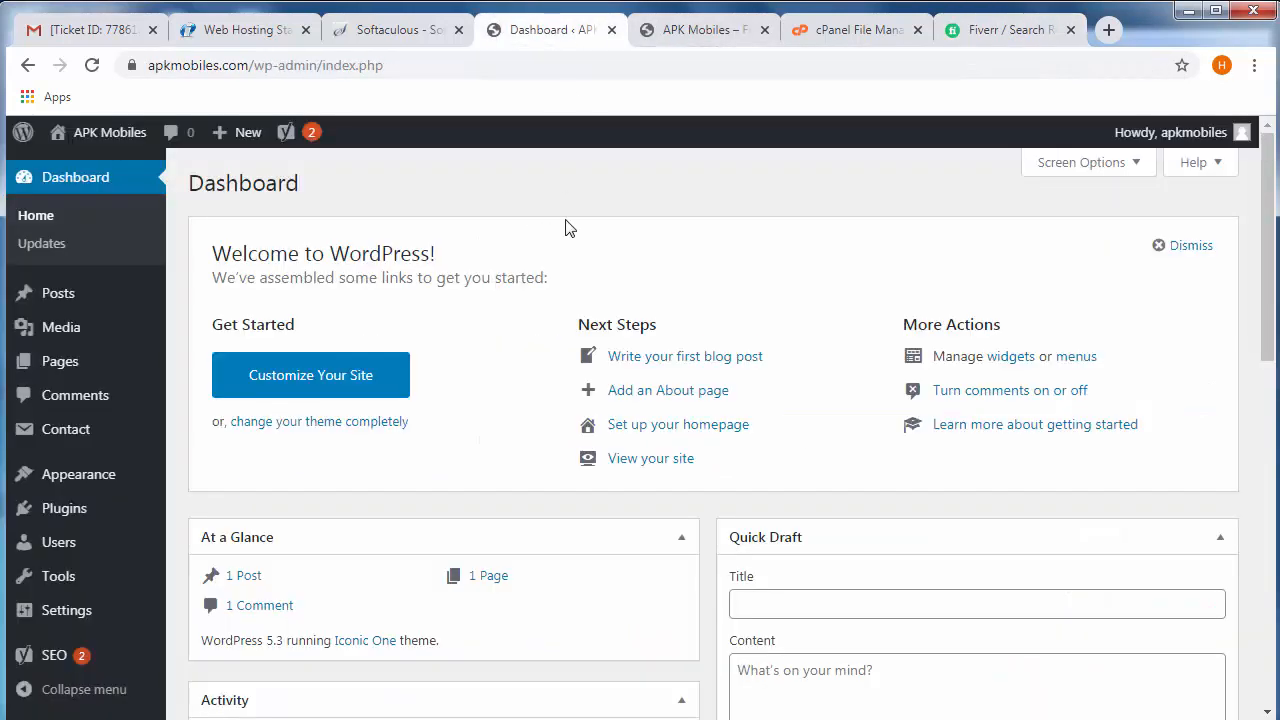